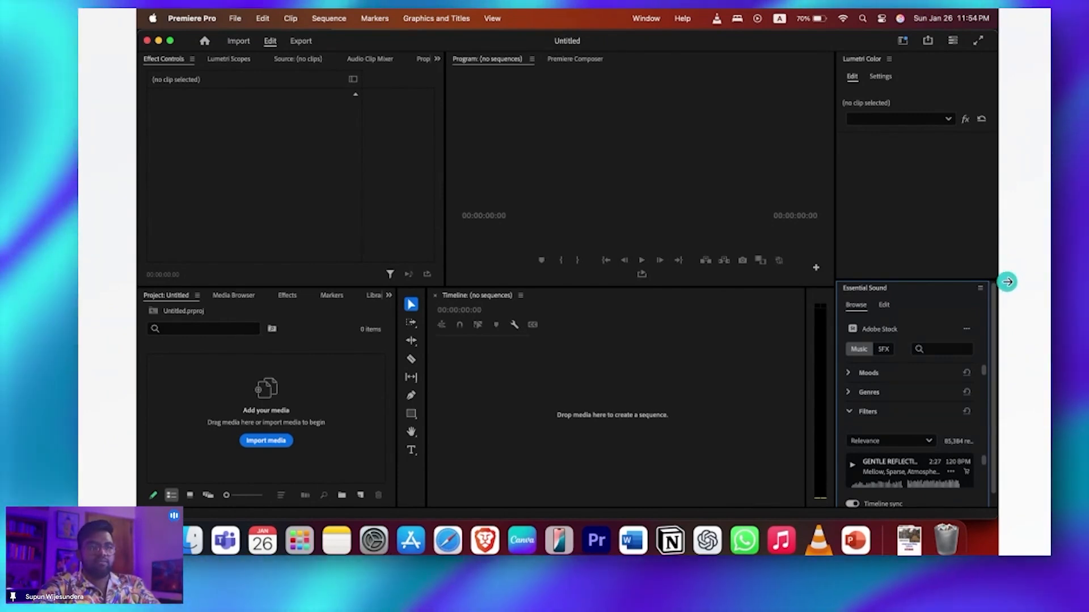
{"action": "left_click", "coordinate": [1007, 282]}
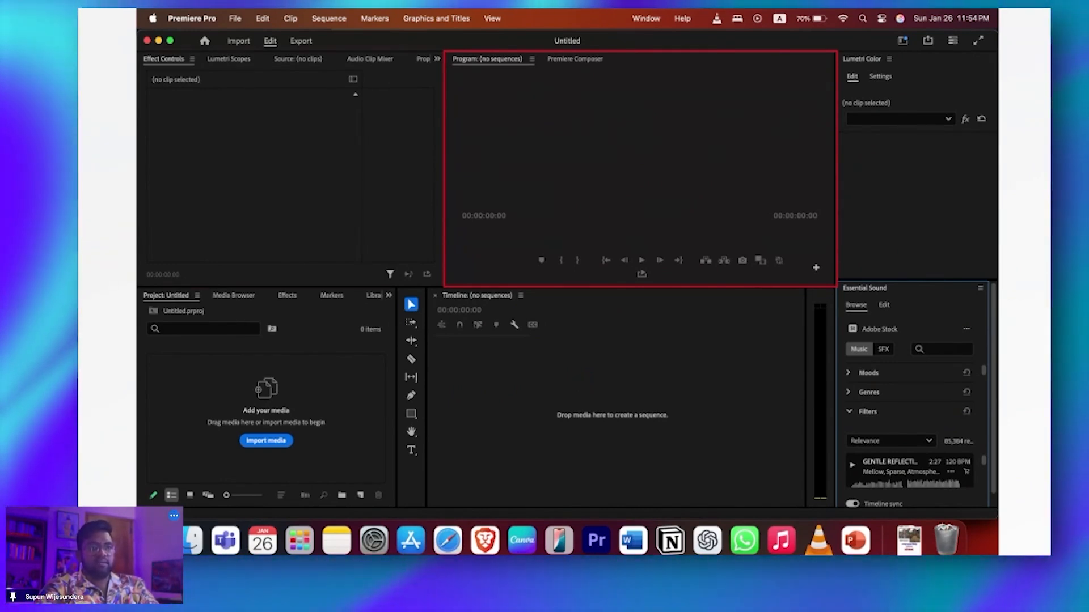
{"action": "key", "text": "Right"}
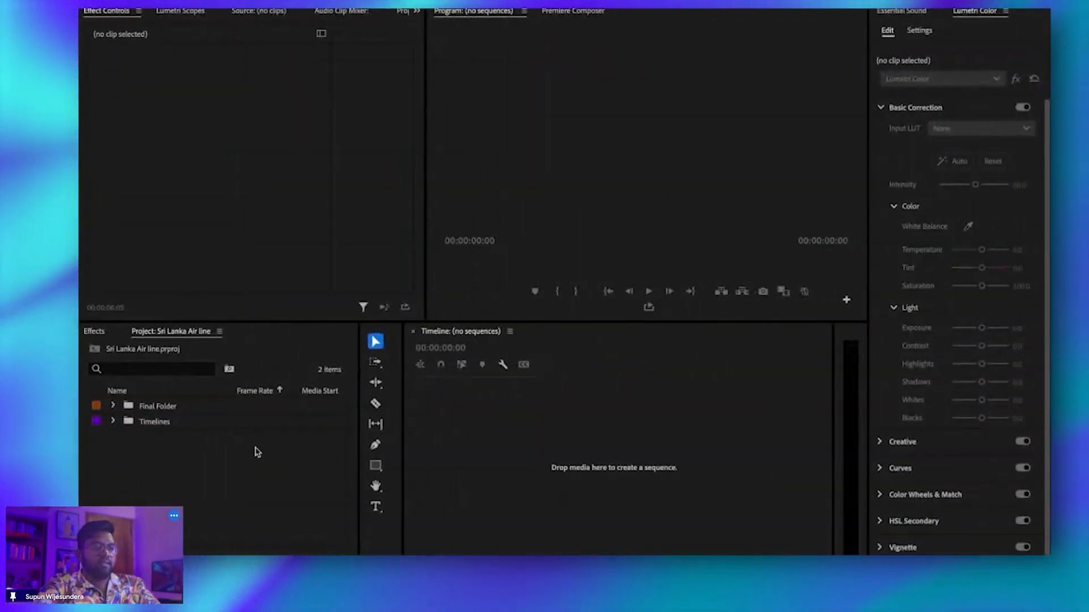
{"action": "left_click", "coordinate": [153, 468]}
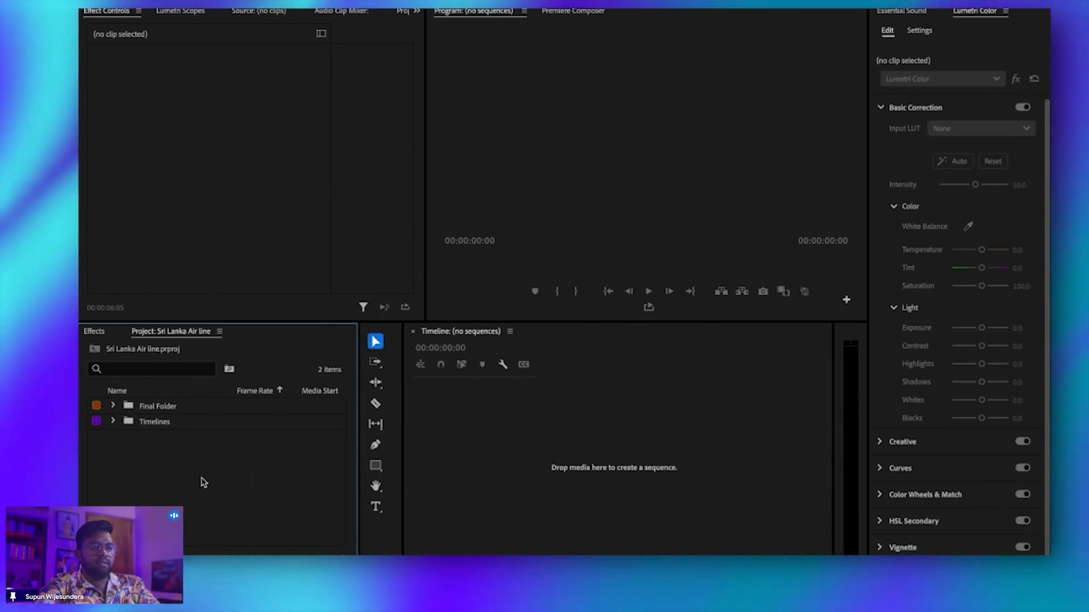
{"action": "left_click", "coordinate": [485, 433]}
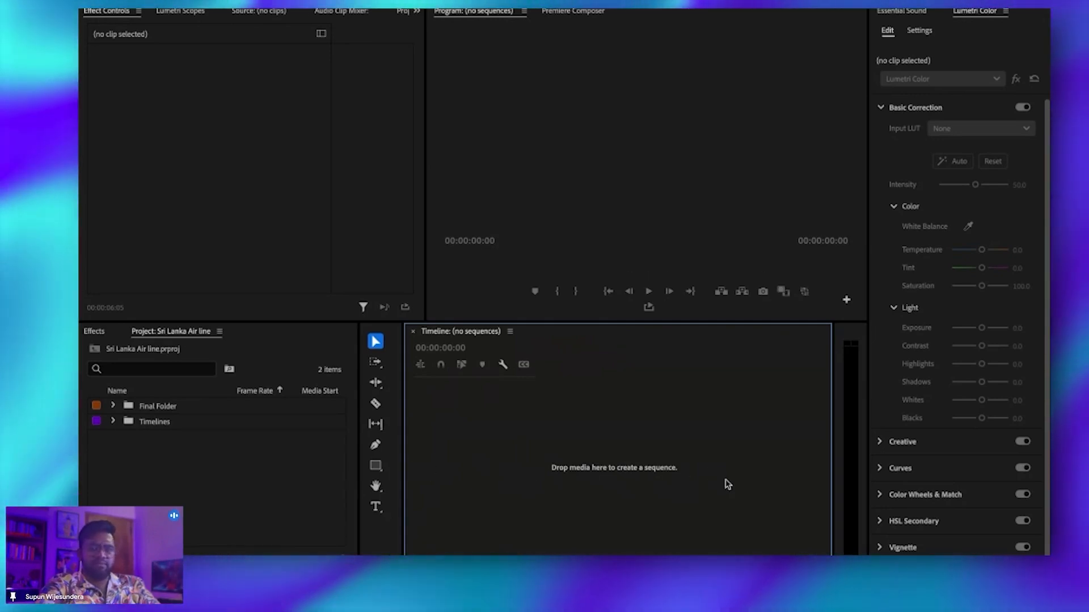
{"action": "left_click", "coordinate": [633, 104]}
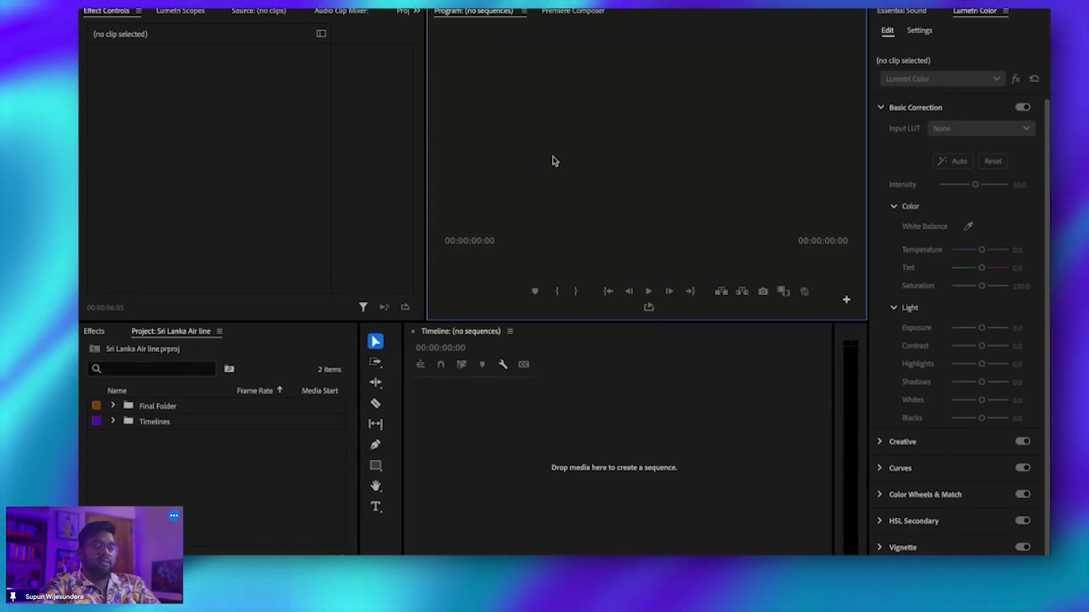
{"action": "left_click", "coordinate": [240, 69]}
Step: Import the 722099_Sri_Lanka_Sea video clip from the Fooatge folder into the project
{"action": "left_click", "coordinate": [308, 520]}
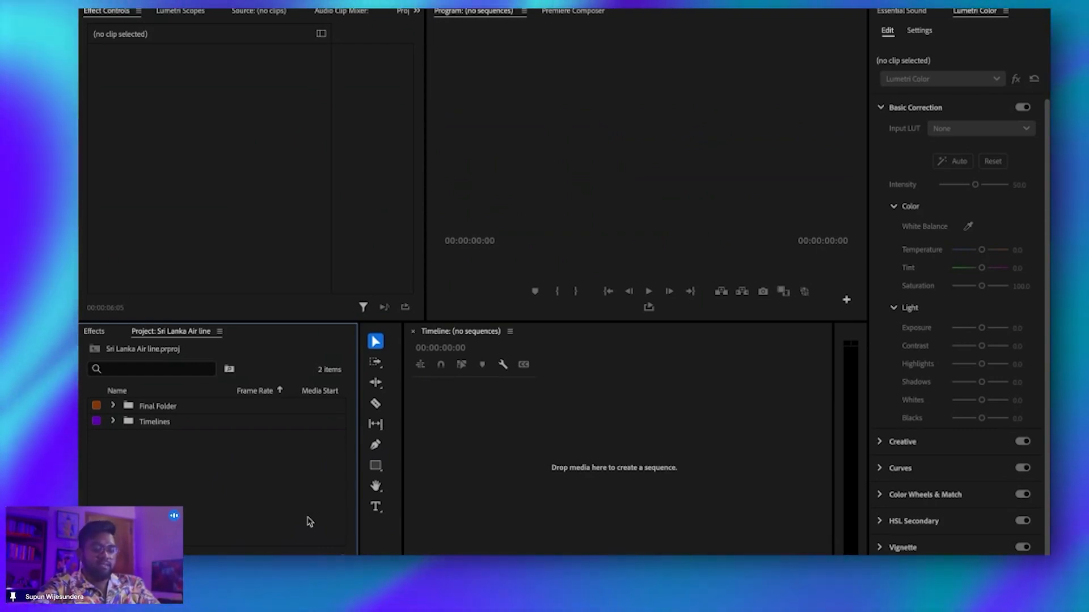
{"action": "right_click", "coordinate": [308, 520]}
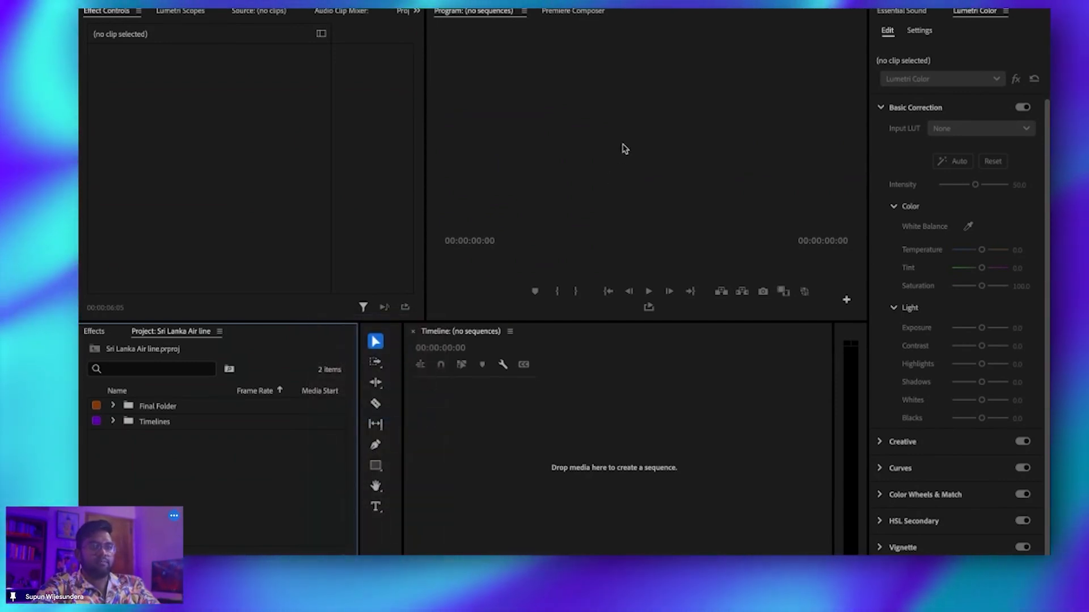
{"action": "key", "text": "super+i"}
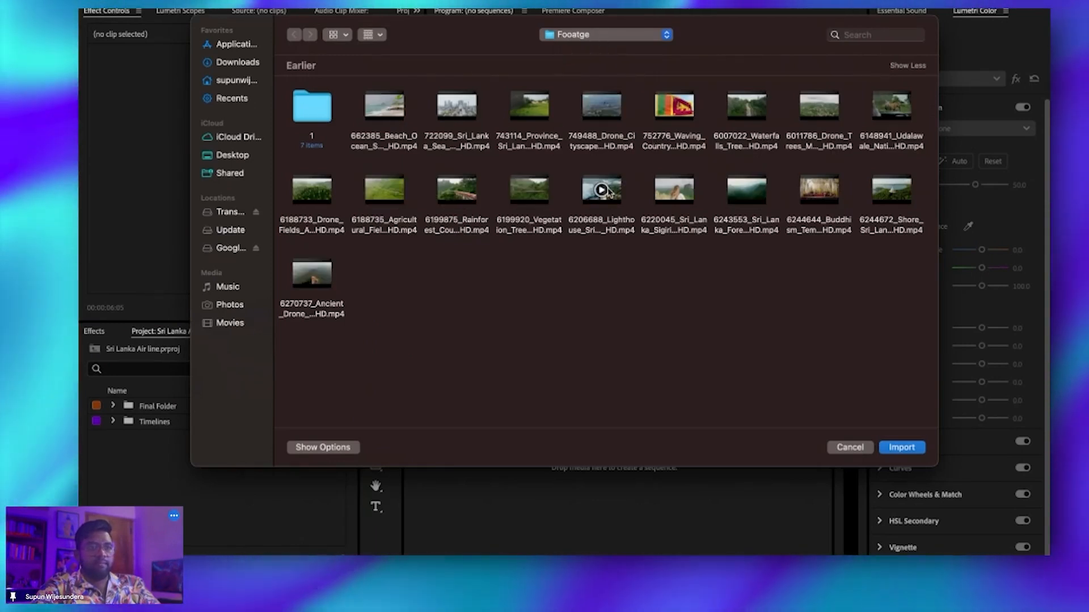
{"action": "left_click", "coordinate": [456, 104]}
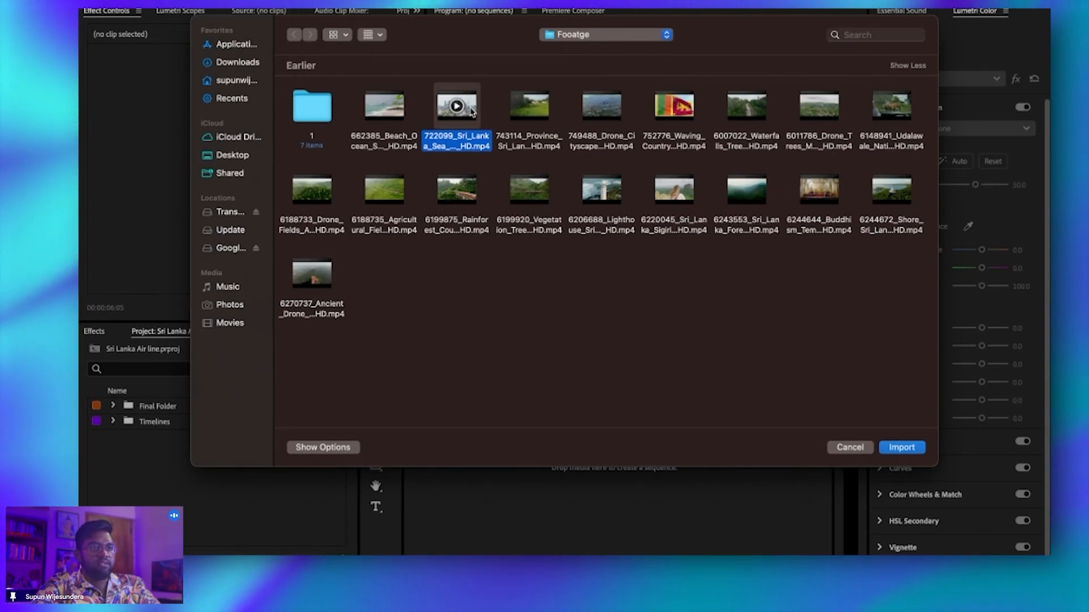
{"action": "left_click", "coordinate": [902, 447]}
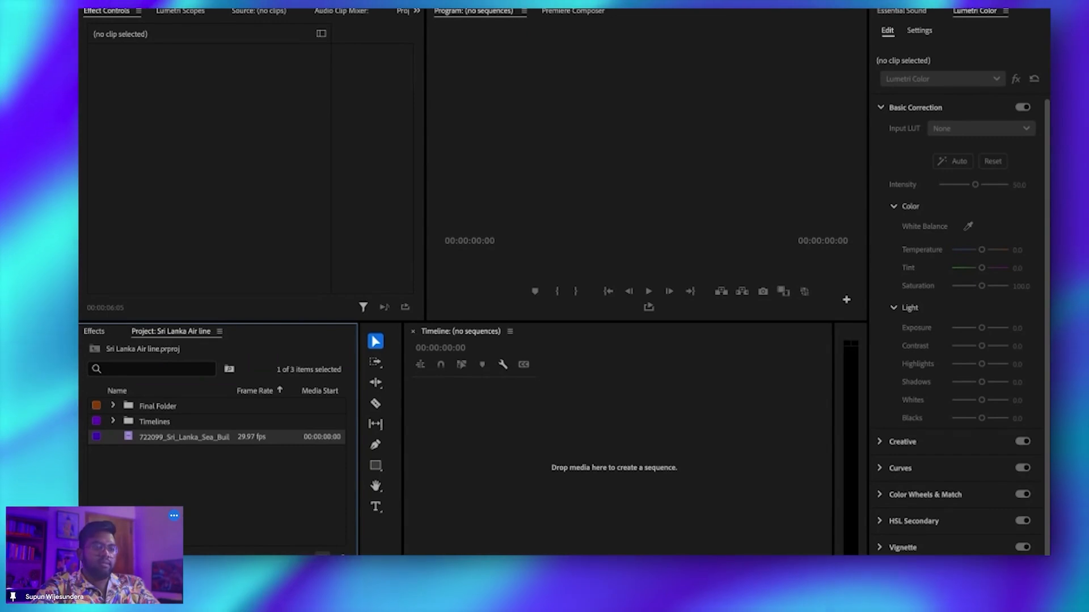
Step: Start creating a new sequence, keeping the HD 1080p preset group expanded
{"action": "left_click", "coordinate": [322, 554]}
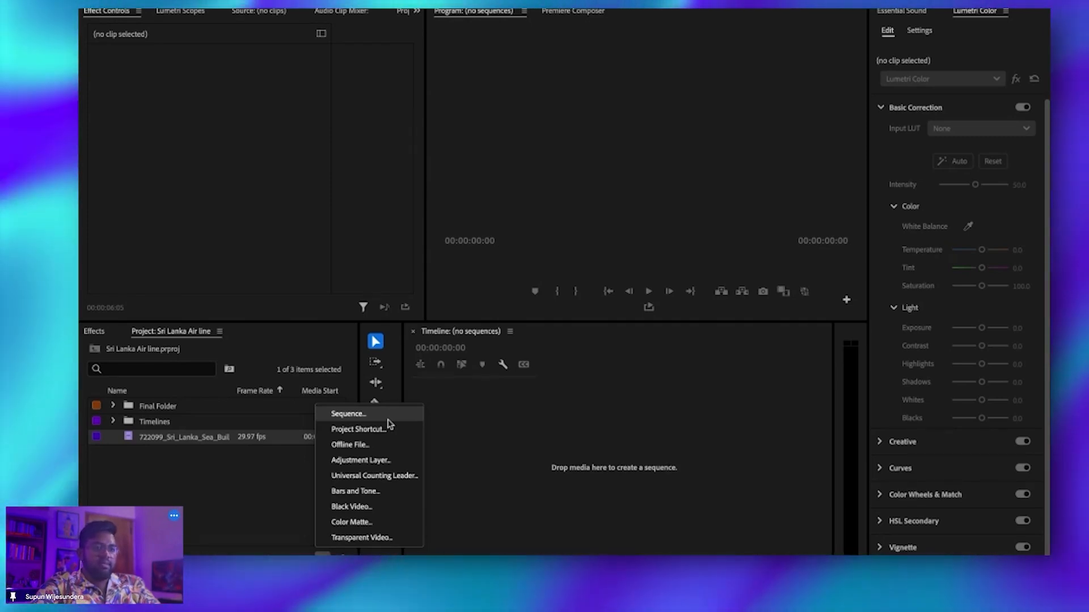
{"action": "left_click", "coordinate": [363, 414]}
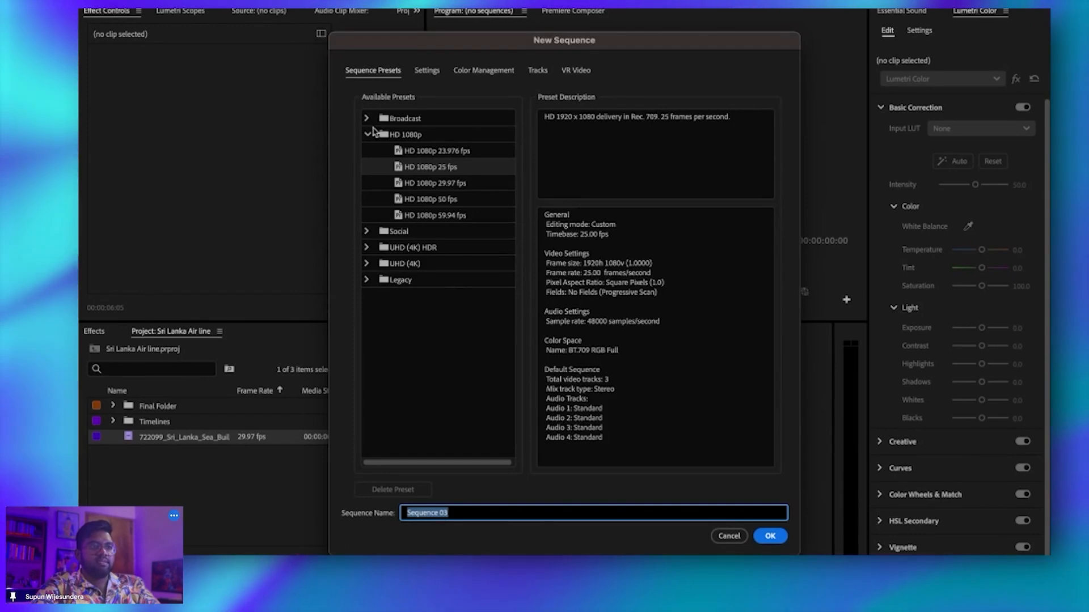
{"action": "left_click", "coordinate": [367, 136]}
{"action": "left_click", "coordinate": [367, 136]}
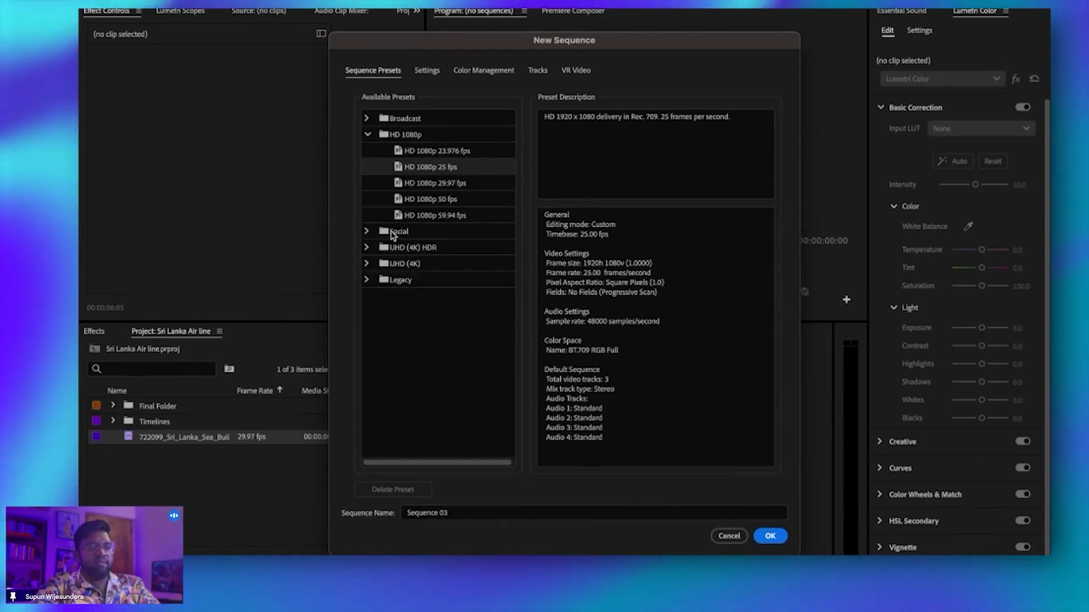
Step: Examine the frame size in the Social Media Portrait 9x16 30 fps preset's description
{"action": "left_click", "coordinate": [366, 232]}
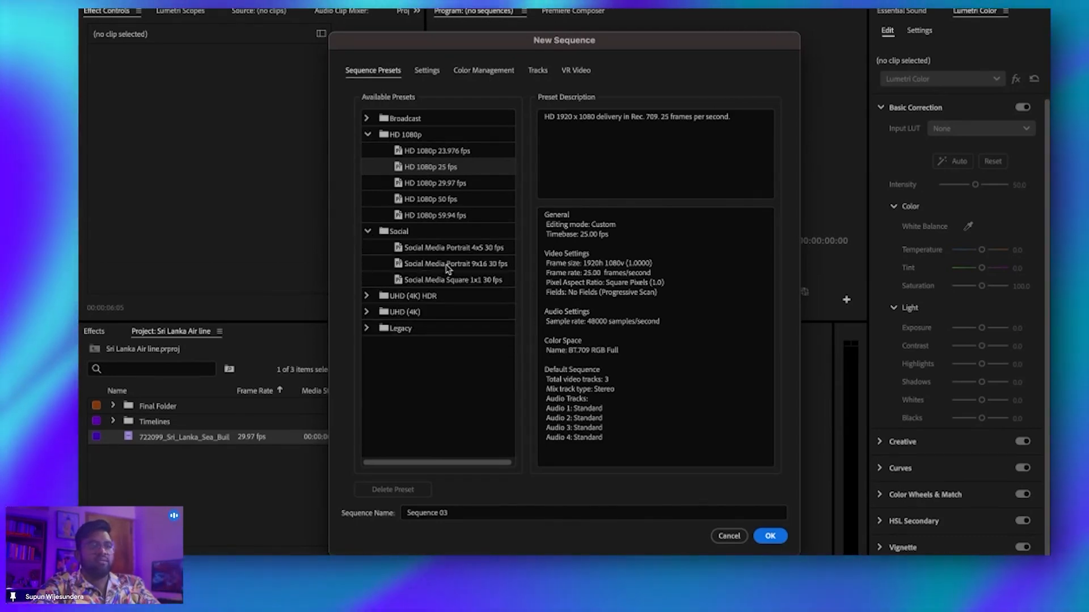
{"action": "left_click", "coordinate": [455, 267]}
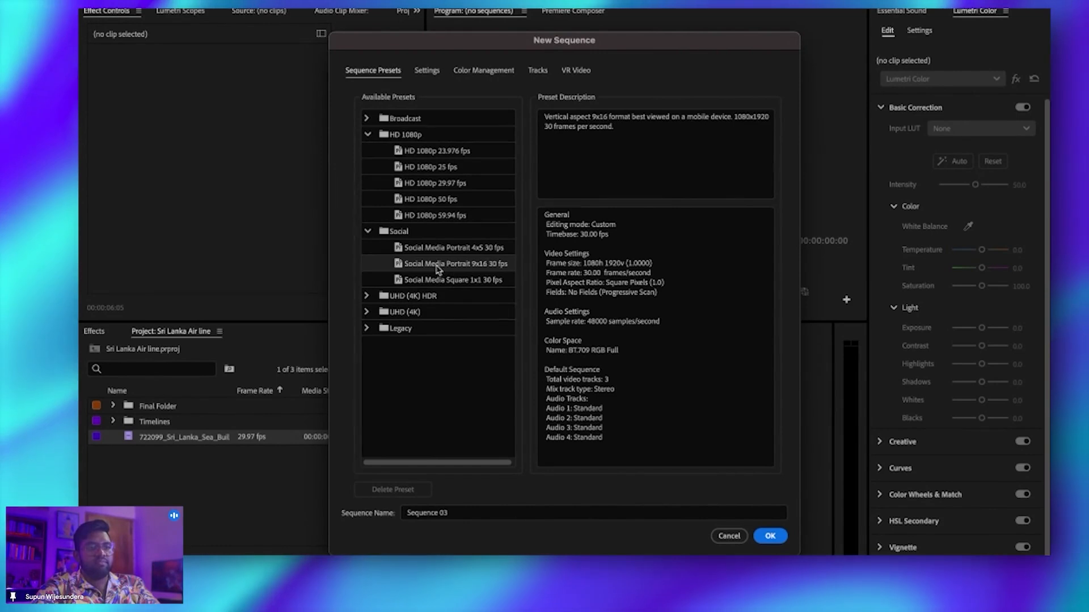
{"action": "left_click", "coordinate": [367, 231]}
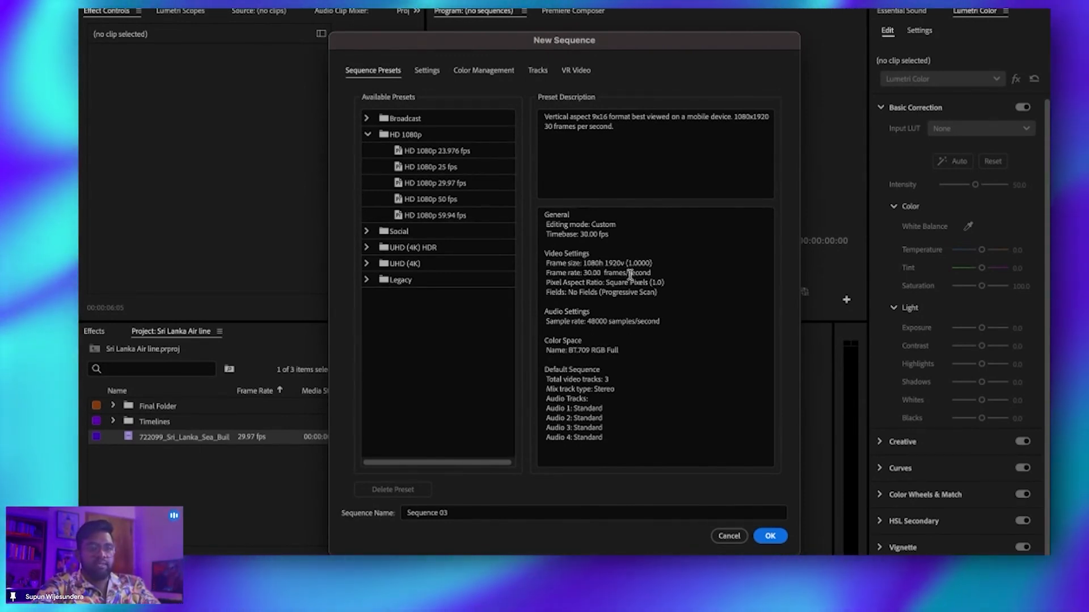
{"action": "left_click_drag", "start_coordinate": [545, 262], "coordinate": [658, 264]}
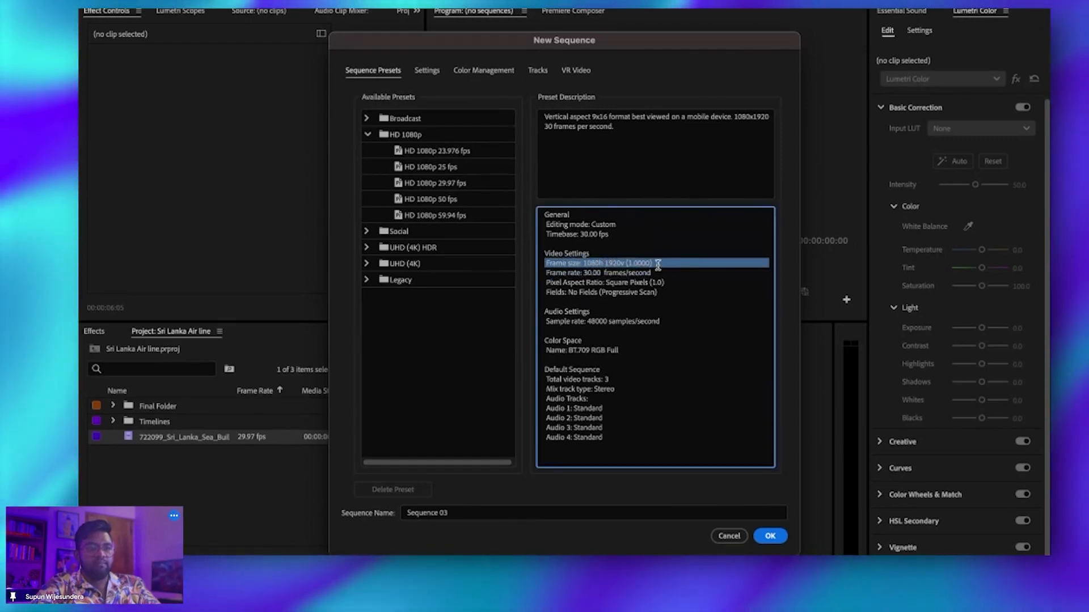
Step: Create a sequence named "Video Session_R1" from the HD 1080p 25 fps preset
{"action": "left_click", "coordinate": [445, 166]}
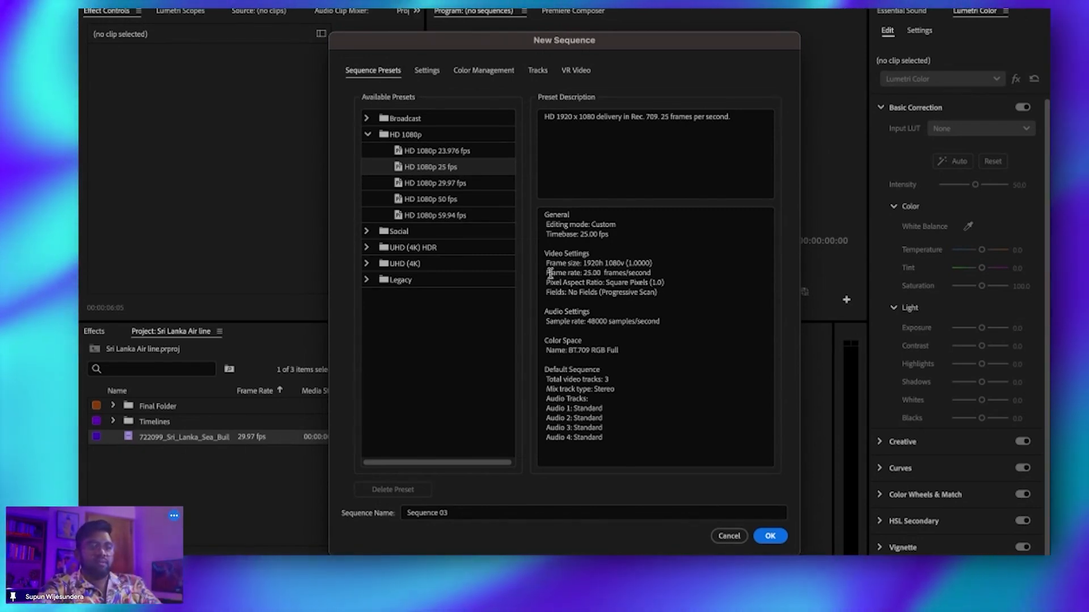
{"action": "mouse_move", "coordinate": [546, 273]}
{"action": "left_mouse_down"}
{"action": "mouse_move", "coordinate": [657, 281]}
{"action": "mouse_move", "coordinate": [548, 277]}
{"action": "left_mouse_up"}
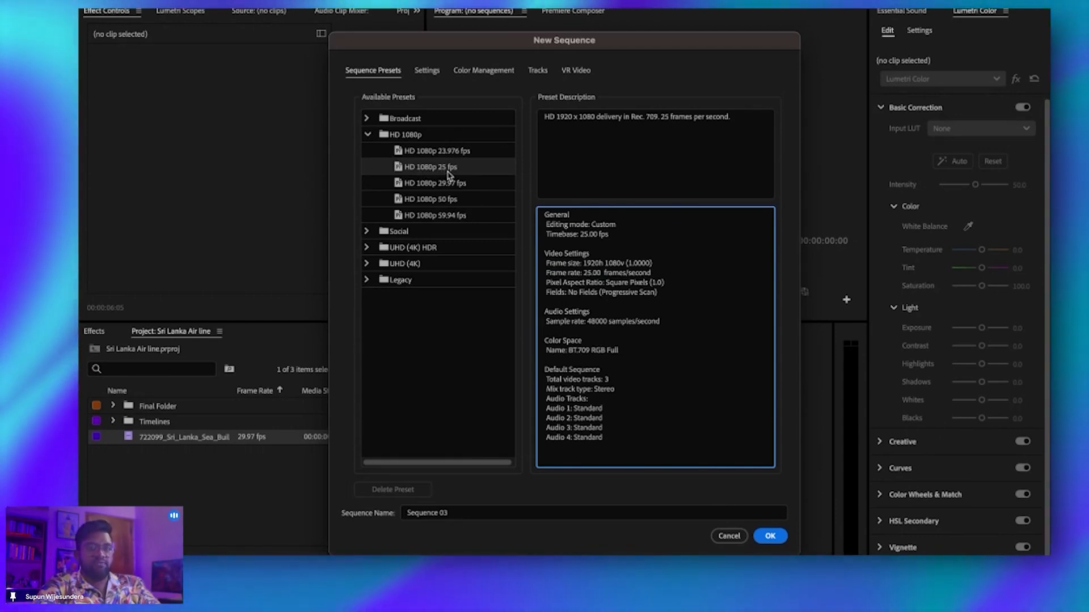
{"action": "left_click", "coordinate": [457, 514]}
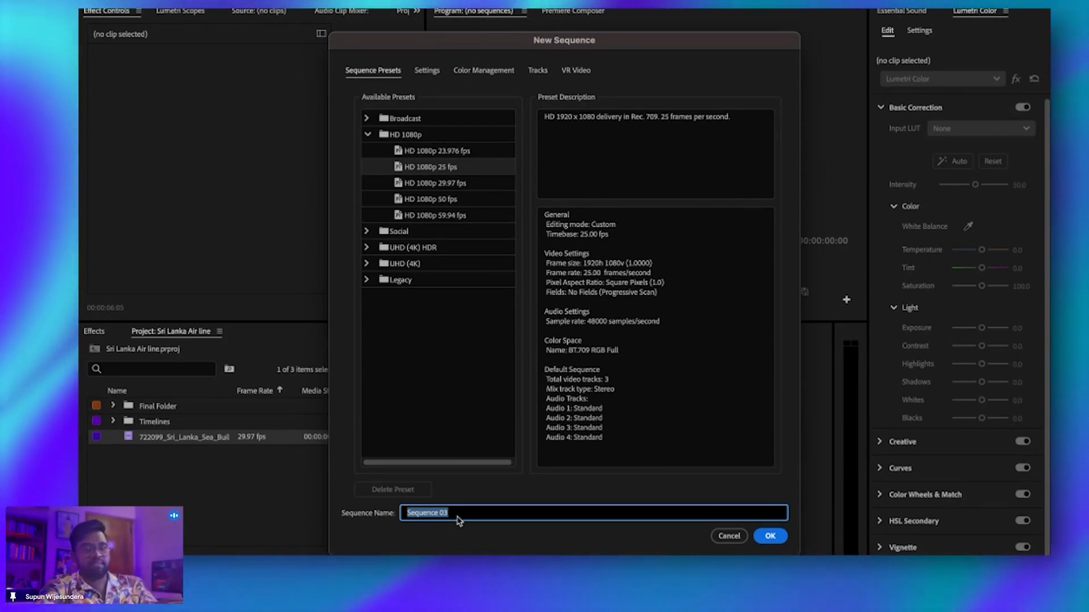
{"action": "type", "text": "Sr"}
{"action": "key", "text": "BackSpace"}
{"action": "key", "text": "BackSpace"}
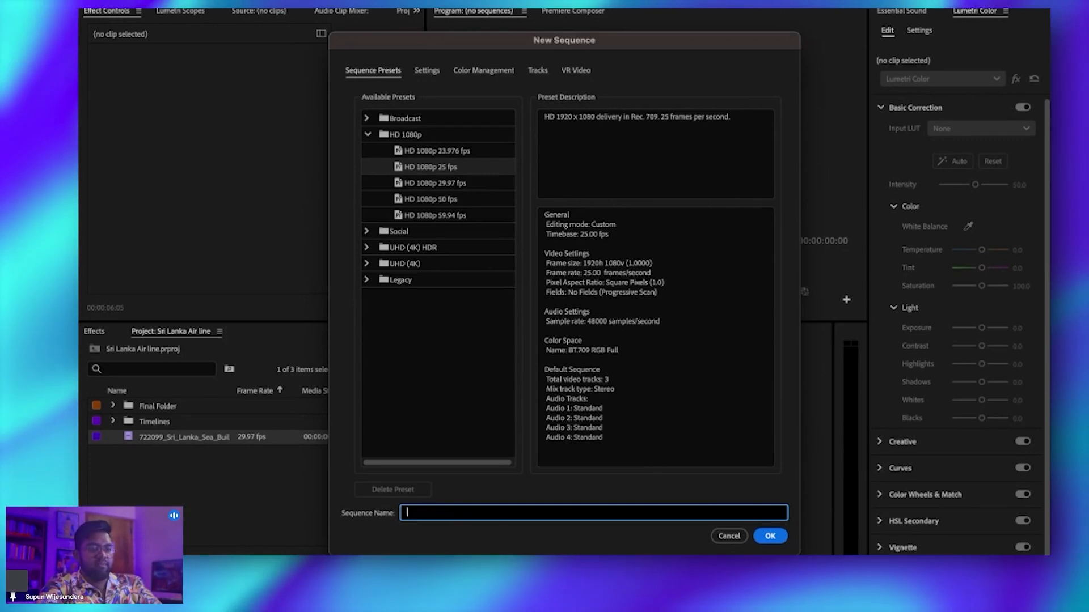
{"action": "type", "text": "Video"}
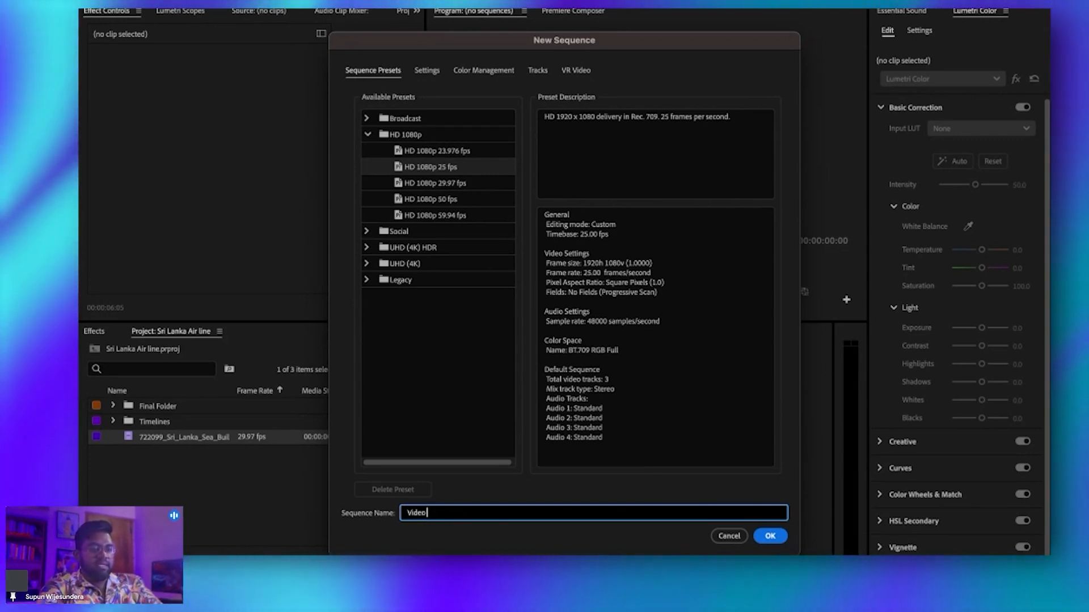
{"action": "type", "text": " Session"}
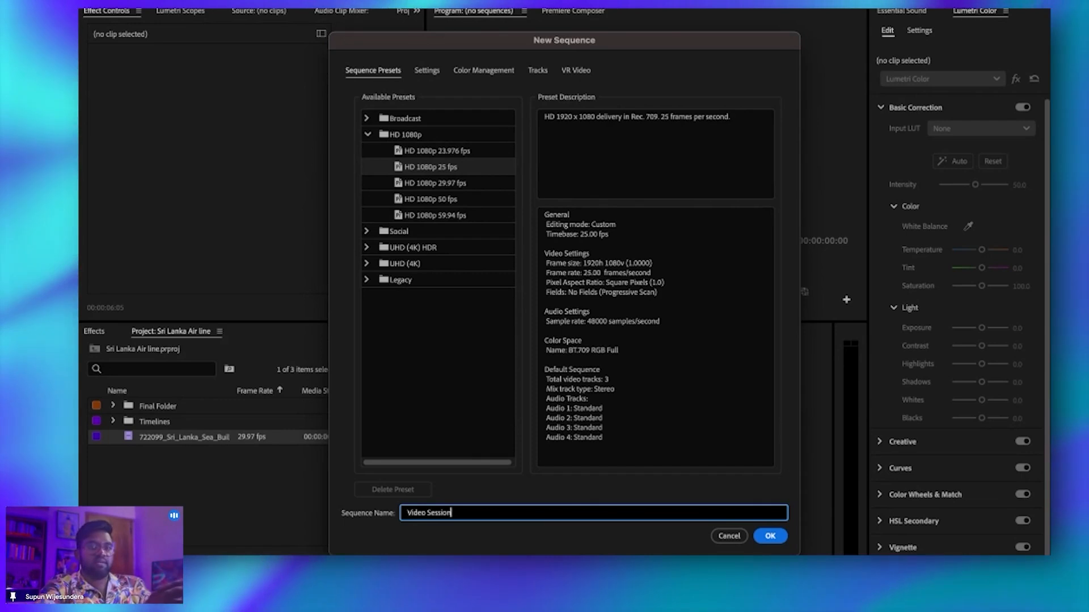
{"action": "type", "text": "_"}
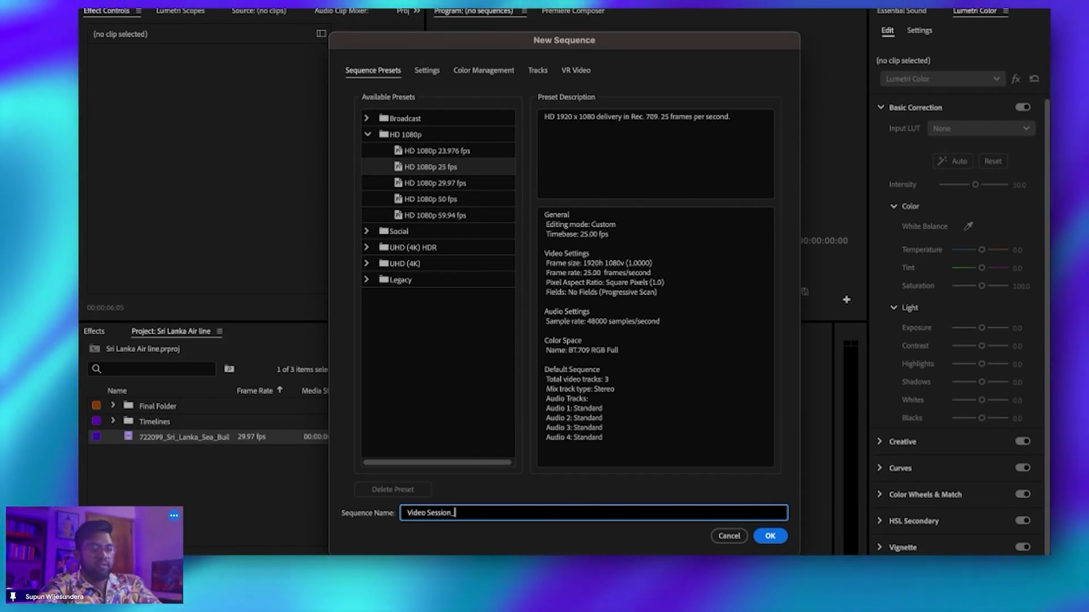
{"action": "type", "text": "R1"}
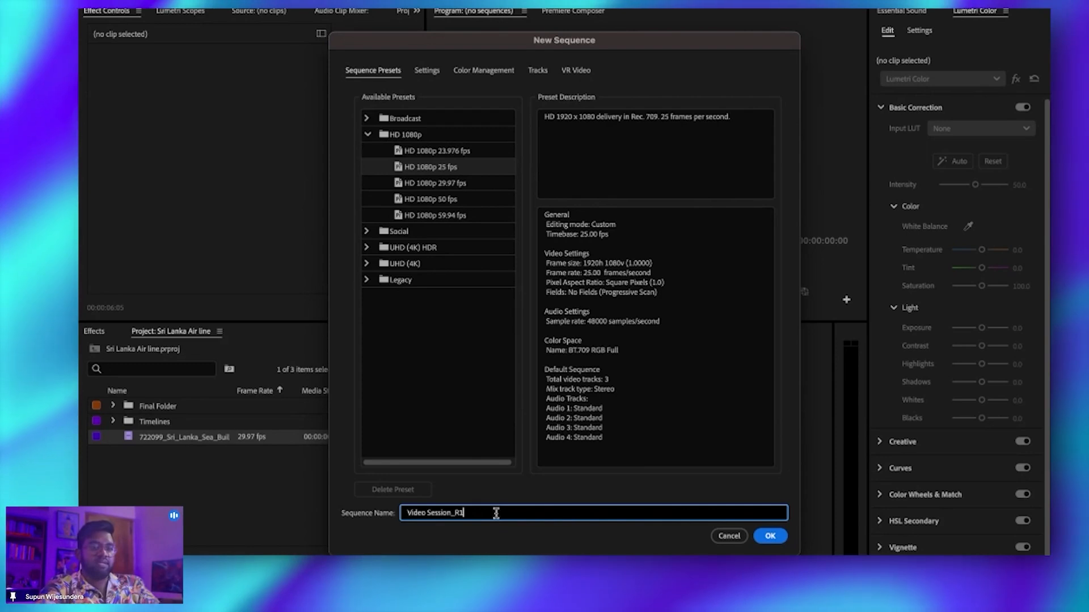
{"action": "key", "text": "BackSpace"}
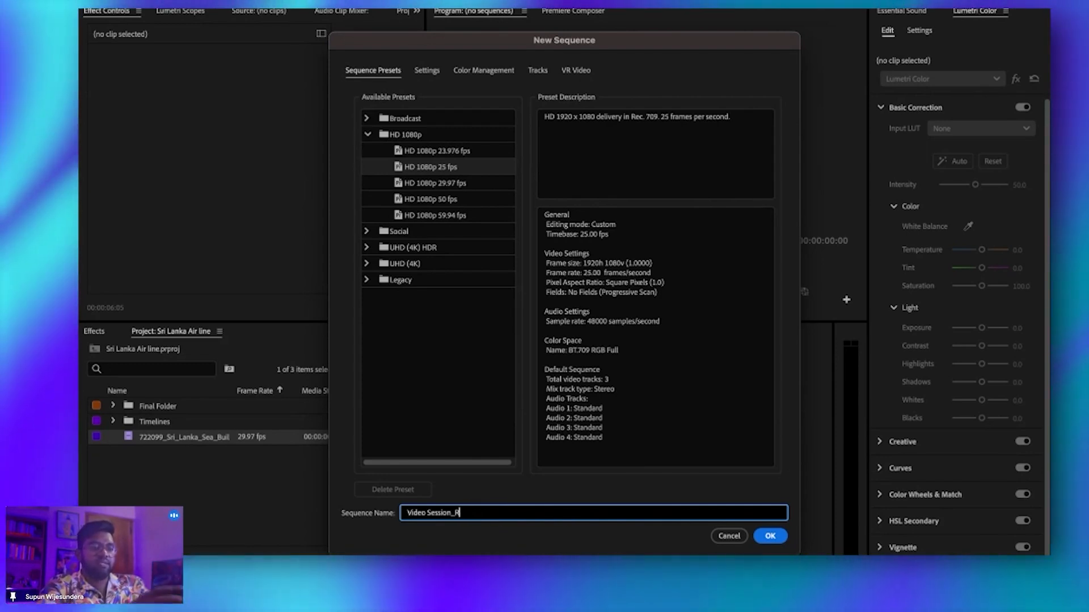
{"action": "type", "text": "1"}
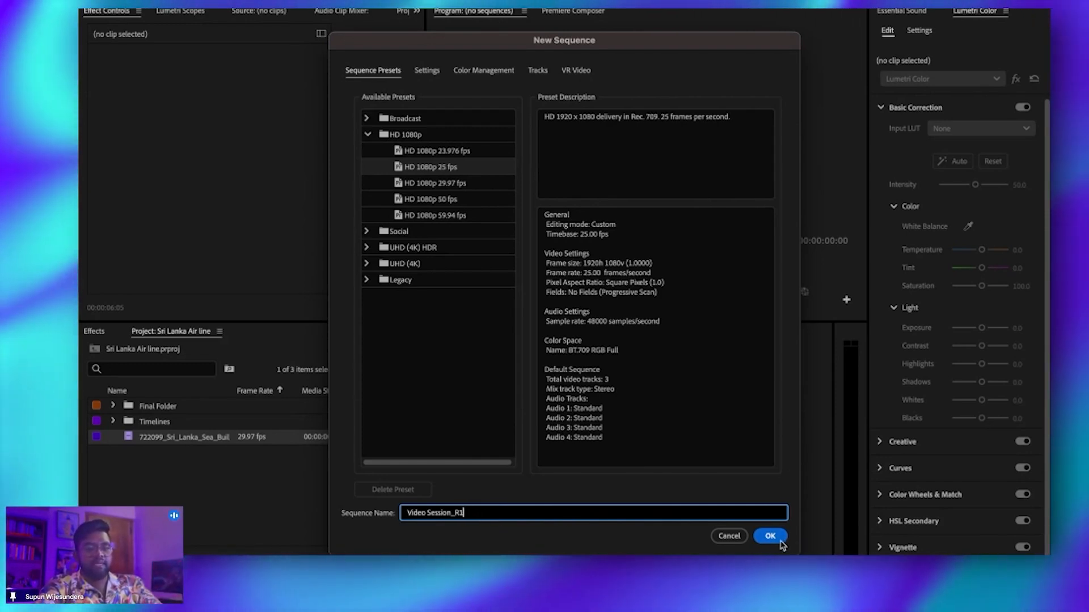
{"action": "left_click", "coordinate": [780, 541]}
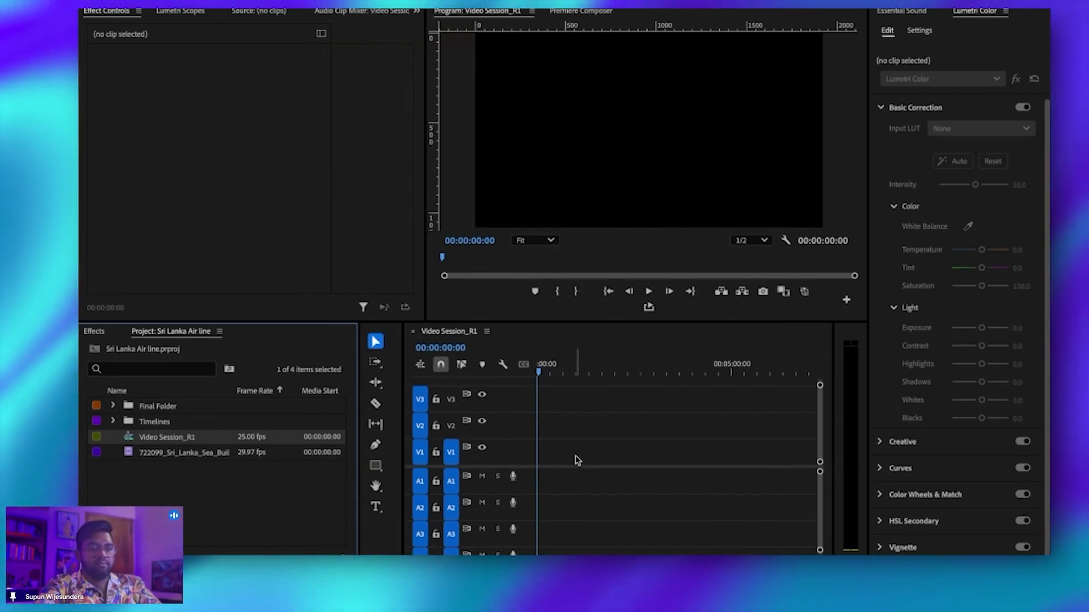
Step: Place the 722099_Sri_Lanka_Sea clip at the start of track V1, keeping the existing sequence settings
{"action": "left_click_drag", "start_coordinate": [656, 321], "coordinate": [655, 294]}
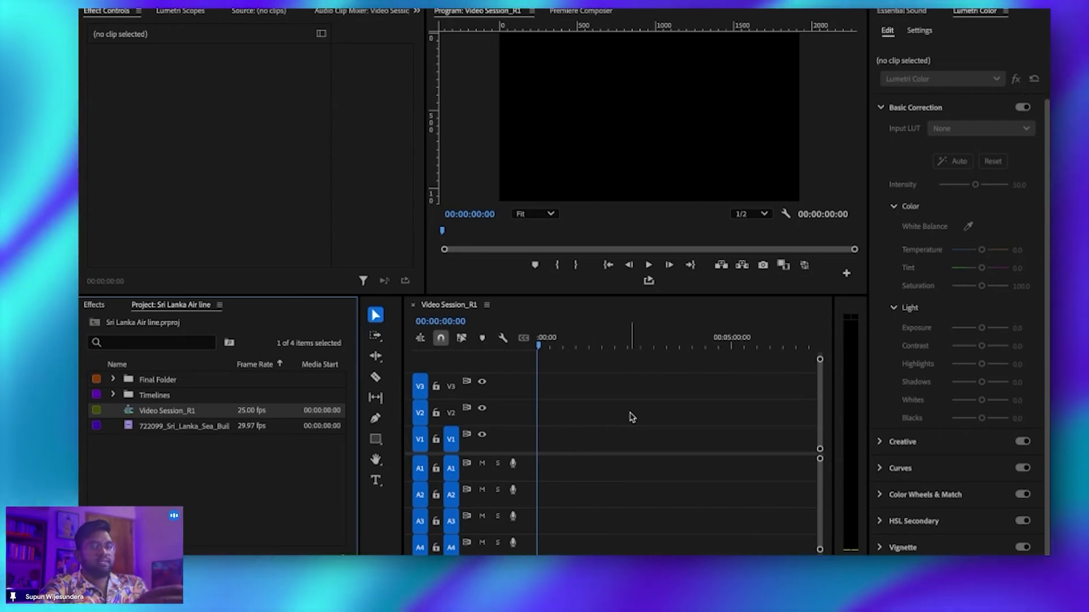
{"action": "left_click", "coordinate": [196, 426]}
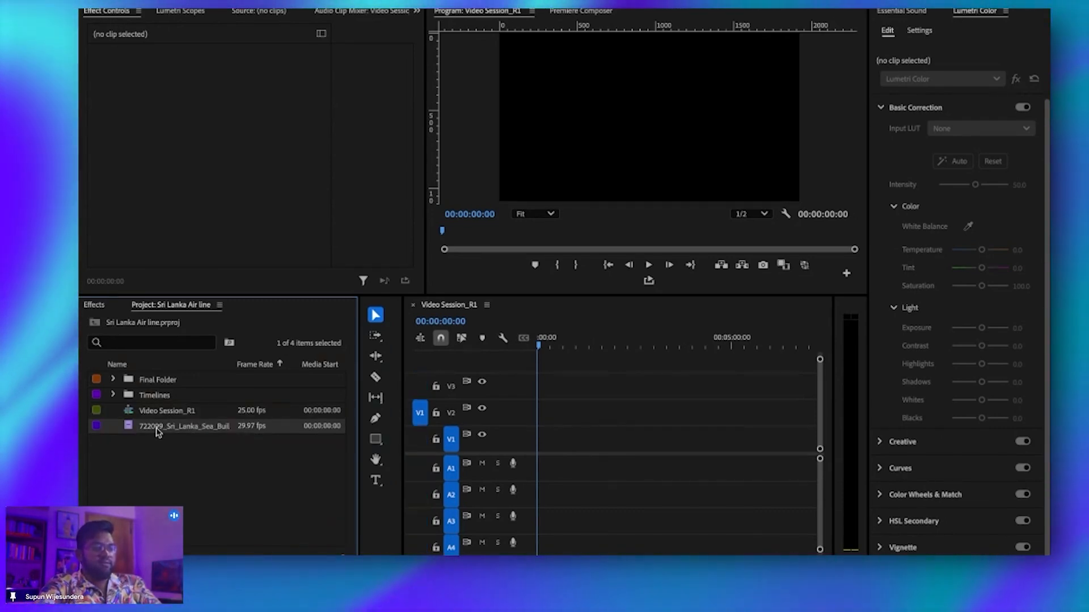
{"action": "left_click_drag", "start_coordinate": [138, 429], "coordinate": [532, 449]}
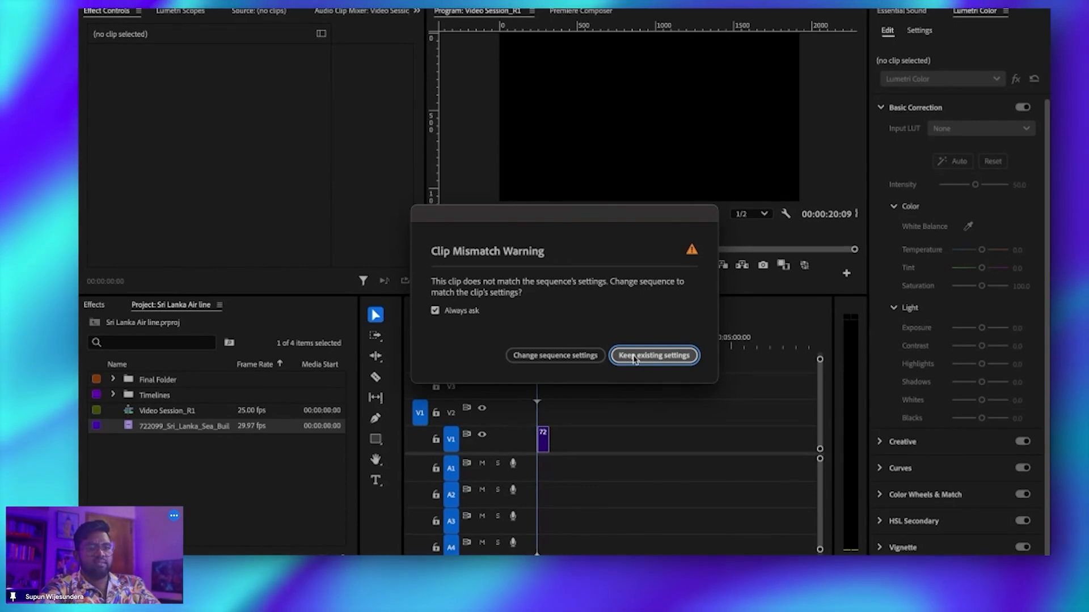
{"action": "left_click", "coordinate": [634, 357]}
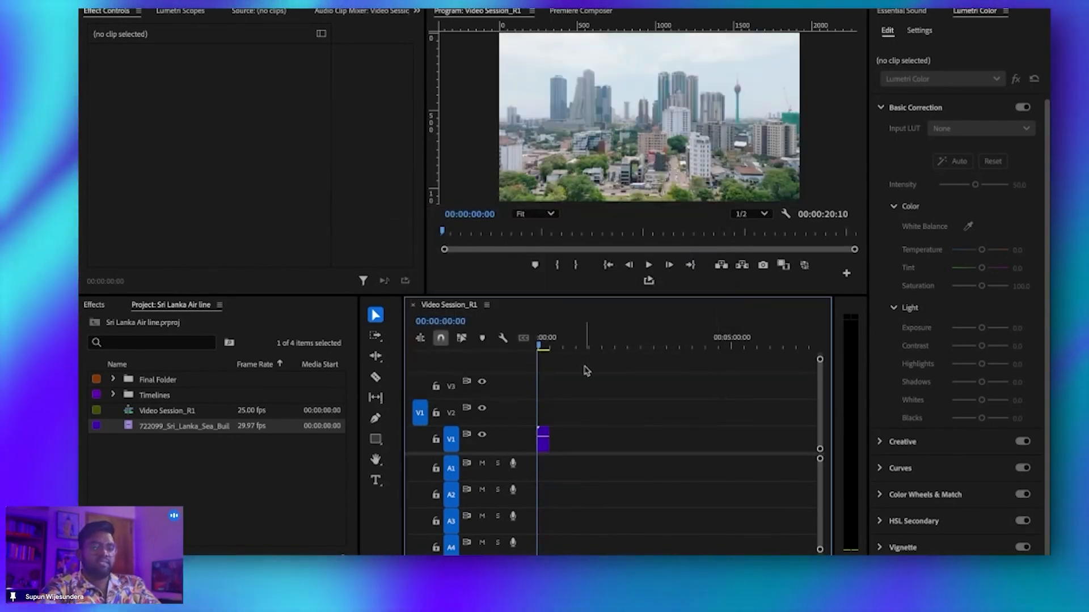
Step: Enlarge the program preview and scrub through the clip, leaving the playhead at 00:00:10:00
{"action": "key", "text": "equal"}
{"action": "key", "text": "equal"}
{"action": "key", "text": "equal"}
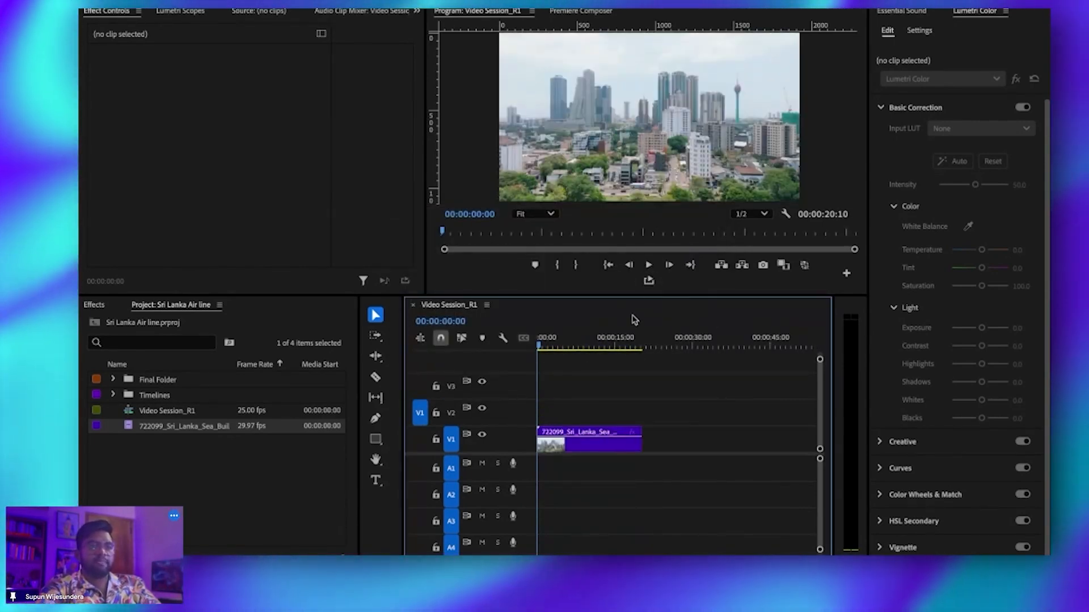
{"action": "left_click_drag", "start_coordinate": [636, 301], "coordinate": [637, 352]}
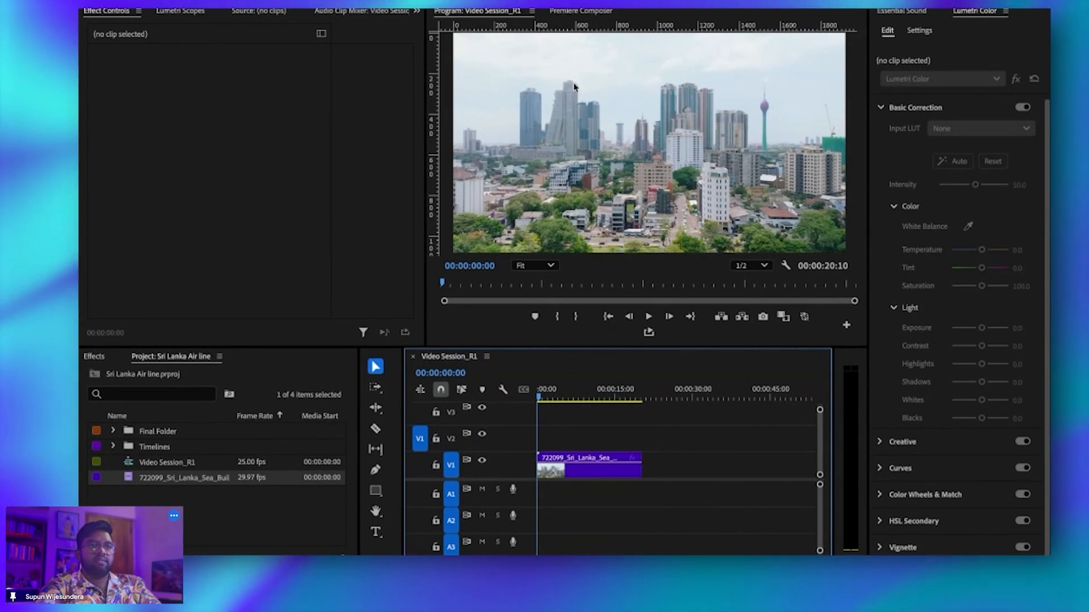
{"action": "left_click", "coordinate": [555, 391]}
{"action": "left_click_drag", "start_coordinate": [556, 391], "coordinate": [589, 390]}
{"action": "left_click", "coordinate": [573, 390]}
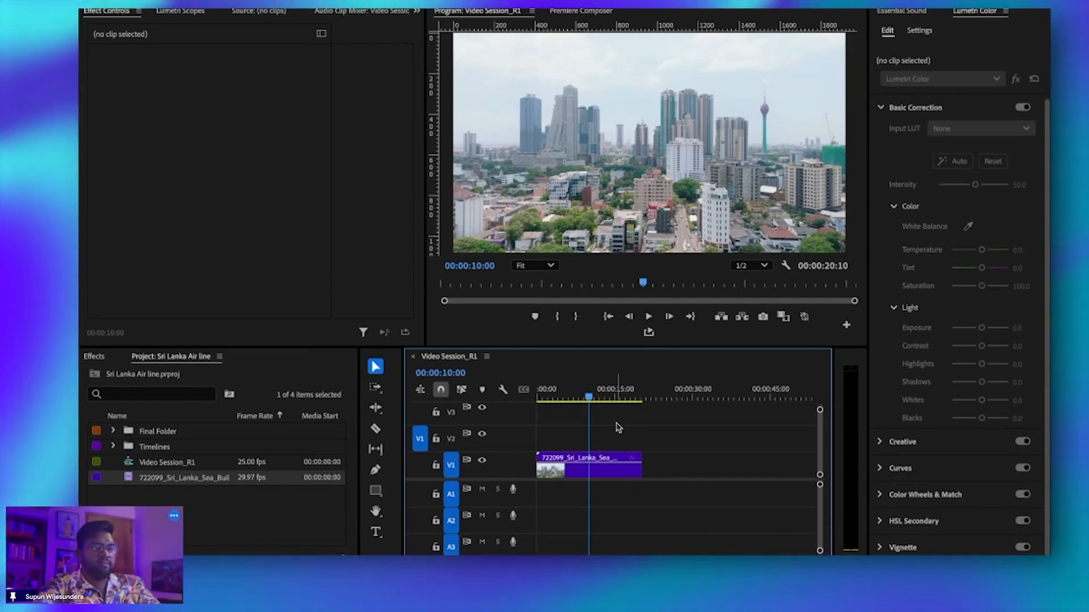
Step: Import the 6011786_Drone_Trees clip from the Fooatge folder and place it directly after the first clip on V1
{"action": "left_click", "coordinate": [201, 512]}
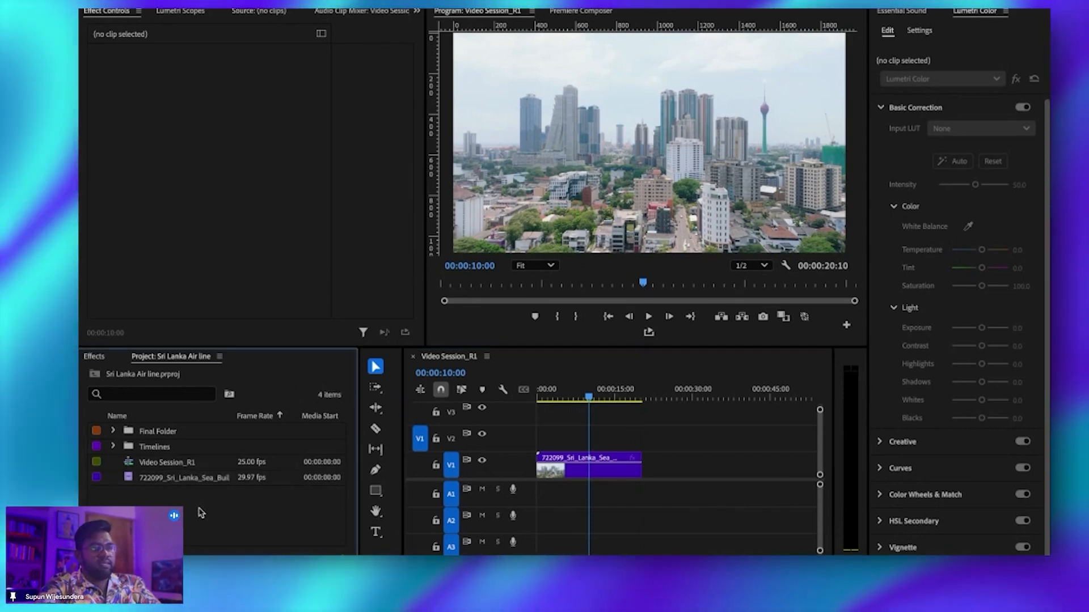
{"action": "double_click", "coordinate": [201, 512]}
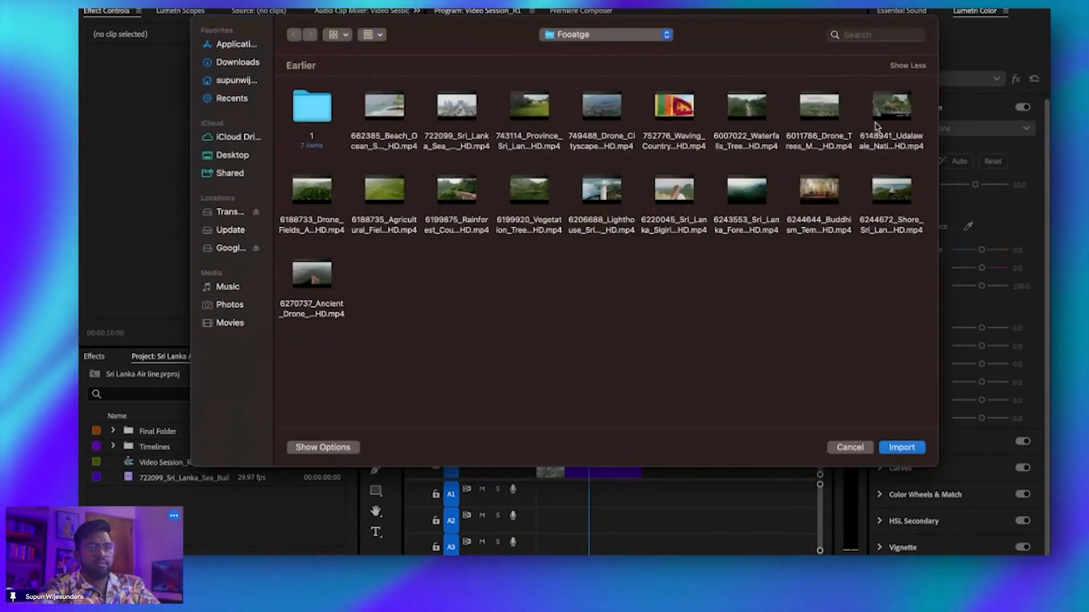
{"action": "left_click", "coordinate": [819, 106]}
{"action": "left_click", "coordinate": [893, 447]}
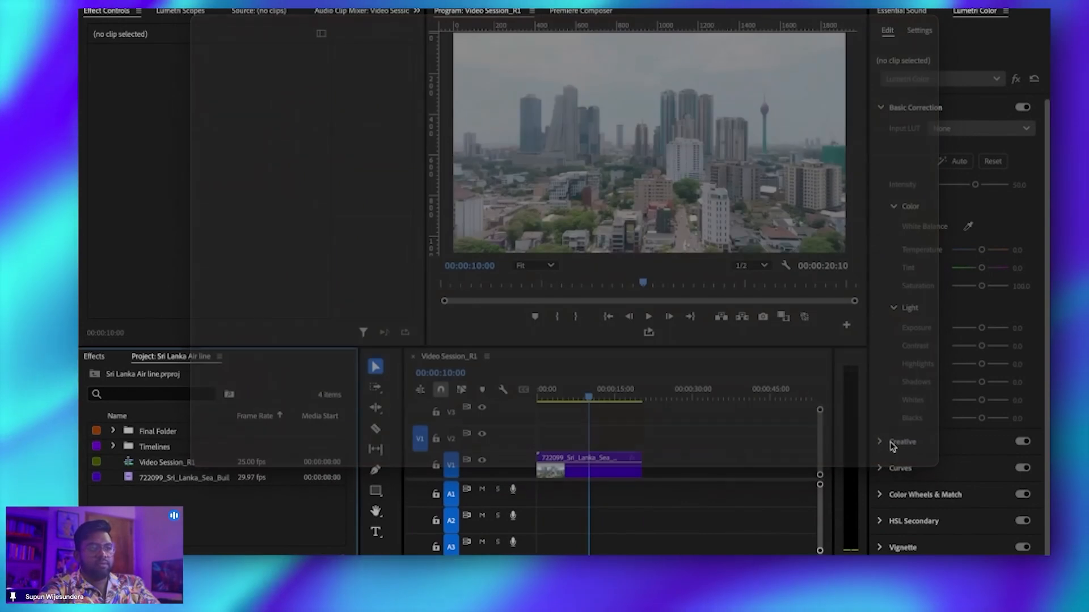
{"action": "left_click_drag", "start_coordinate": [226, 493], "coordinate": [646, 471]}
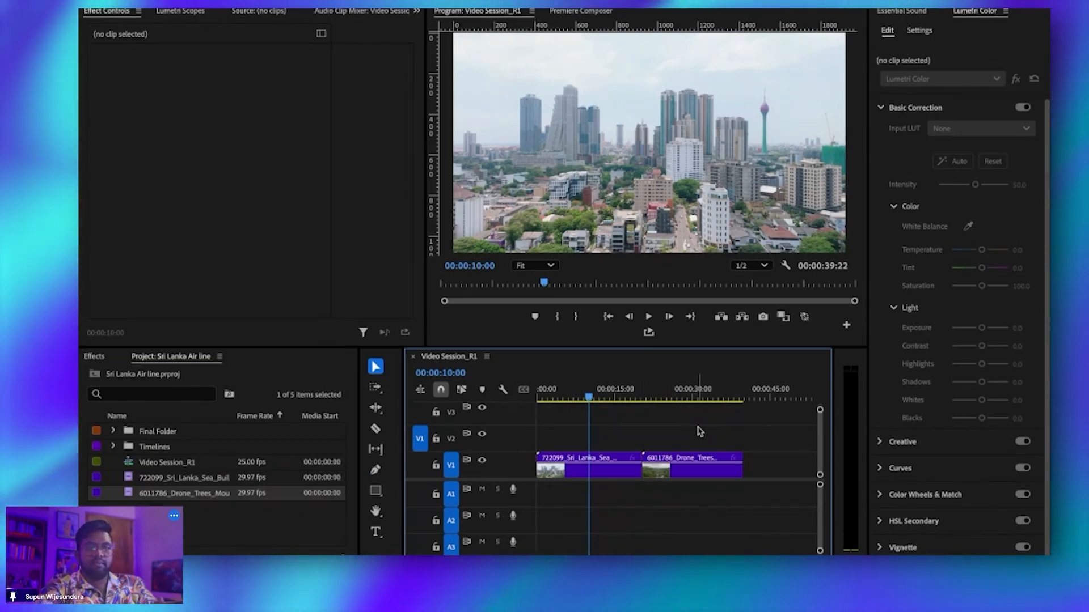
Step: Preview both clips on V1 by scrubbing, and play the sequence from near its start
{"action": "left_click", "coordinate": [687, 389]}
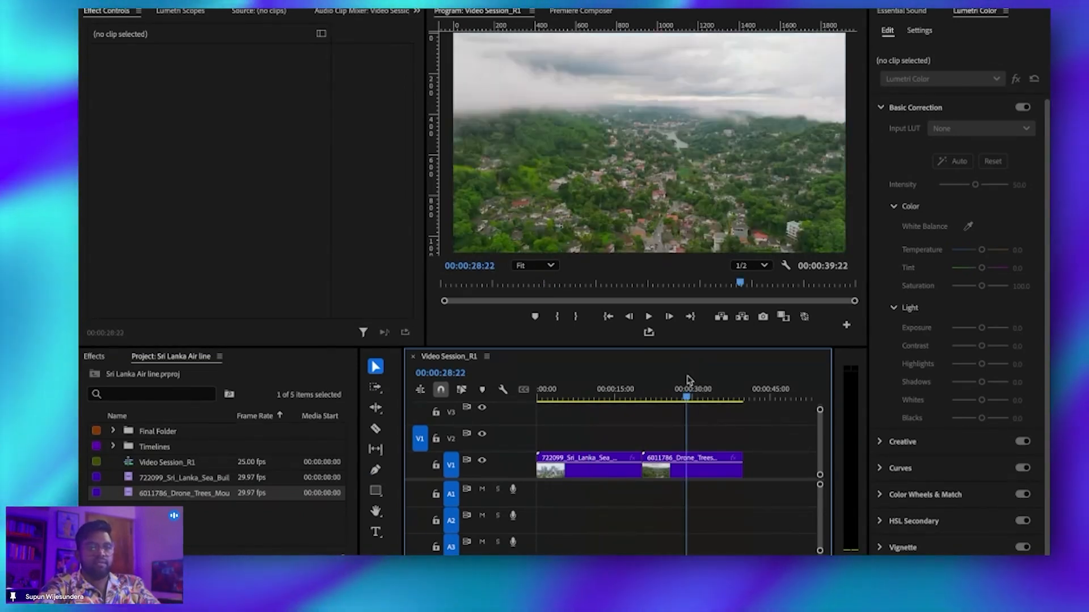
{"action": "mouse_move", "coordinate": [688, 380]}
{"action": "left_mouse_down"}
{"action": "mouse_move", "coordinate": [722, 381]}
{"action": "mouse_move", "coordinate": [668, 381]}
{"action": "mouse_move", "coordinate": [717, 382]}
{"action": "mouse_move", "coordinate": [680, 383]}
{"action": "left_mouse_up"}
{"action": "left_click", "coordinate": [570, 388]}
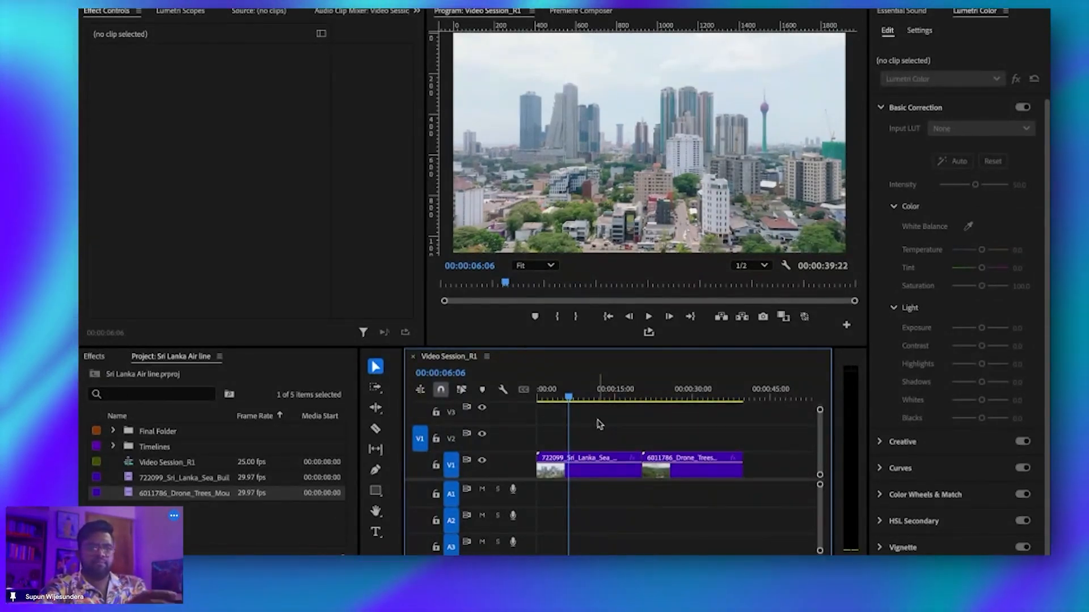
{"action": "key", "text": "Home"}
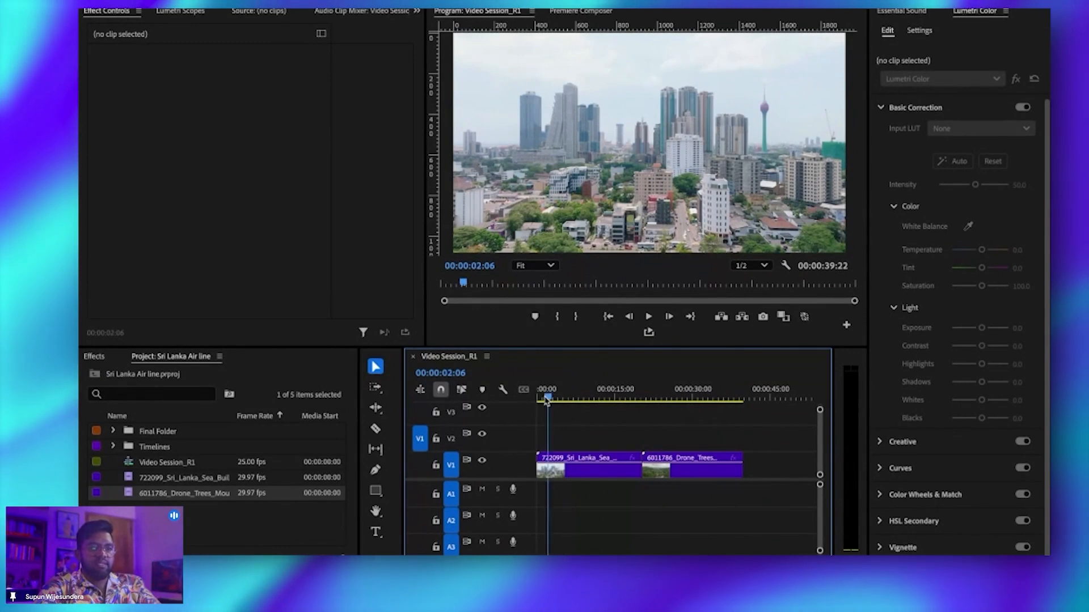
{"action": "key", "text": "space"}
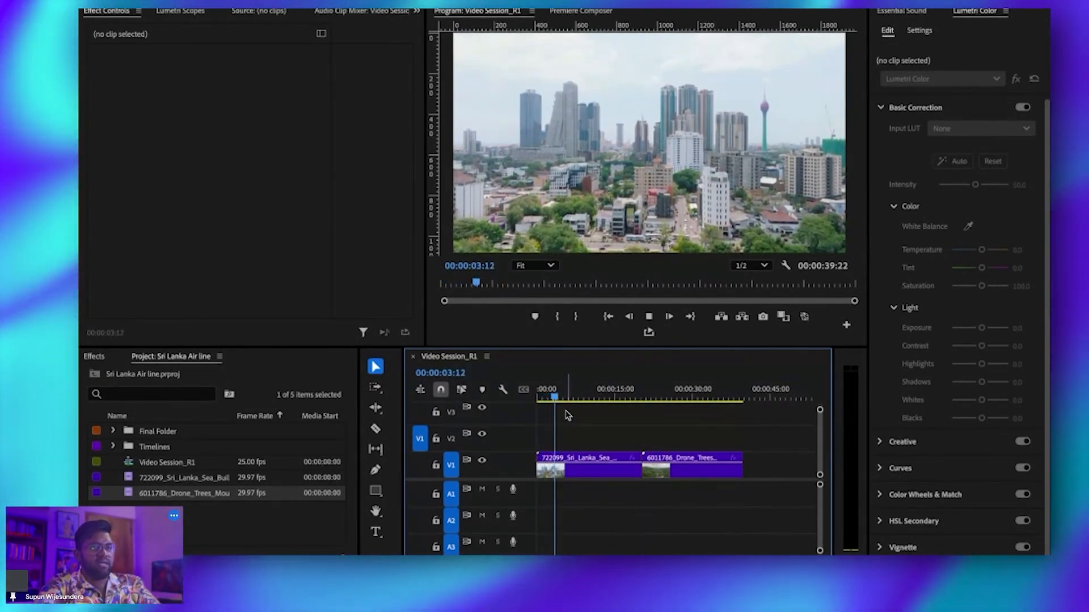
Step: Split the 722099_Sri_Lanka_Sea clip on V1 at 00:00:02:19 with the Razor tool
{"action": "left_click", "coordinate": [560, 398]}
{"action": "left_click_drag", "start_coordinate": [558, 397], "coordinate": [552, 399]}
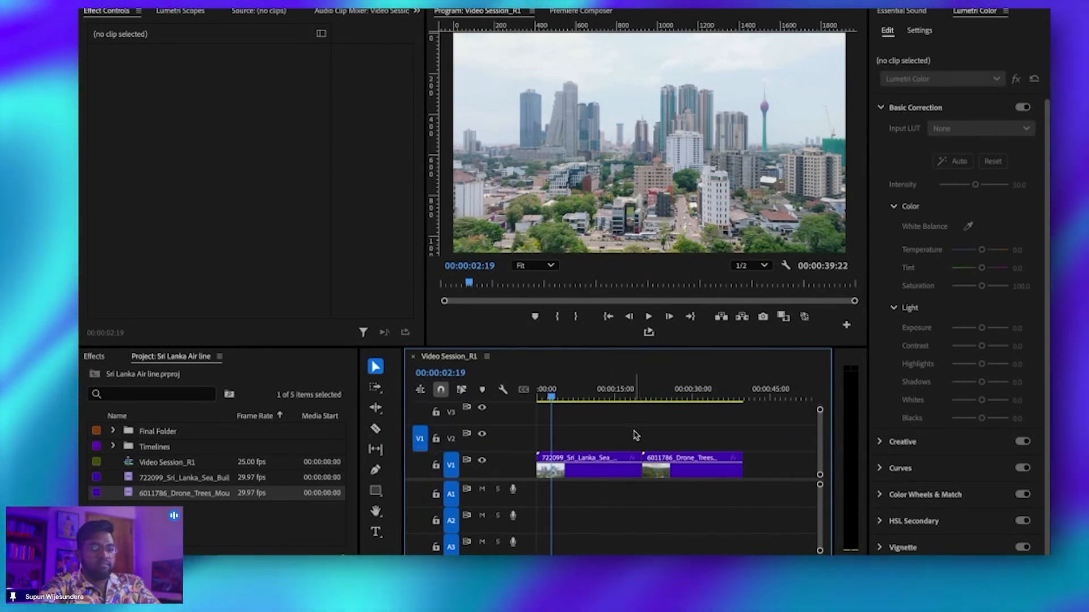
{"action": "key", "text": "c"}
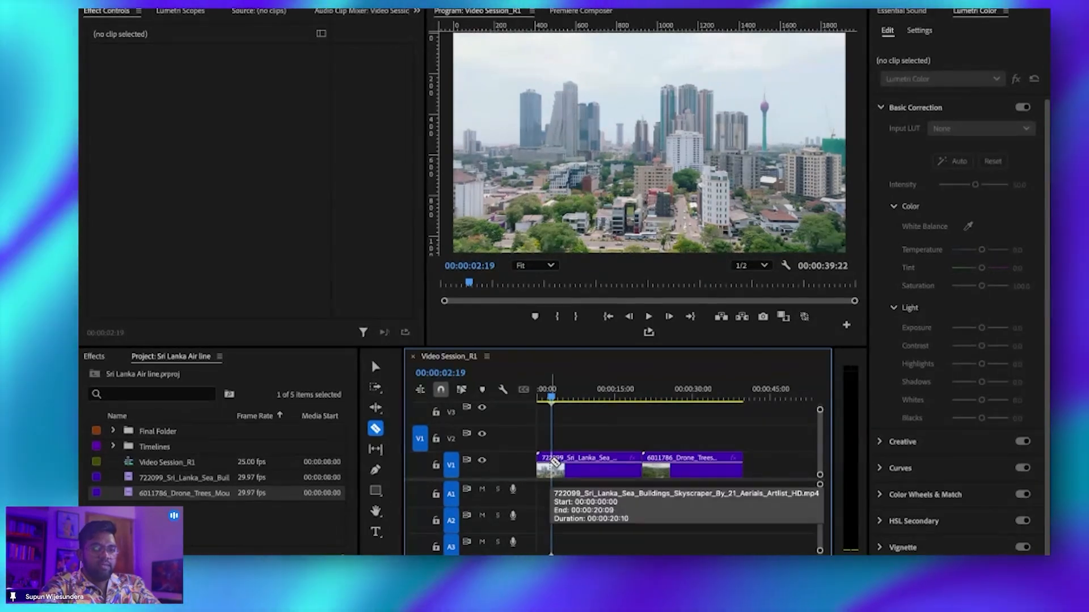
{"action": "key", "text": "equal"}
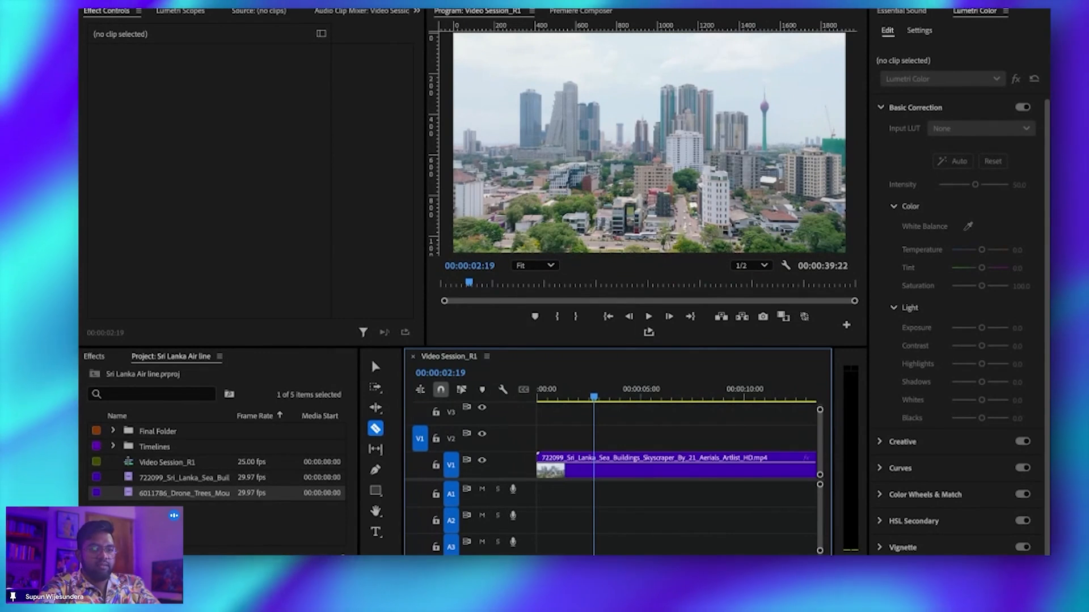
{"action": "mouse_move", "coordinate": [553, 558]}
{"action": "left_mouse_down"}
{"action": "mouse_move", "coordinate": [588, 558]}
{"action": "mouse_move", "coordinate": [542, 558]}
{"action": "mouse_move", "coordinate": [579, 558]}
{"action": "mouse_move", "coordinate": [551, 558]}
{"action": "left_mouse_up"}
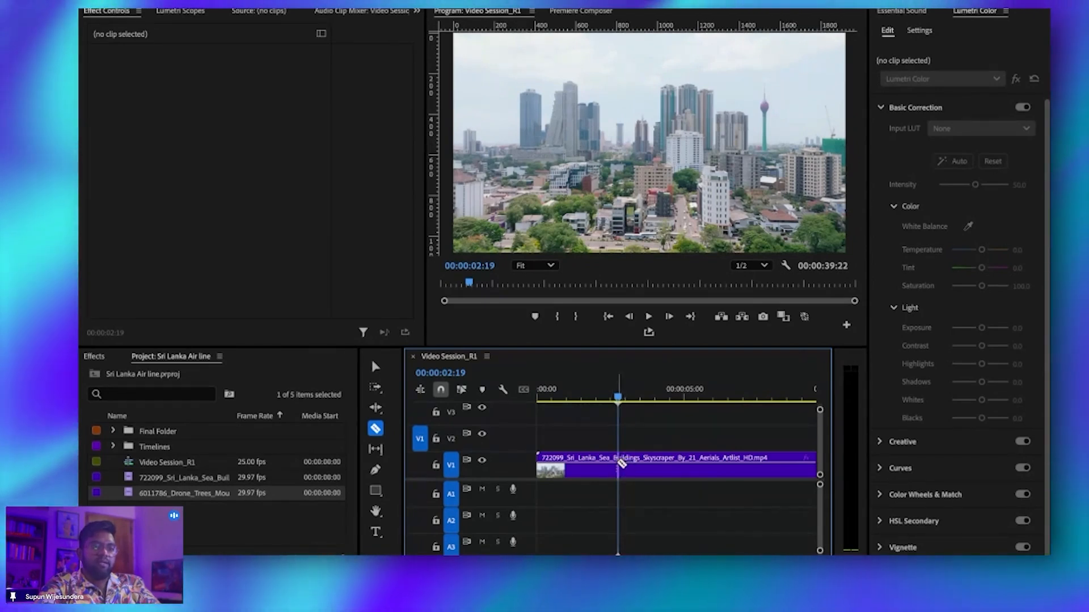
{"action": "left_click", "coordinate": [621, 464]}
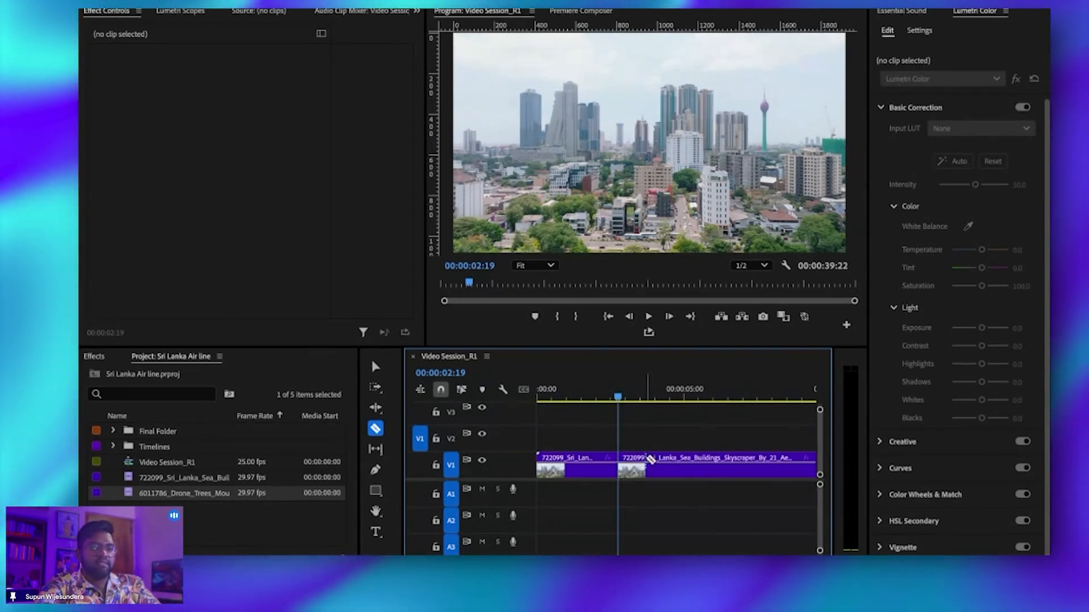
Step: Try to trim back the end of the segment before the cut, and restore its original end
{"action": "key", "text": "v"}
{"action": "left_click_drag", "start_coordinate": [619, 397], "coordinate": [591, 397]}
{"action": "scroll", "coordinate": [632, 445], "scroll_direction": "up", "scroll_amount": 5, "text": "alt"}
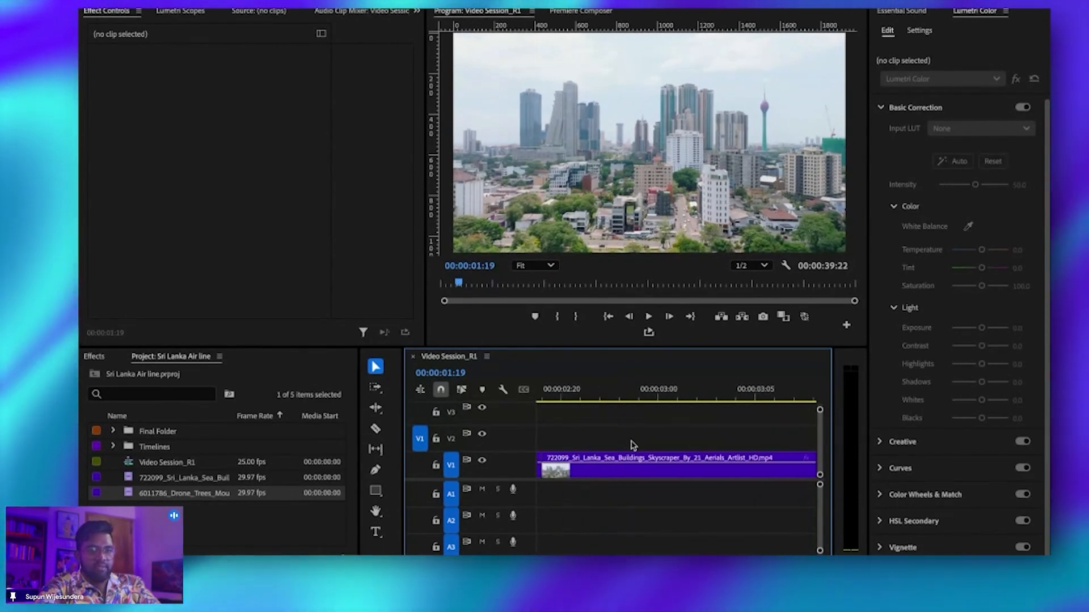
{"action": "left_click_drag", "start_coordinate": [614, 470], "coordinate": [600, 473]}
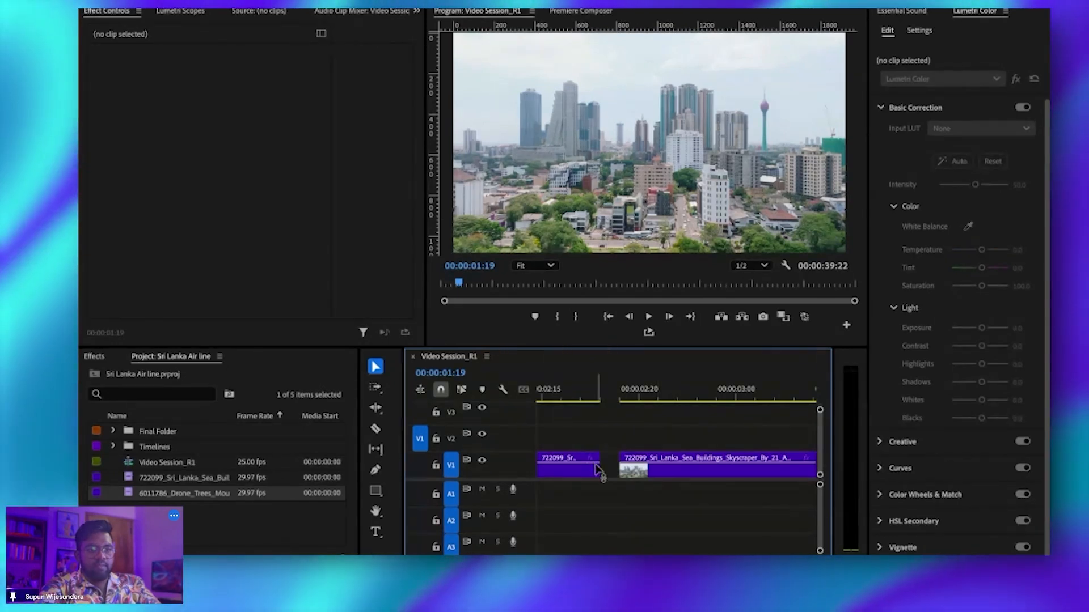
{"action": "left_click", "coordinate": [599, 471]}
{"action": "left_click", "coordinate": [665, 436]}
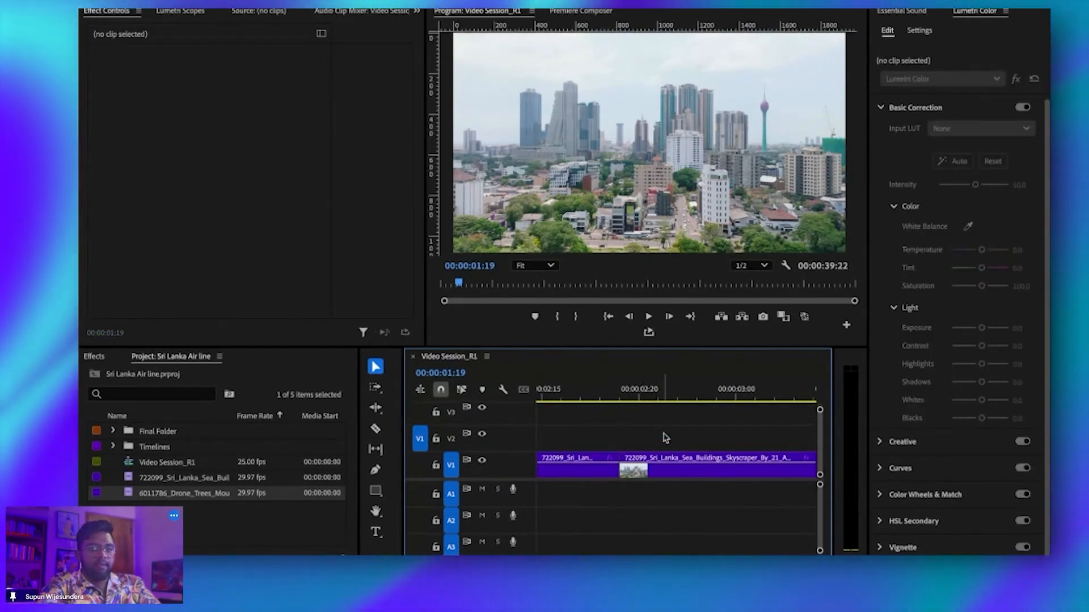
Step: Delete the part of the 722099_Sri_Lanka_Sea clip that follows the cut
{"action": "scroll", "coordinate": [665, 437], "scroll_direction": "down", "scroll_amount": 5, "text": "alt"}
{"action": "left_click", "coordinate": [684, 478]}
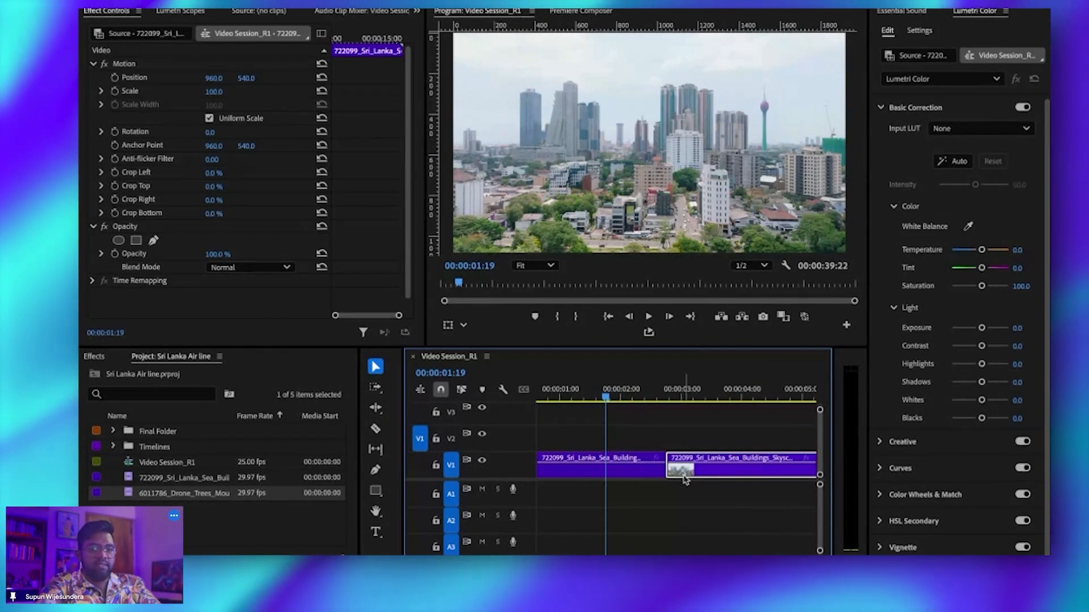
{"action": "key", "text": "Delete"}
Step: Close the gap on V1 so the 6011786_Drone_Trees clip directly follows the first segment, and play across the join
{"action": "right_click", "coordinate": [702, 475]}
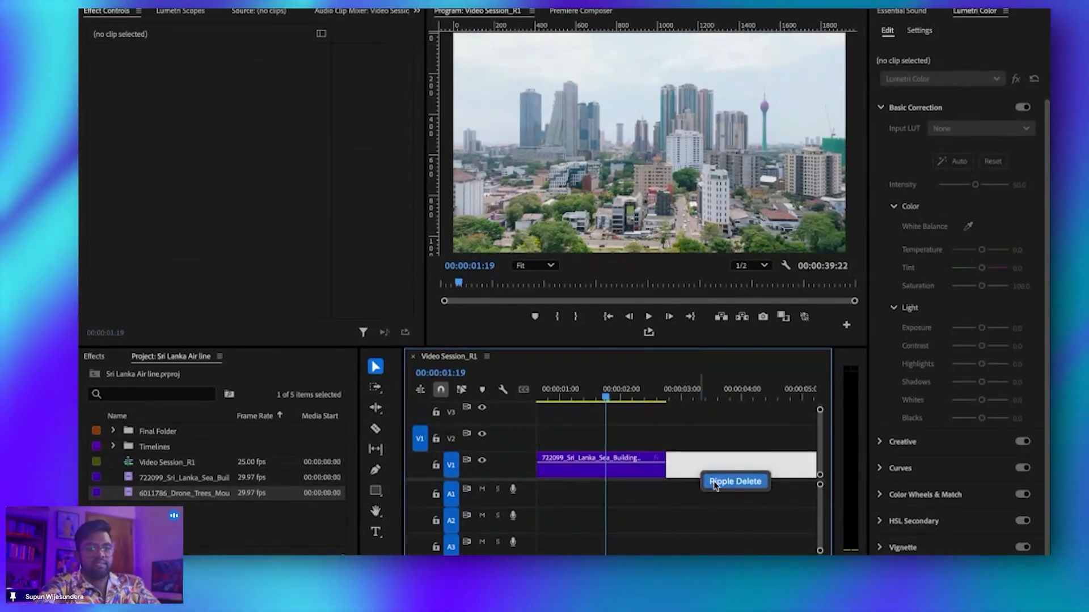
{"action": "left_click", "coordinate": [716, 481]}
{"action": "scroll", "coordinate": [720, 469], "scroll_direction": "down", "scroll_amount": 4, "text": "alt"}
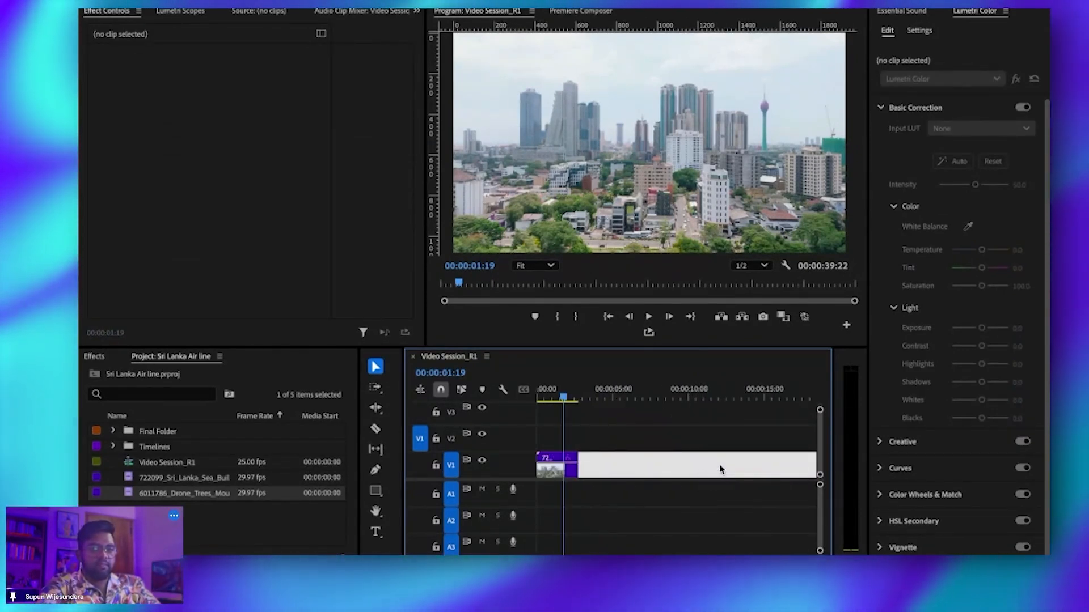
{"action": "key", "text": "minus"}
{"action": "key", "text": "minus"}
{"action": "left_click_drag", "start_coordinate": [639, 475], "coordinate": [576, 475]}
{"action": "left_click", "coordinate": [590, 439]}
{"action": "key", "text": "backslash"}
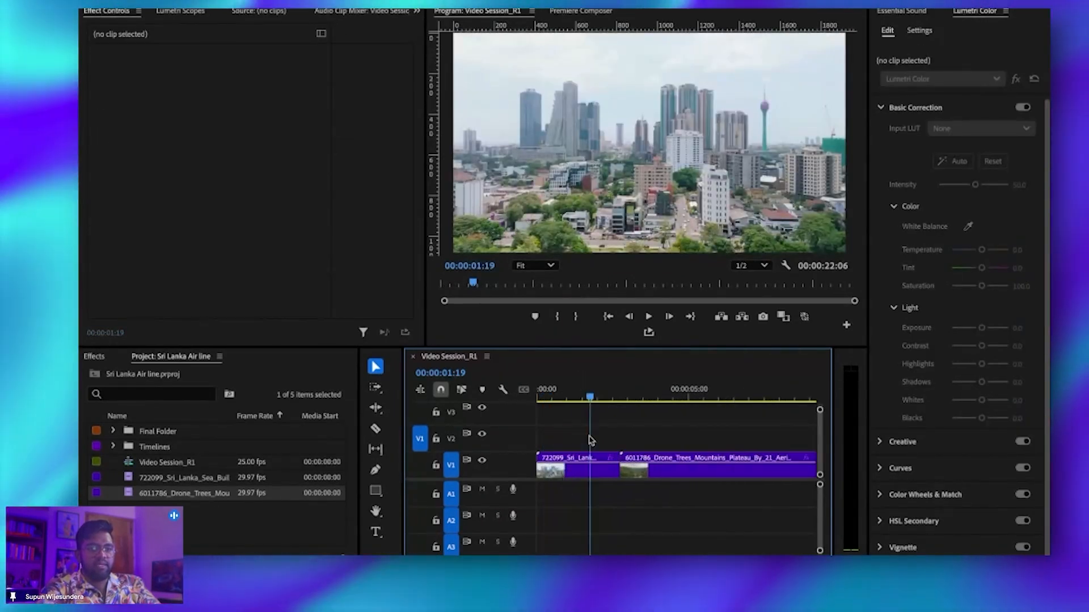
{"action": "key", "text": "space"}
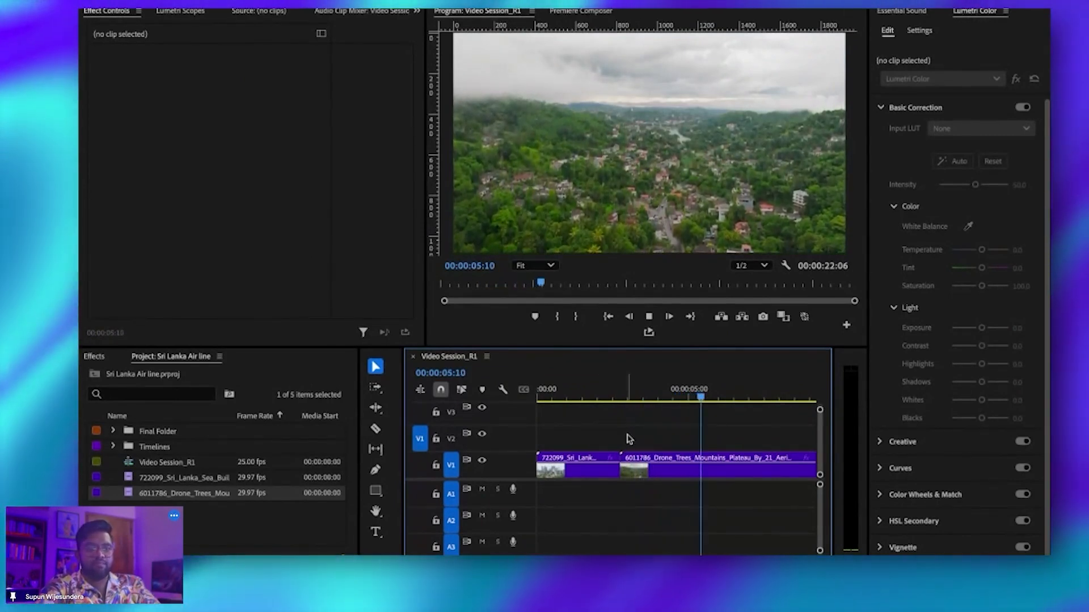
{"action": "key", "text": "space"}
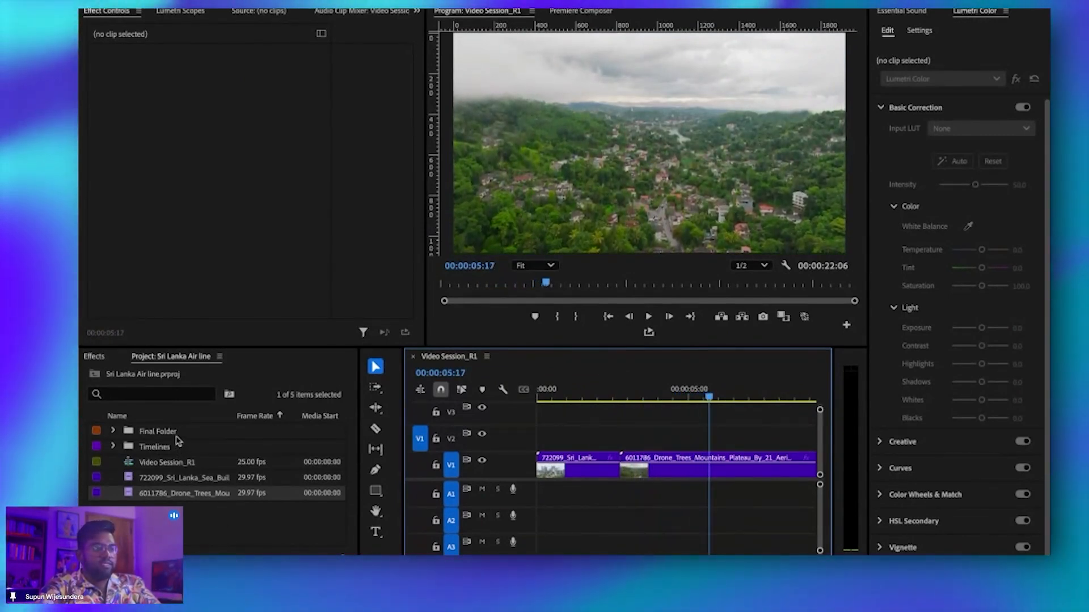
Step: Add the Music file from the Final Folder's Audio bin to the start of track A1
{"action": "double_click", "coordinate": [173, 434]}
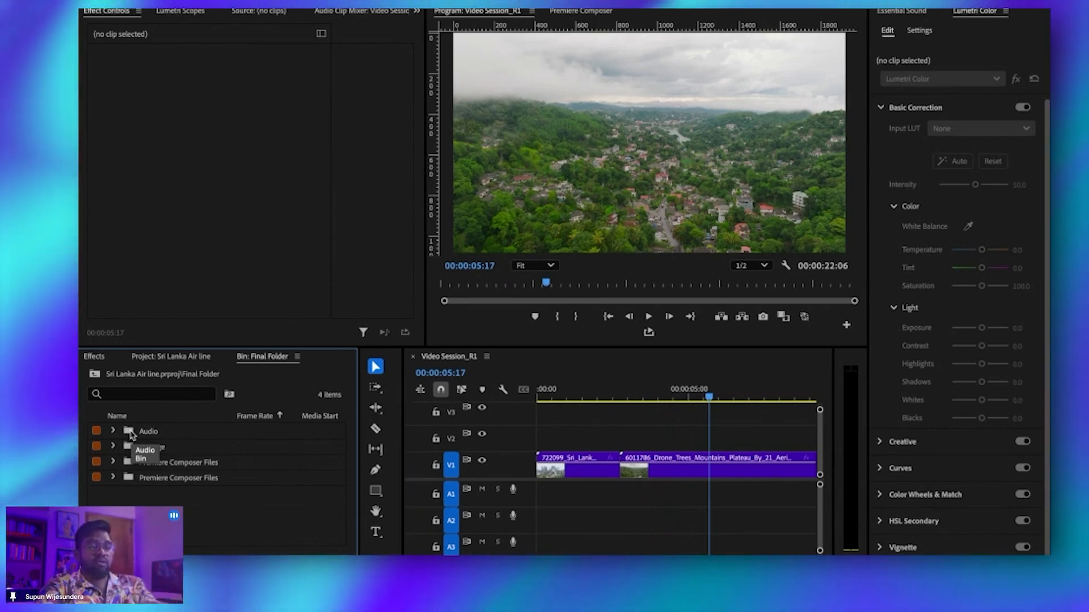
{"action": "double_click", "coordinate": [130, 434]}
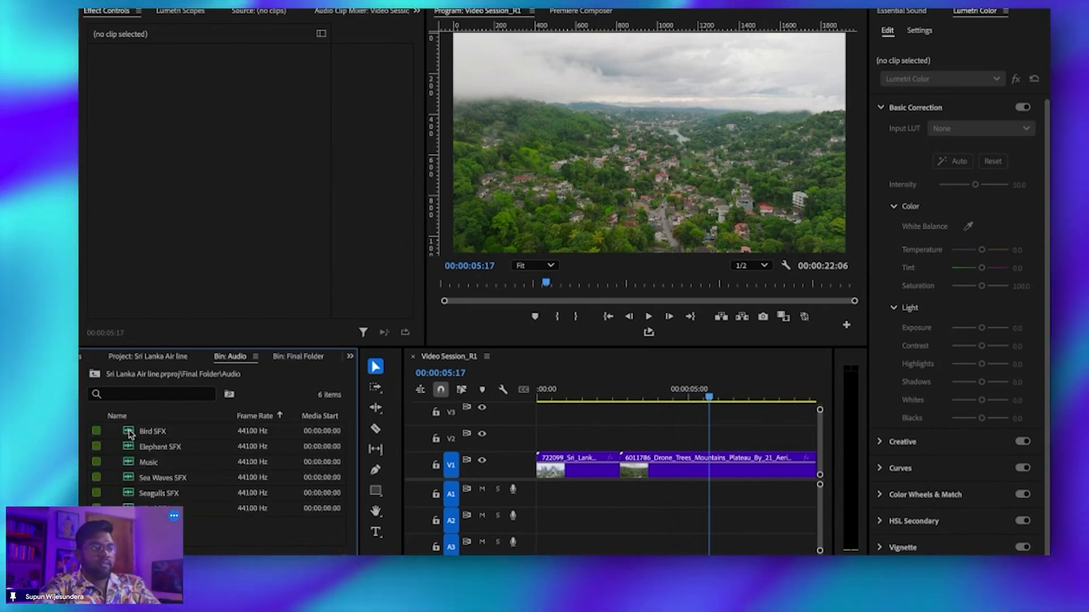
{"action": "left_click", "coordinate": [164, 464]}
{"action": "left_click_drag", "start_coordinate": [130, 464], "coordinate": [537, 496]}
Step: Play the sequence with its music from 00:00:02:11 and again from further into the second clip
{"action": "left_click", "coordinate": [584, 398]}
{"action": "left_click_drag", "start_coordinate": [584, 402], "coordinate": [611, 402]}
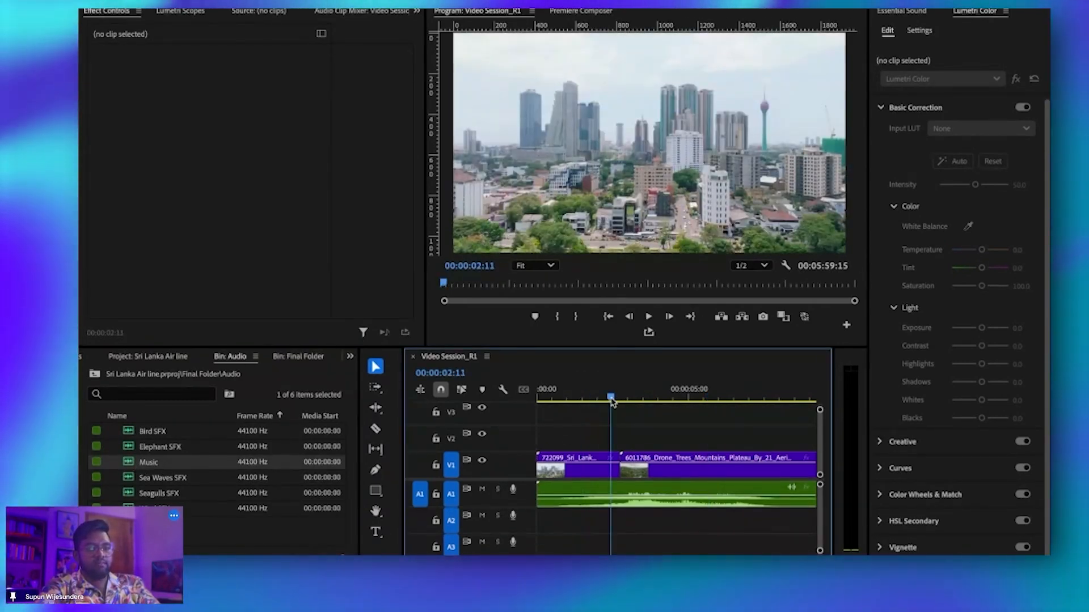
{"action": "key", "text": "space"}
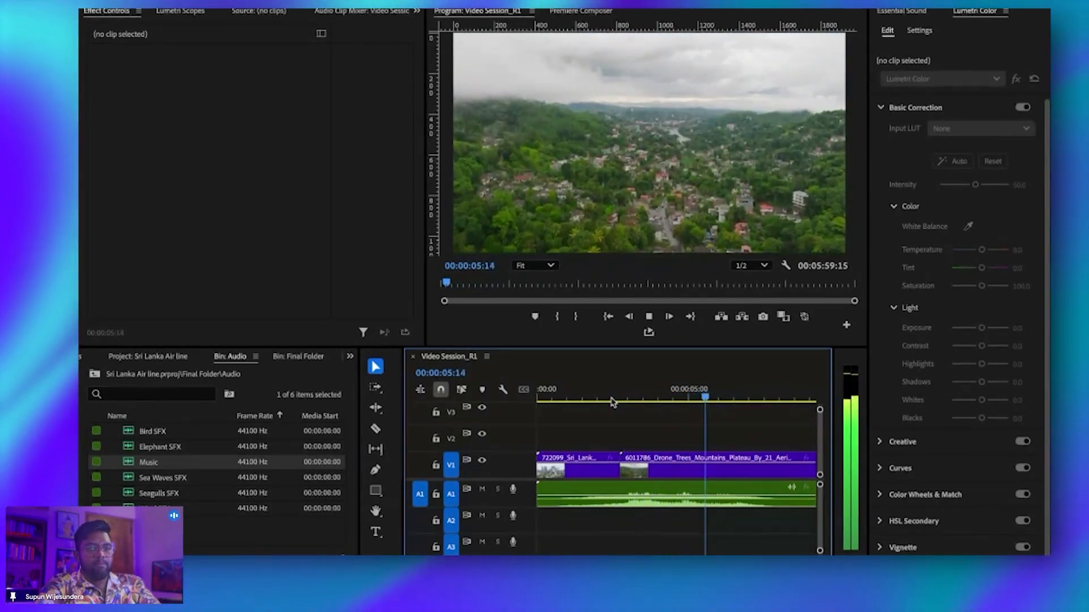
{"action": "key", "text": "space"}
{"action": "scroll", "coordinate": [680, 441], "scroll_direction": "down", "scroll_amount": 3}
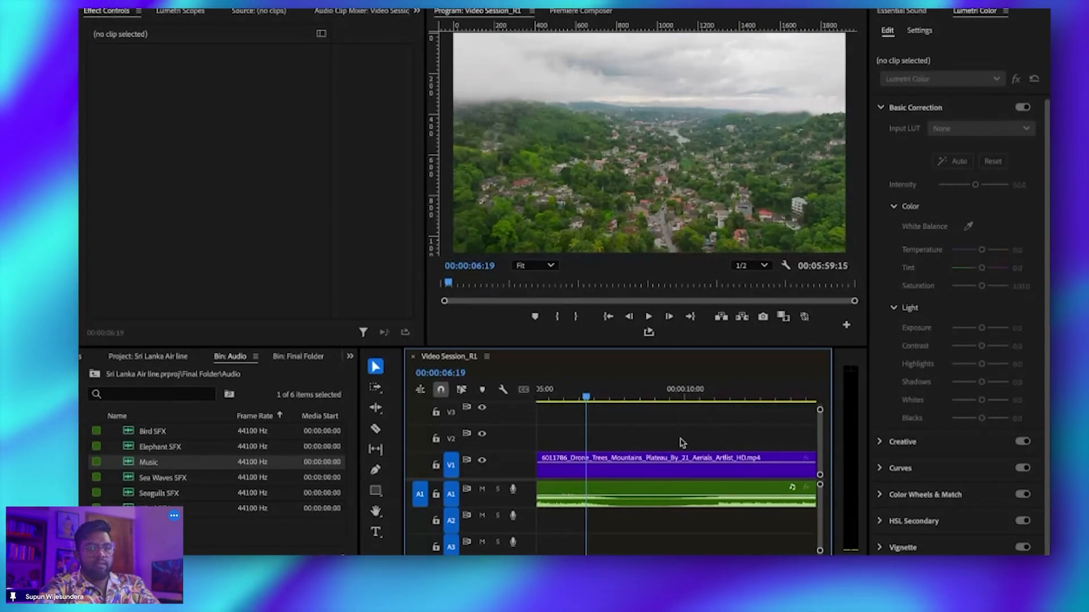
{"action": "left_click", "coordinate": [717, 395]}
{"action": "key", "text": "space"}
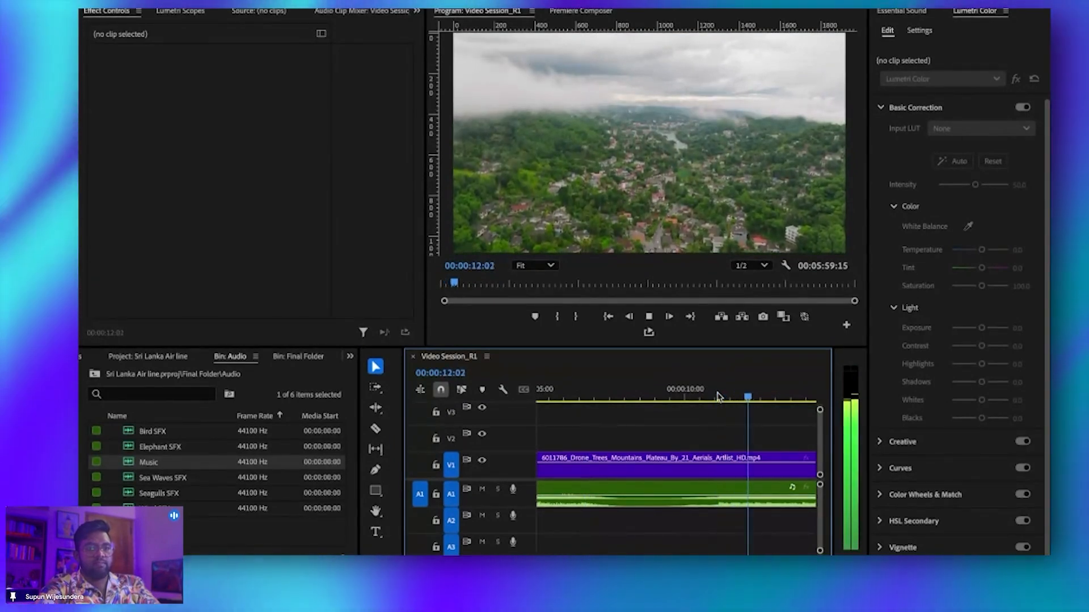
Step: Delete the Music clip from A1, place it again at the track's start, and move the playhead to 00:00:10:06
{"action": "left_click", "coordinate": [569, 500]}
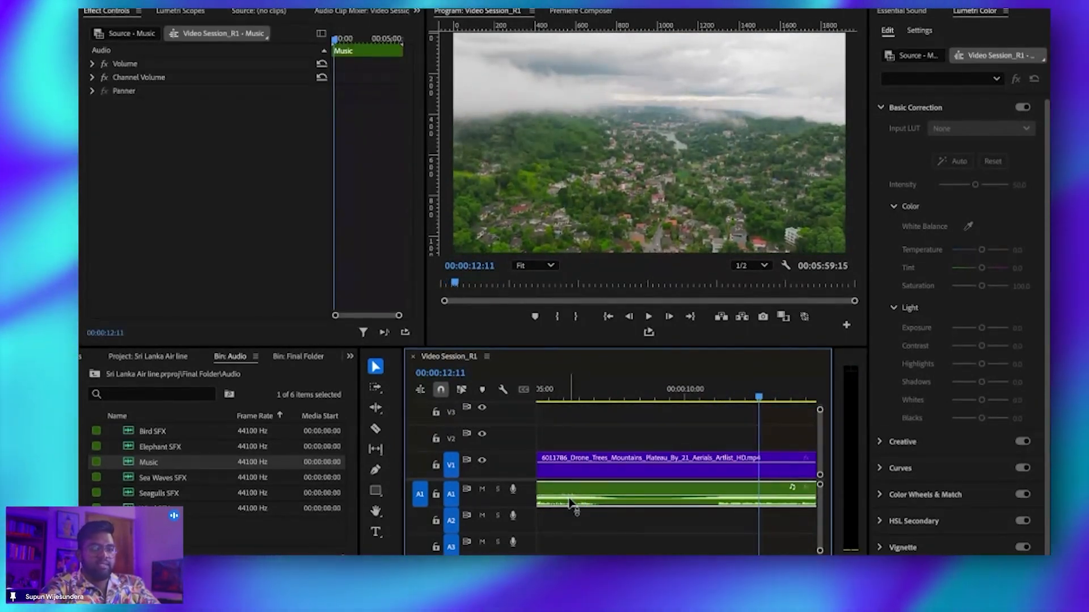
{"action": "key", "text": "Delete"}
{"action": "left_click_drag", "start_coordinate": [161, 460], "coordinate": [536, 506]}
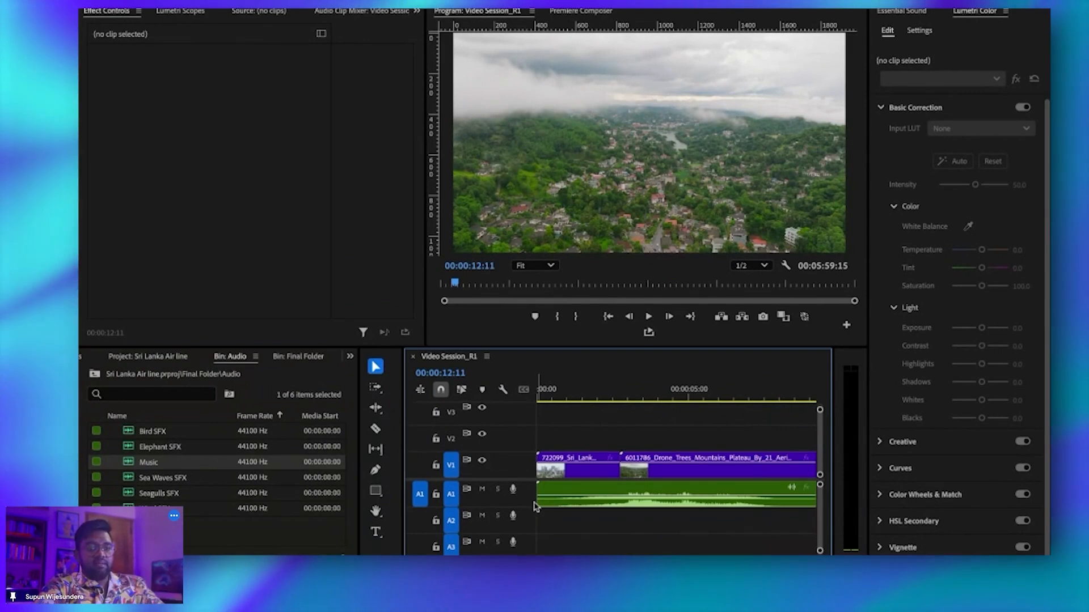
{"action": "key", "text": "minus"}
{"action": "key", "text": "minus"}
{"action": "key", "text": "minus"}
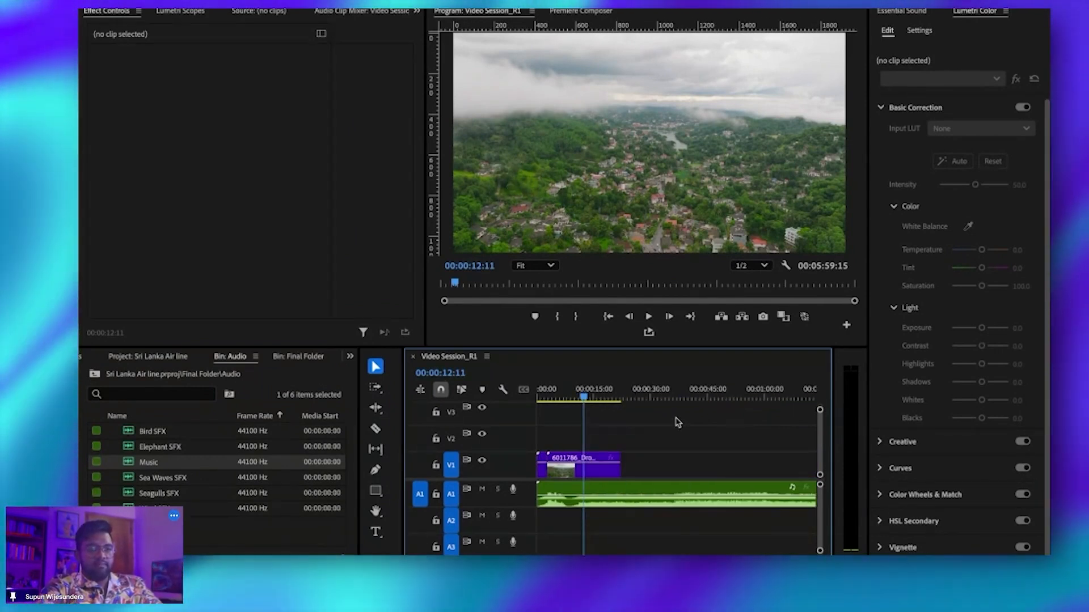
{"action": "left_click_drag", "start_coordinate": [591, 396], "coordinate": [579, 395]}
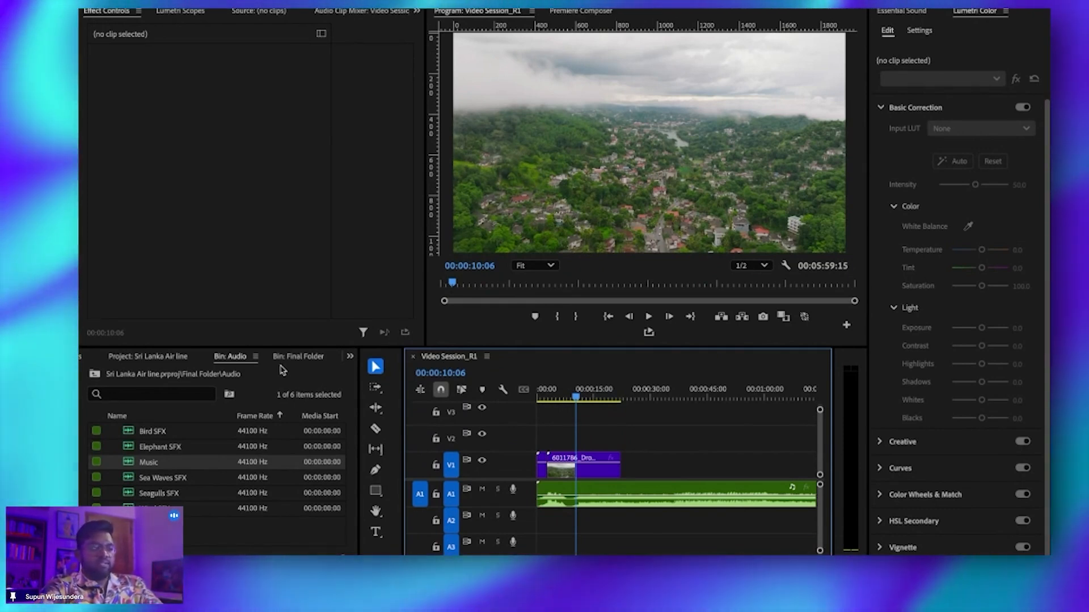
Step: Return to the project's top level and open the Timelines bin
{"action": "left_click", "coordinate": [98, 377]}
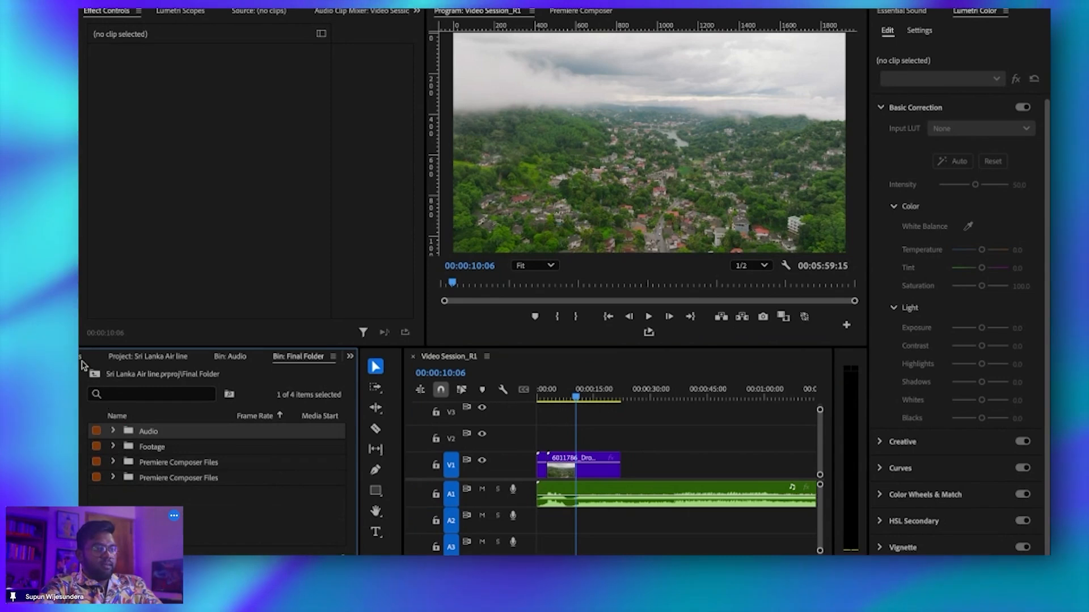
{"action": "left_click", "coordinate": [94, 377]}
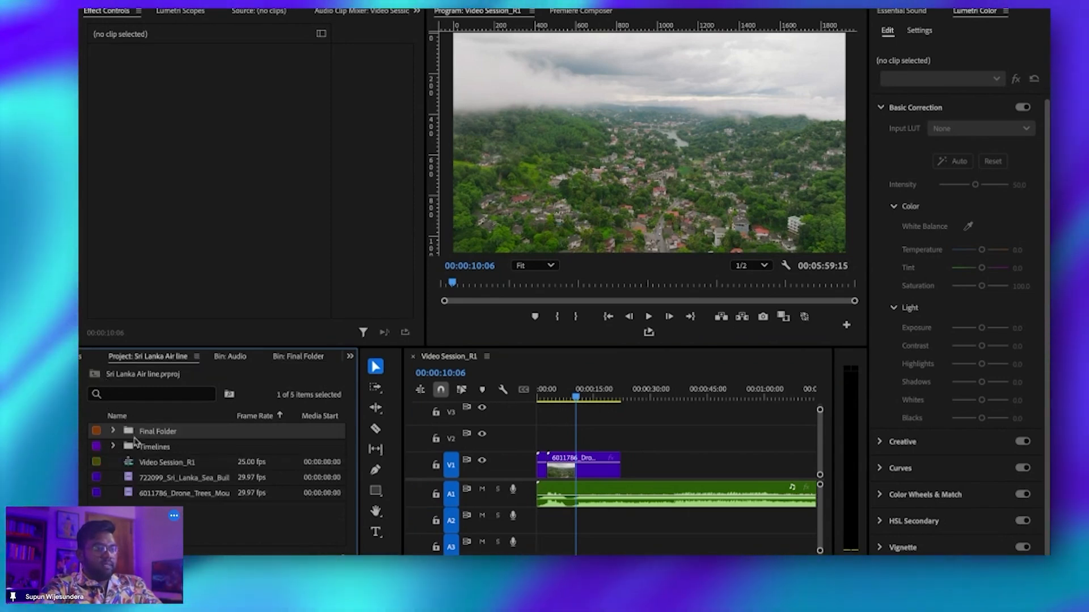
{"action": "left_click", "coordinate": [114, 447]}
{"action": "double_click", "coordinate": [156, 448]}
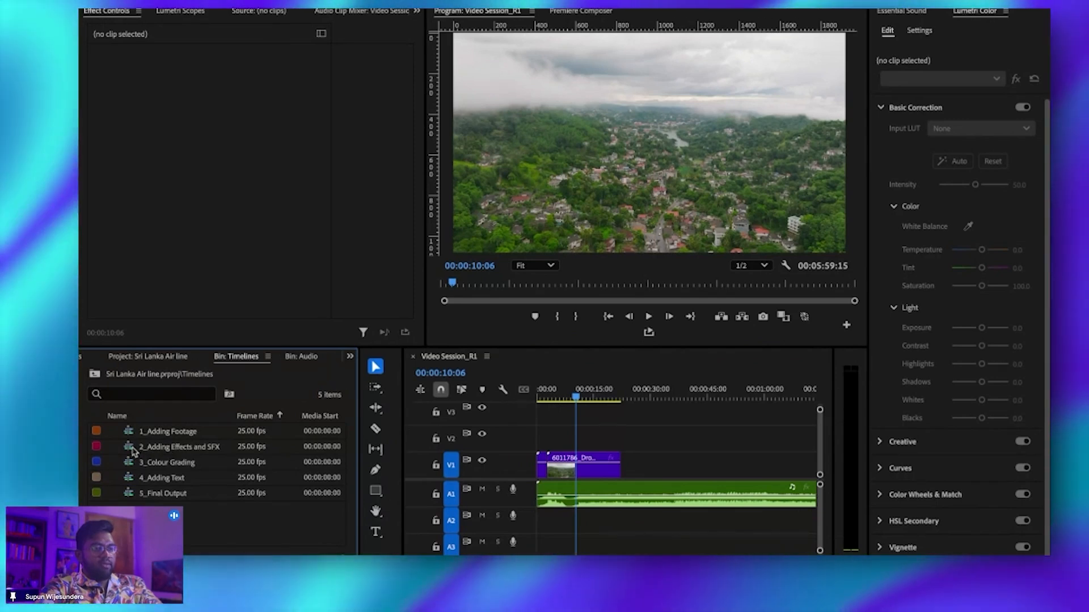
Step: Open the 2_Adding Effects and SFX sequence and place the playhead at 00:00:00:13 in its first clip
{"action": "double_click", "coordinate": [131, 448]}
{"action": "key", "text": "backslash"}
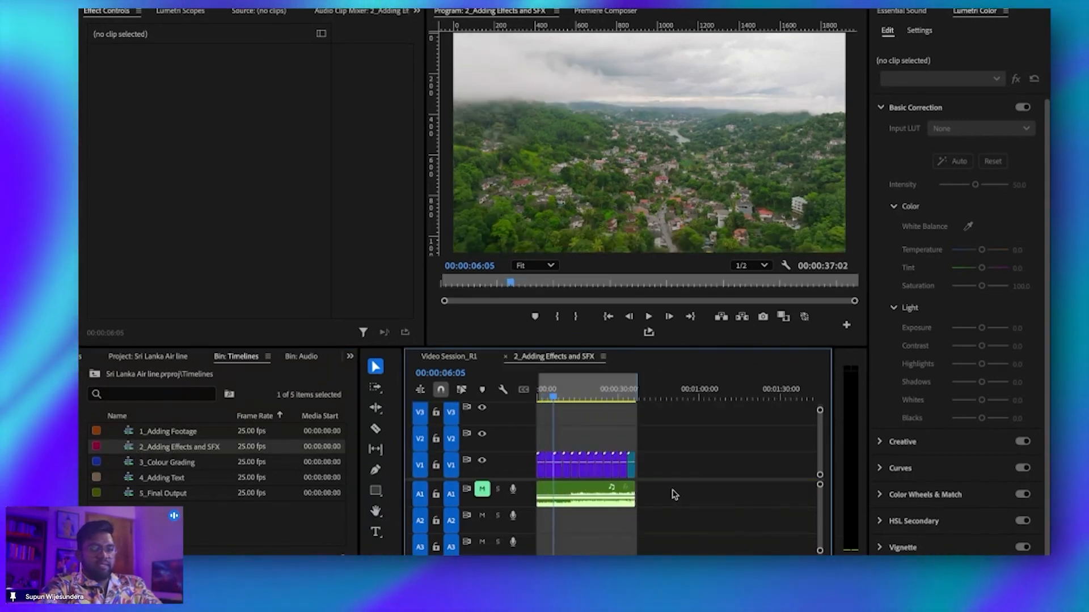
{"action": "scroll", "coordinate": [746, 475], "scroll_direction": "right", "scroll_amount": 10}
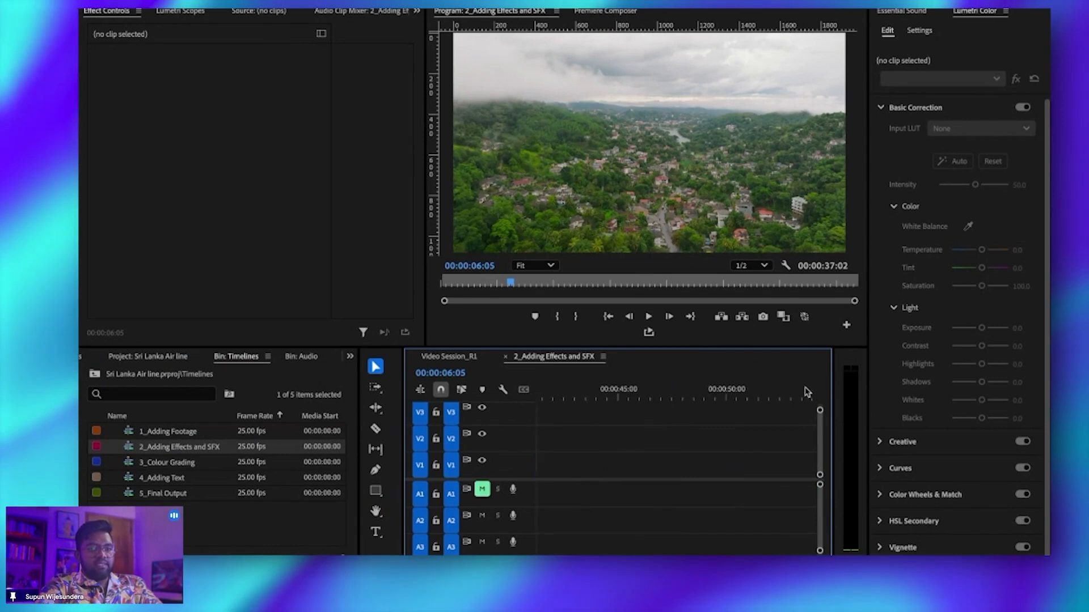
{"action": "scroll", "coordinate": [737, 477], "scroll_direction": "left", "scroll_amount": 10}
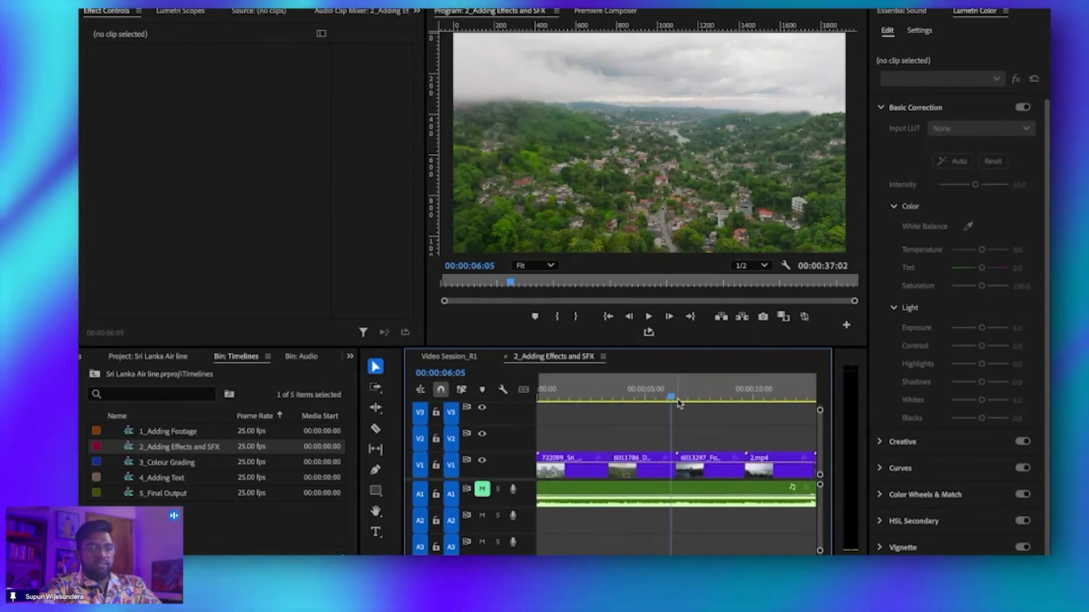
{"action": "left_click", "coordinate": [562, 398]}
{"action": "mouse_move", "coordinate": [561, 398]}
{"action": "left_mouse_down"}
{"action": "mouse_move", "coordinate": [639, 398]}
{"action": "mouse_move", "coordinate": [560, 397]}
{"action": "mouse_move", "coordinate": [657, 386]}
{"action": "mouse_move", "coordinate": [548, 397]}
{"action": "left_mouse_up"}
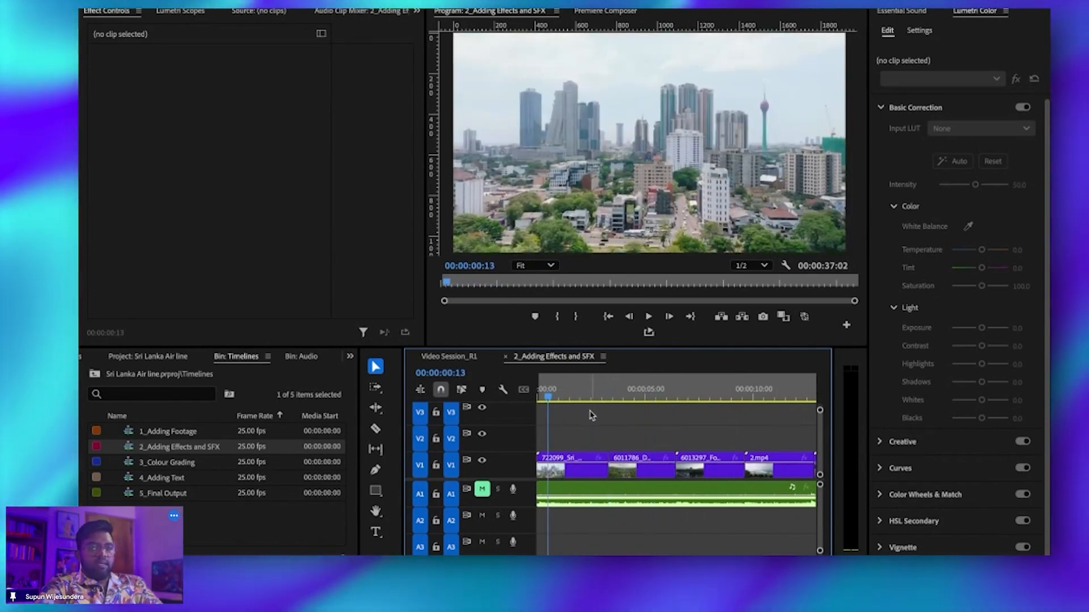
Step: Switch to the presentation and advance it to the Effects and Transitions slide
{"action": "key", "text": "ctrl+Left"}
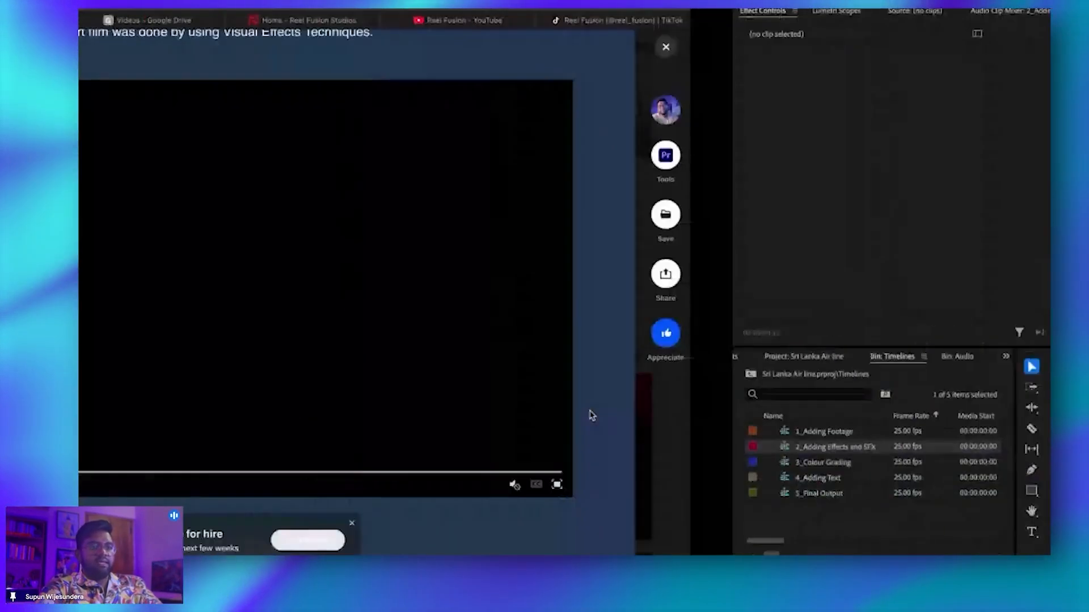
{"action": "key", "text": "ctrl+Right"}
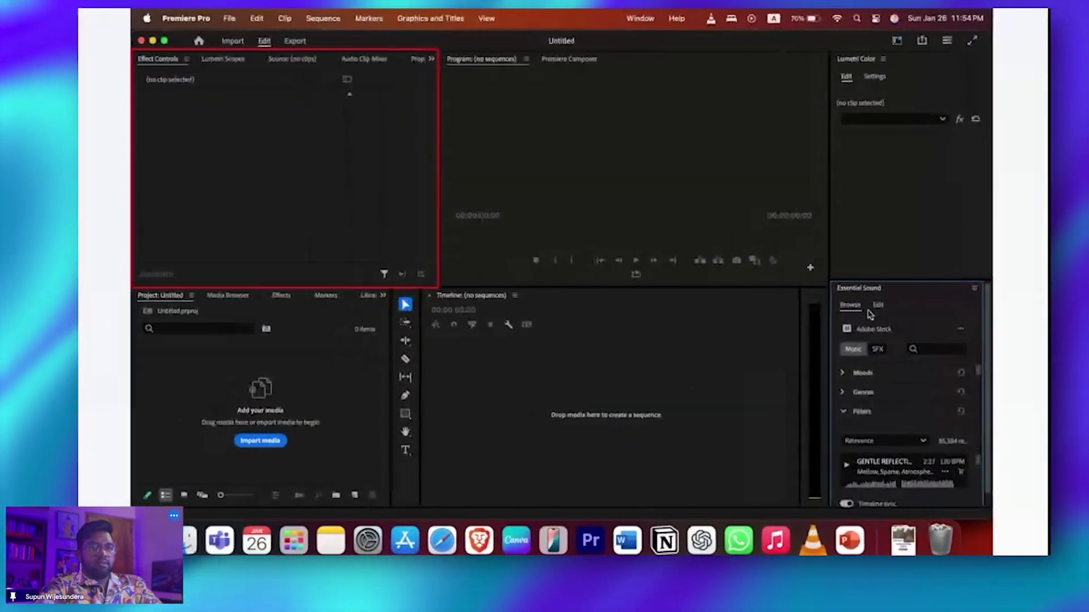
{"action": "left_click", "coordinate": [1015, 282]}
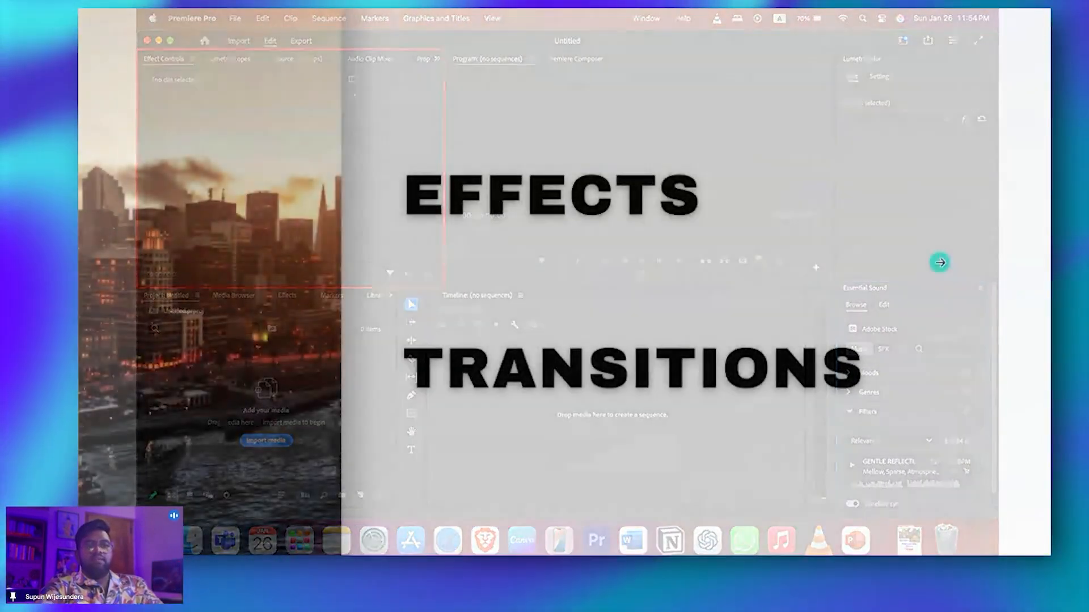
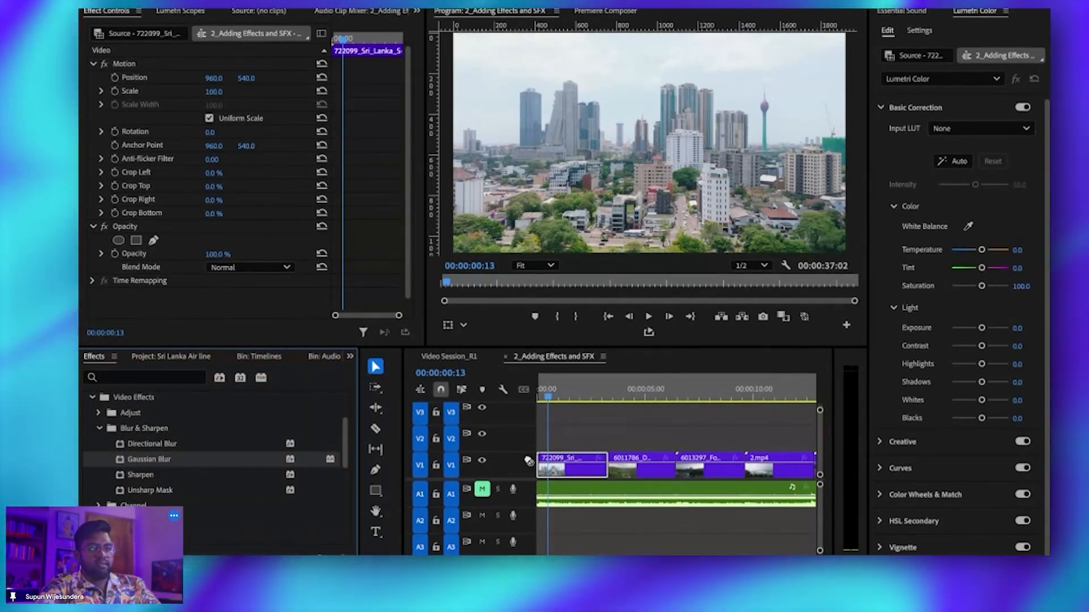
Step: Apply Gaussian Blur to the first clip on V1 and try out its Blurriness, leaving it at 0.0
{"action": "left_click_drag", "start_coordinate": [547, 460], "coordinate": [548, 461]}
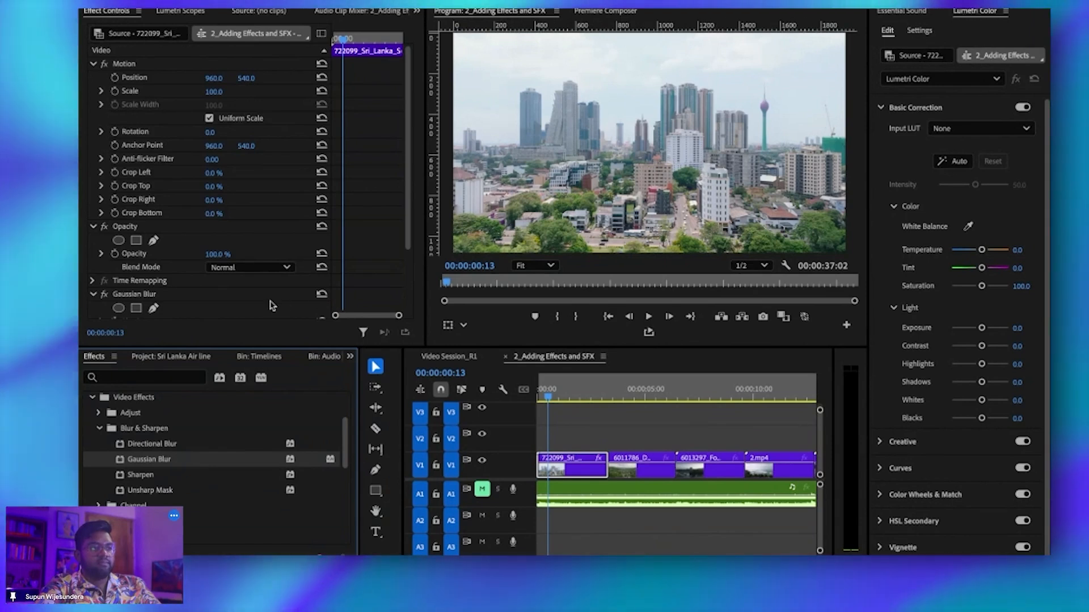
{"action": "scroll", "coordinate": [272, 306], "scroll_direction": "down", "scroll_amount": 3}
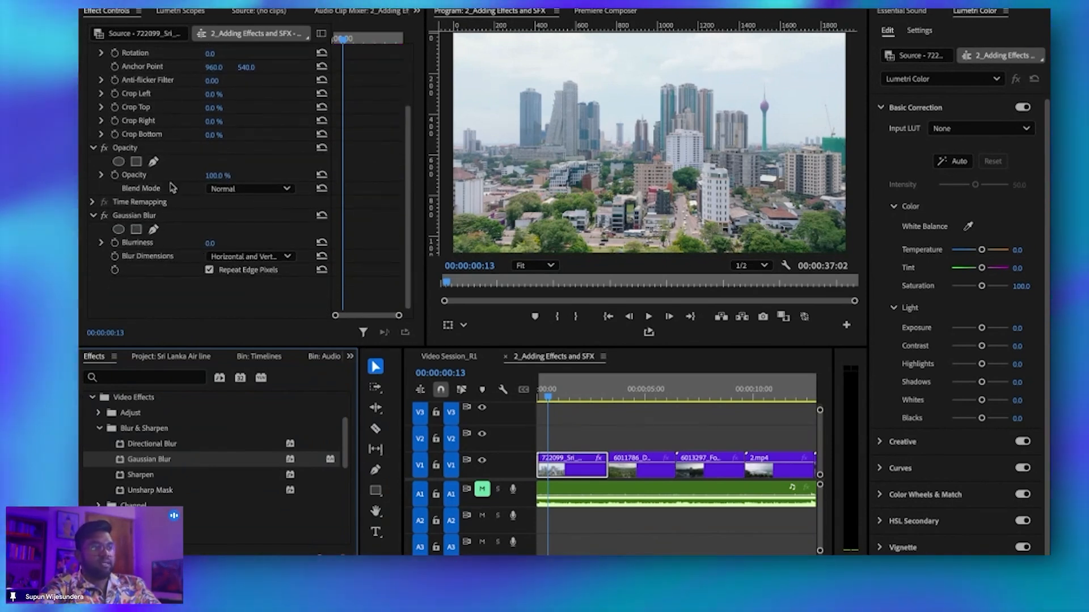
{"action": "mouse_move", "coordinate": [211, 244]}
{"action": "left_mouse_down"}
{"action": "mouse_move", "coordinate": [294, 244]}
{"action": "mouse_move", "coordinate": [212, 243]}
{"action": "mouse_move", "coordinate": [273, 244]}
{"action": "mouse_move", "coordinate": [224, 244]}
{"action": "left_mouse_up"}
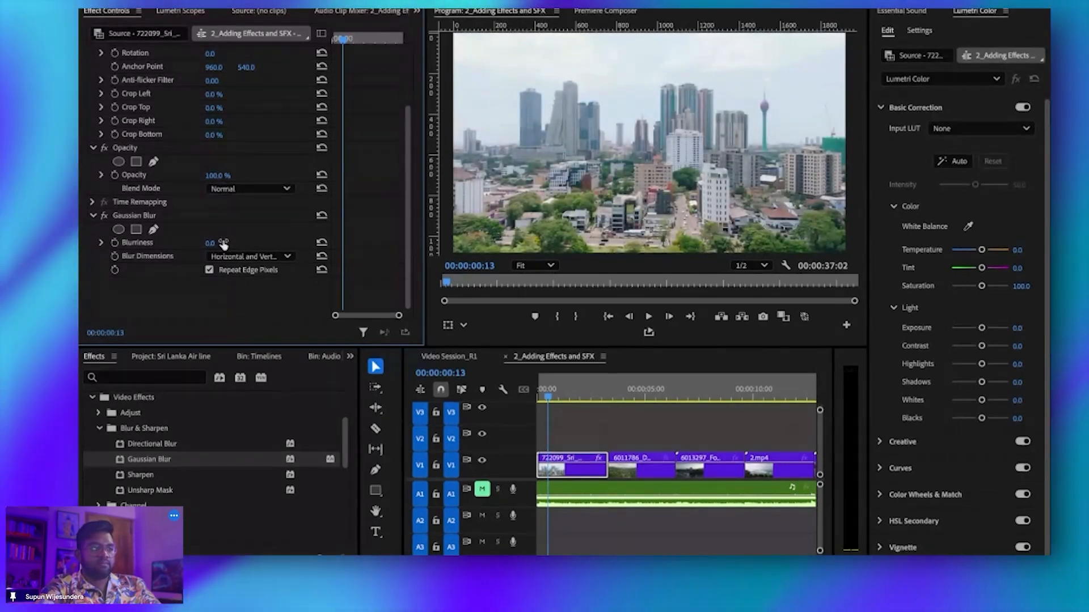
Step: Collapse the Blur & Sharpen and Video Effects folders and expand Video Transitions down to the Dissolve folder
{"action": "scroll", "coordinate": [141, 408], "scroll_direction": "down", "scroll_amount": 1}
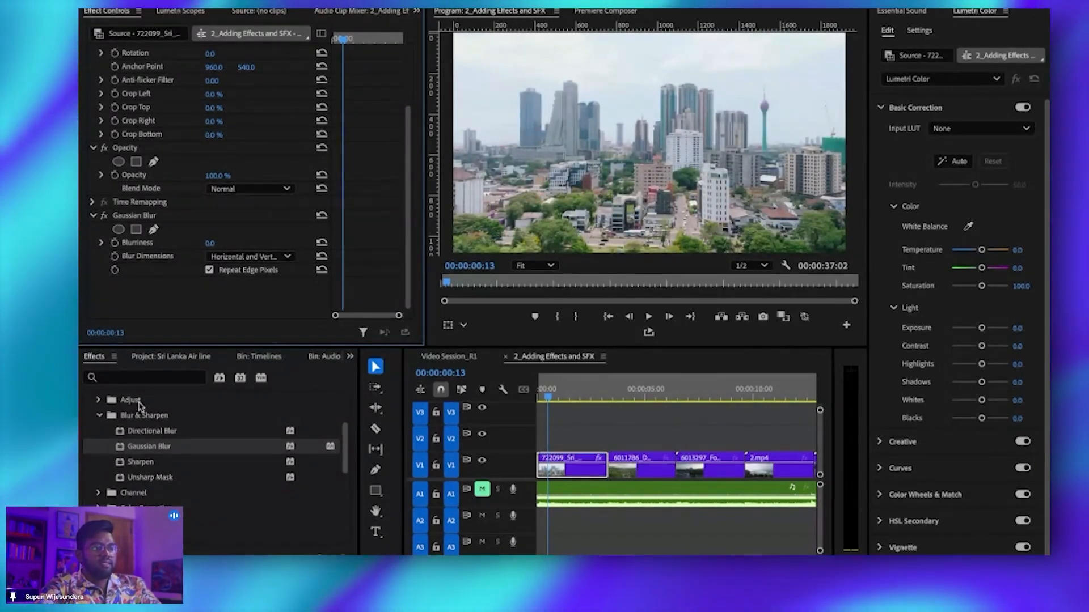
{"action": "left_click", "coordinate": [99, 415]}
{"action": "scroll", "coordinate": [98, 436], "scroll_direction": "up", "scroll_amount": 3}
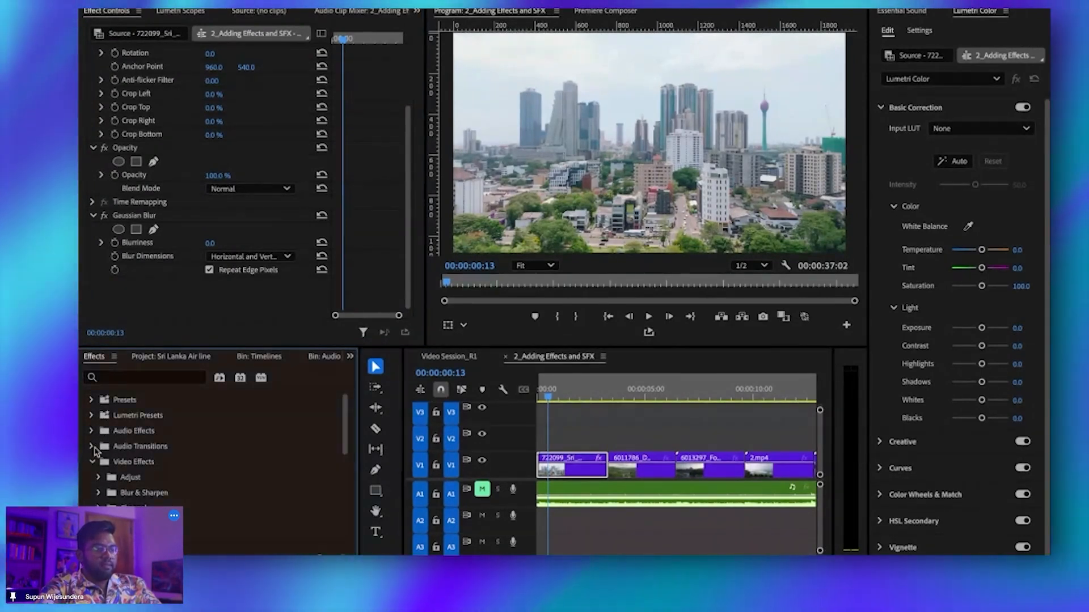
{"action": "left_click", "coordinate": [91, 461]}
{"action": "left_click", "coordinate": [92, 476]}
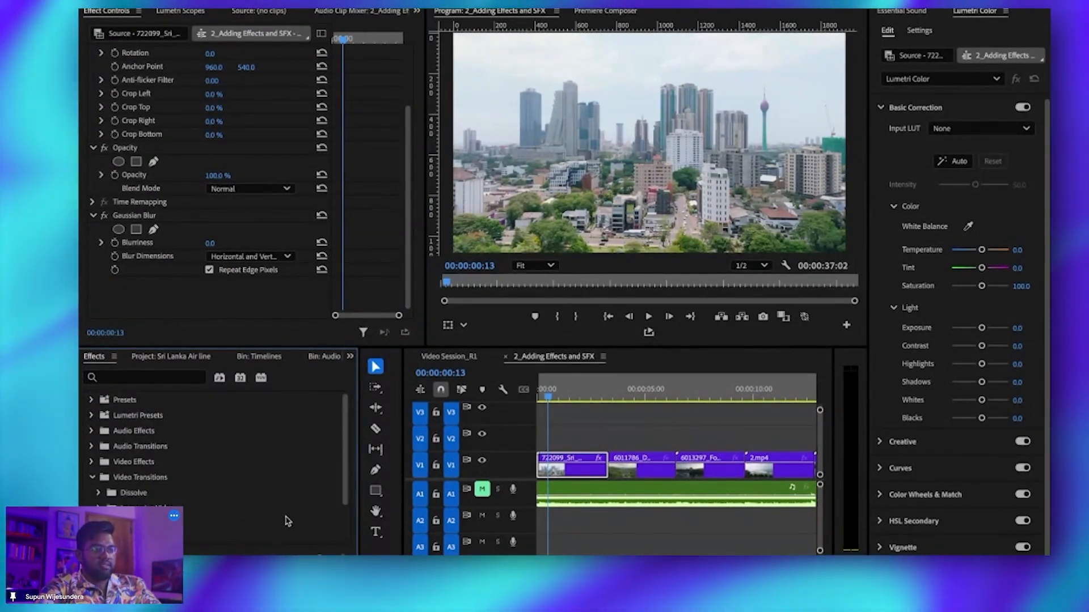
{"action": "scroll", "coordinate": [278, 521], "scroll_direction": "down", "scroll_amount": 3}
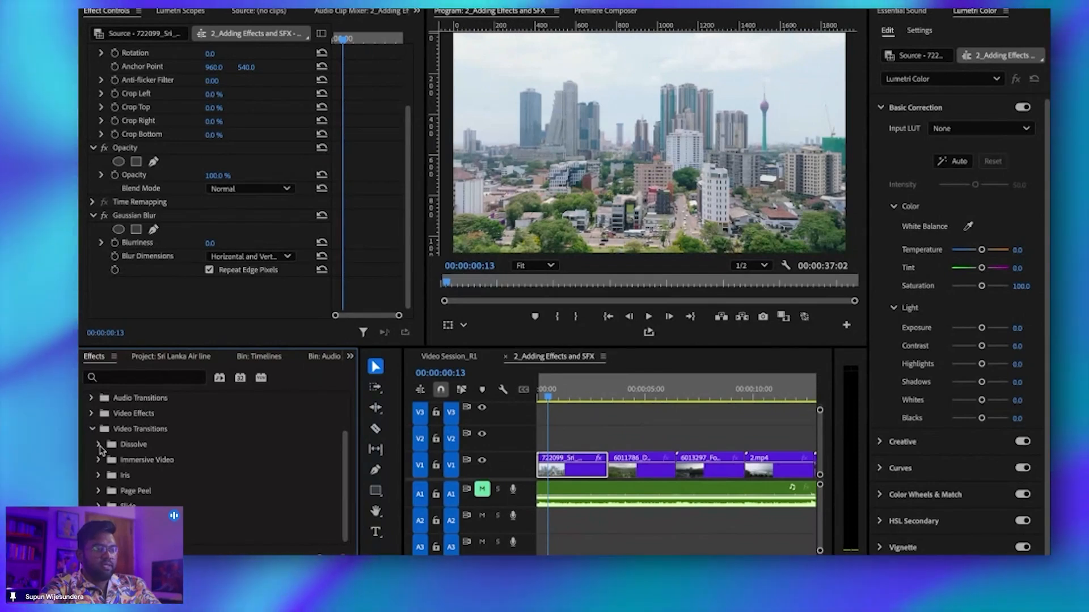
{"action": "left_click", "coordinate": [99, 446]}
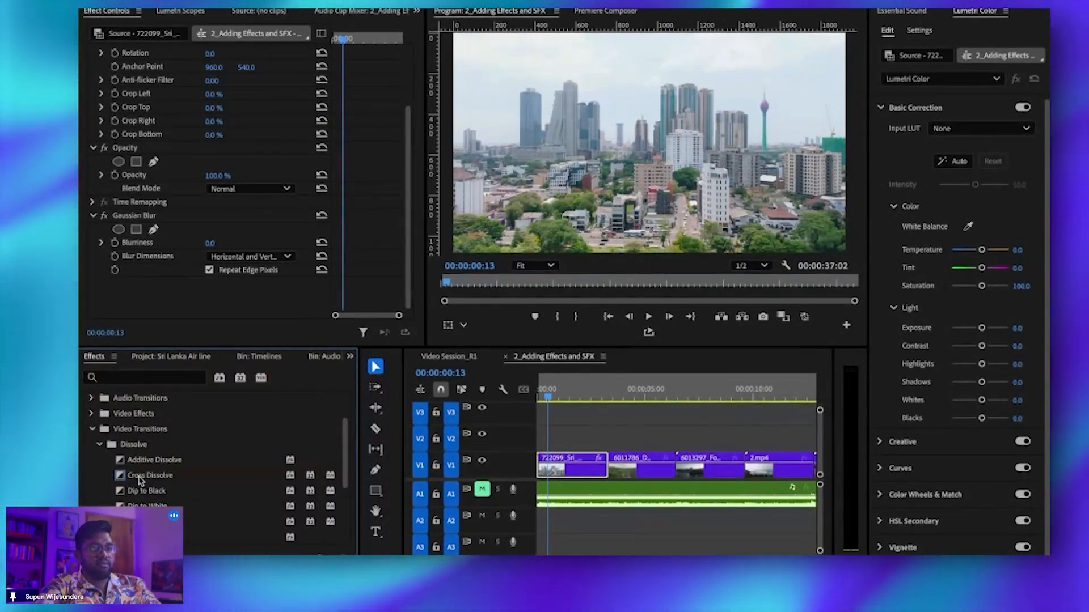
Step: Add a Cross Dissolve at the cut between the first and second clips on V1
{"action": "left_click", "coordinate": [140, 481]}
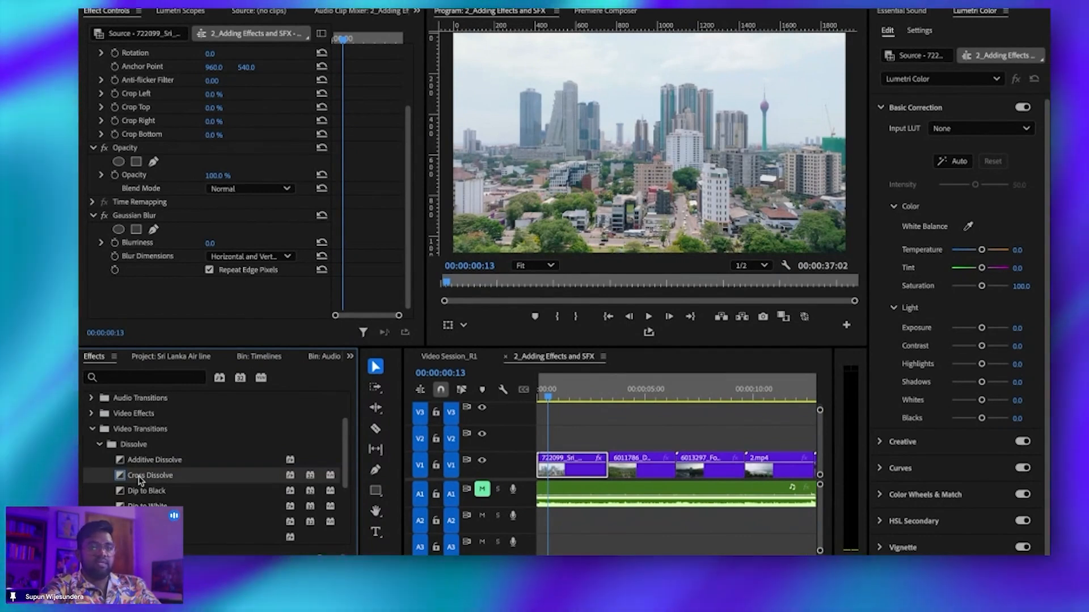
{"action": "left_click_drag", "start_coordinate": [140, 480], "coordinate": [561, 472]}
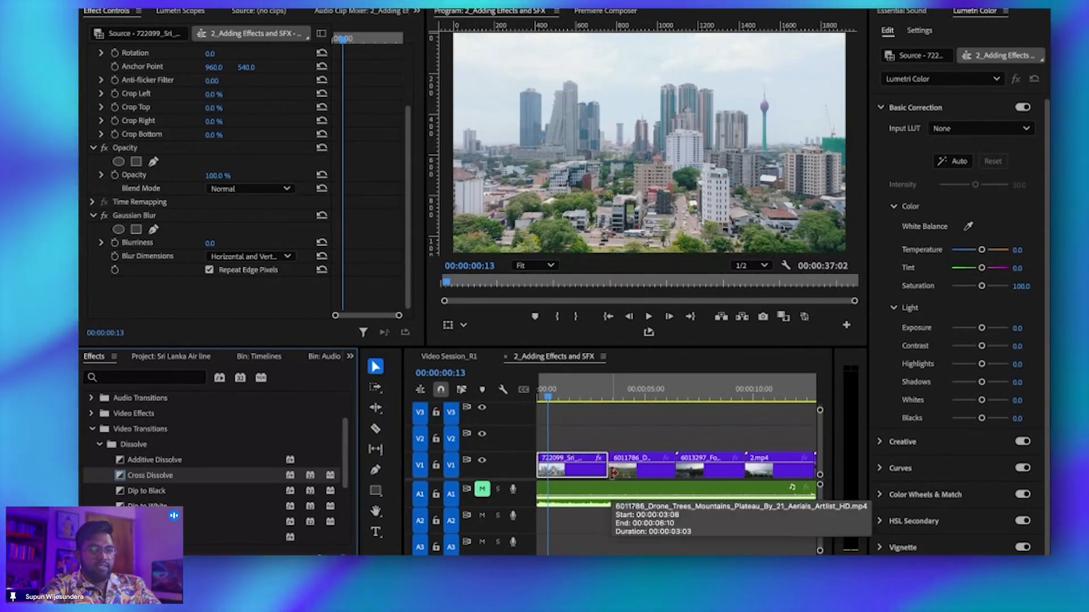
{"action": "scroll", "coordinate": [617, 472], "scroll_direction": "up", "scroll_amount": 3}
{"action": "scroll", "coordinate": [616, 471], "scroll_direction": "up", "scroll_amount": 2}
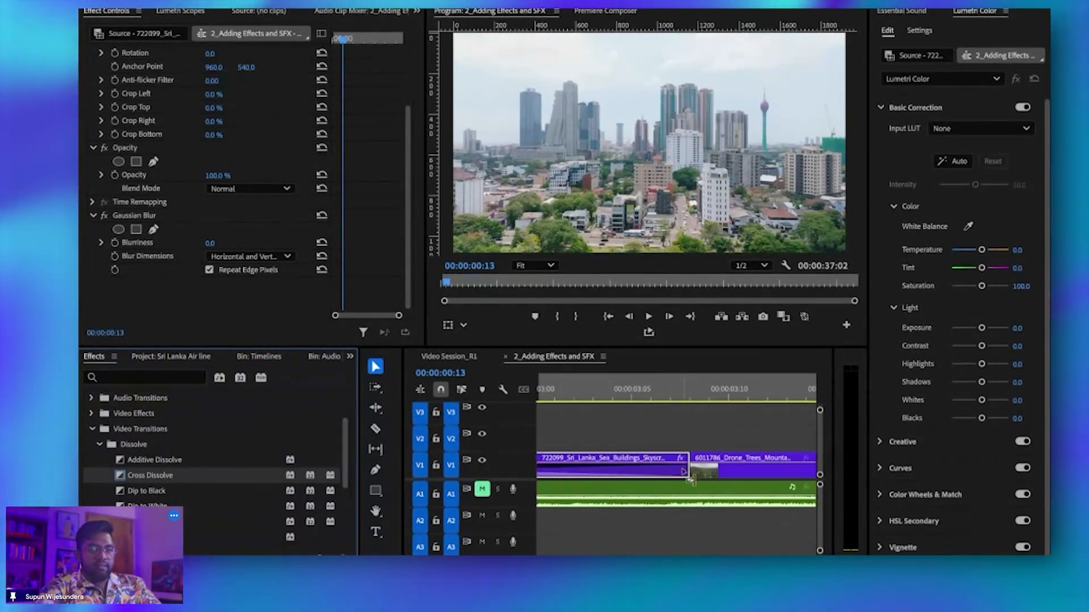
{"action": "scroll", "coordinate": [692, 483], "scroll_direction": "down", "scroll_amount": 1}
{"action": "scroll", "coordinate": [691, 483], "scroll_direction": "down", "scroll_amount": 3}
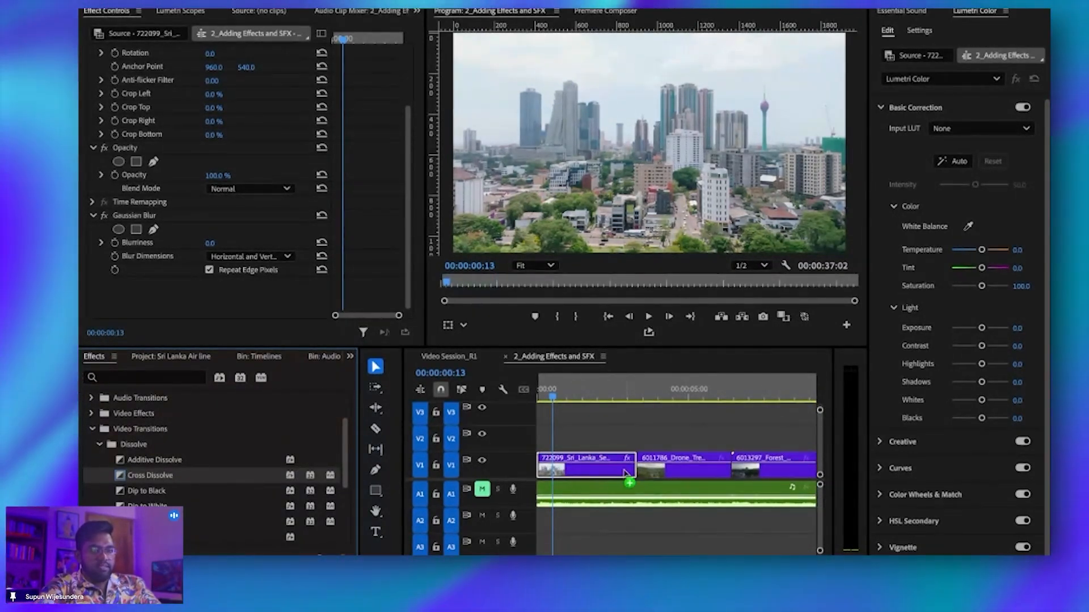
{"action": "left_click_drag", "start_coordinate": [645, 476], "coordinate": [644, 475]}
Step: Play the sequence from 00:00:02:10 across the Cross Dissolve between the first two clips, and replay it
{"action": "left_click", "coordinate": [610, 394]}
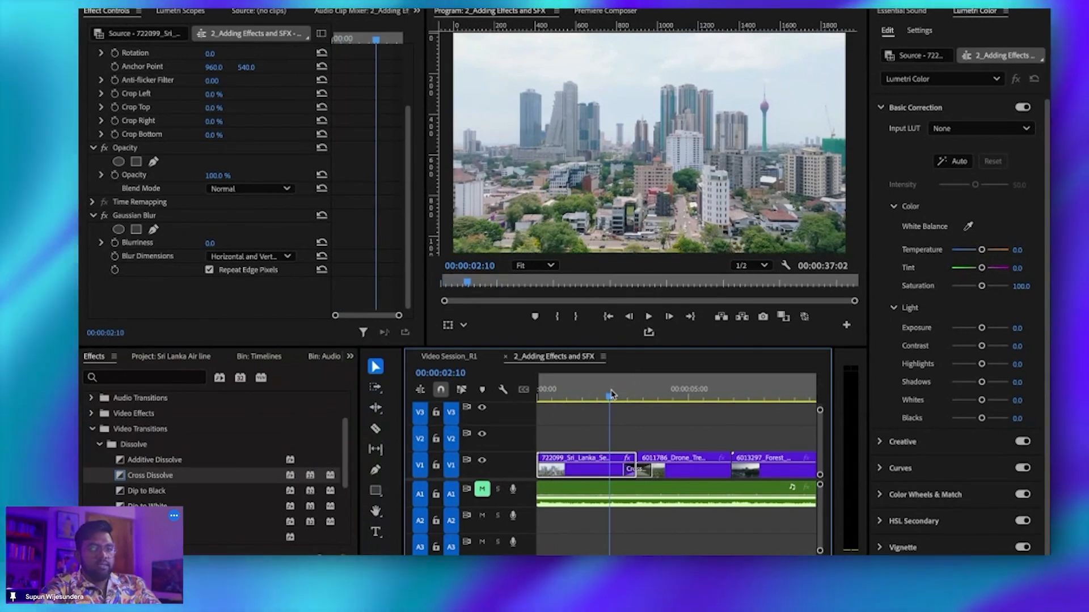
{"action": "left_click", "coordinate": [720, 391]}
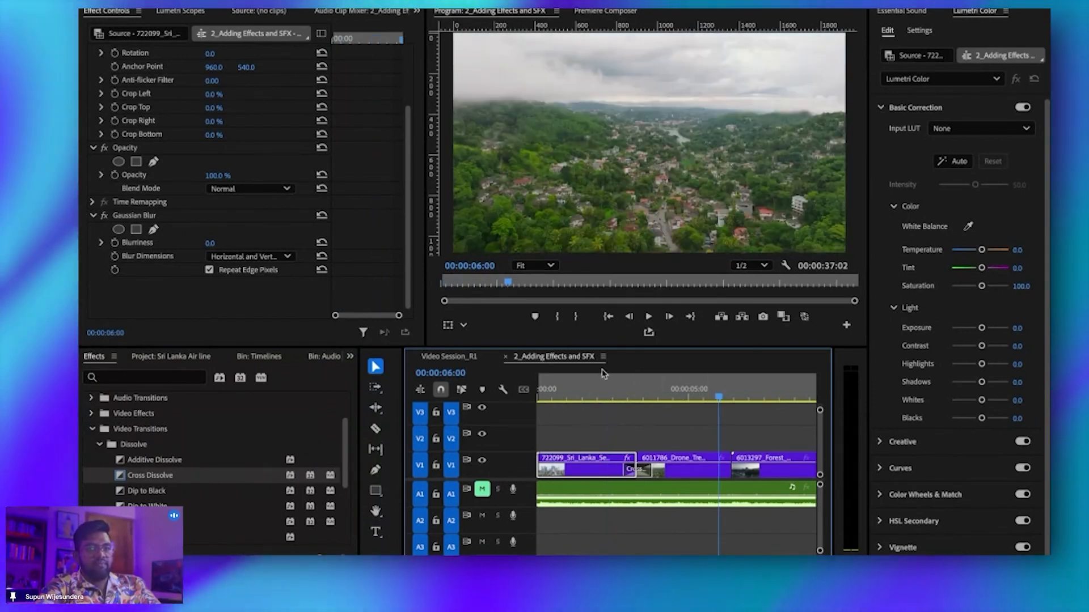
{"action": "key", "text": "space"}
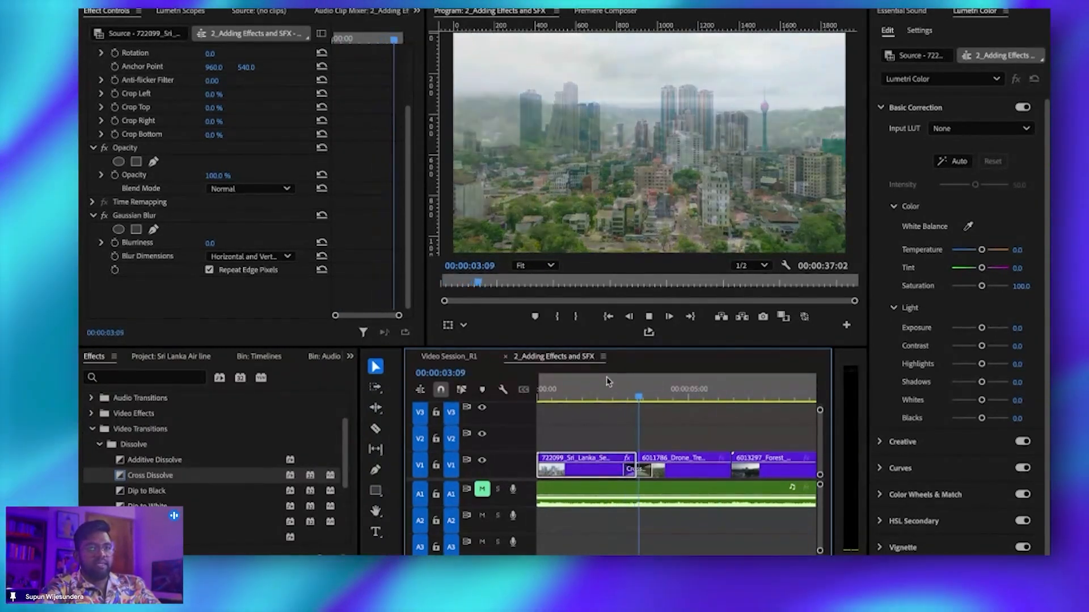
{"action": "left_click", "coordinate": [606, 382]}
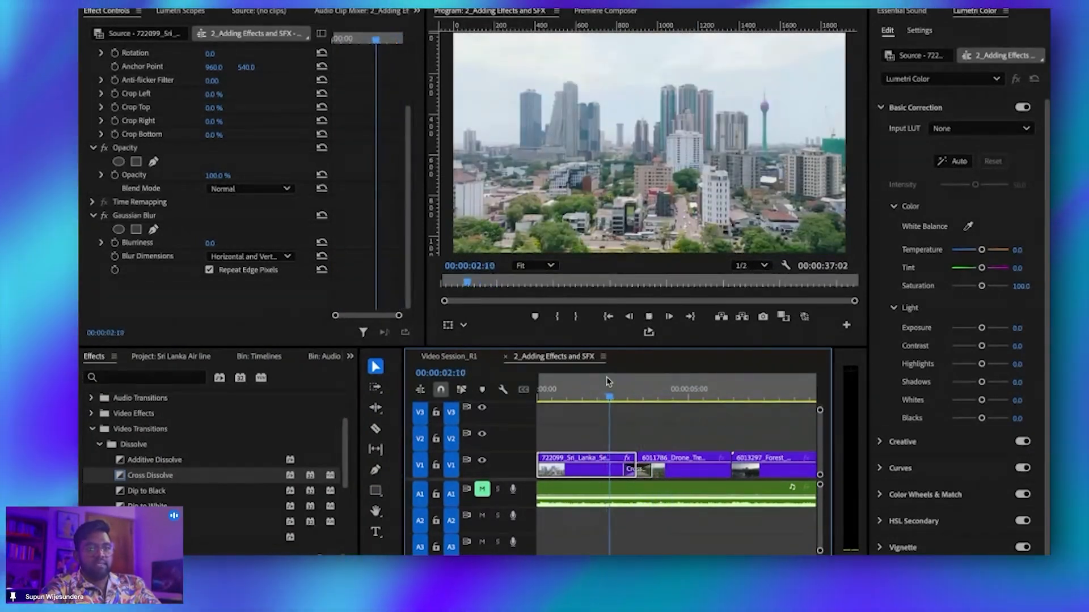
{"action": "key", "text": "space"}
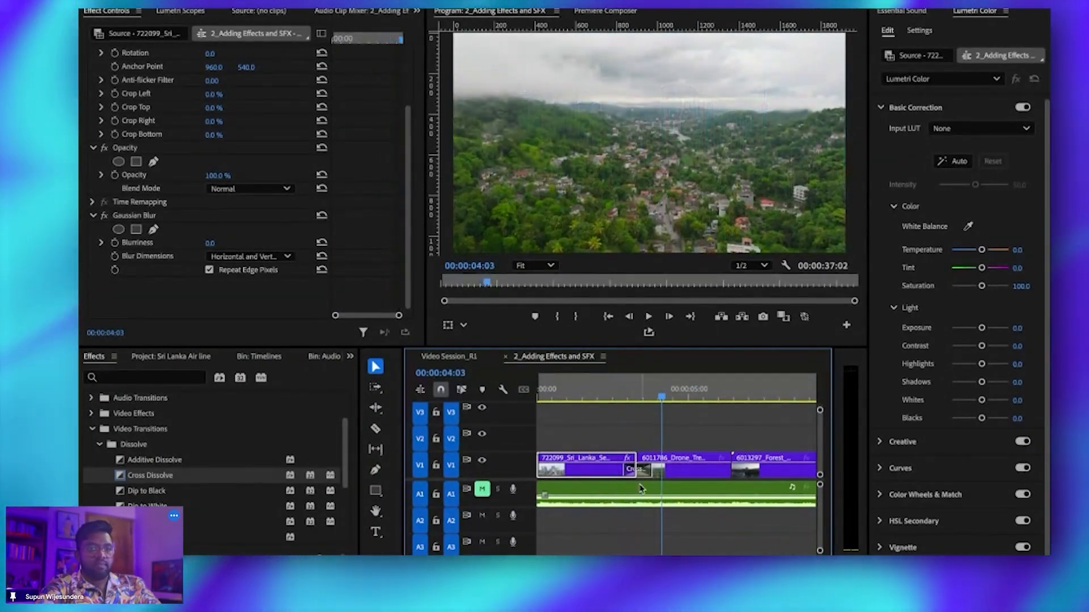
Step: Delete the Cross Dissolve between the first two clips and play across the plain cut
{"action": "left_click", "coordinate": [641, 471]}
{"action": "key", "text": "Delete"}
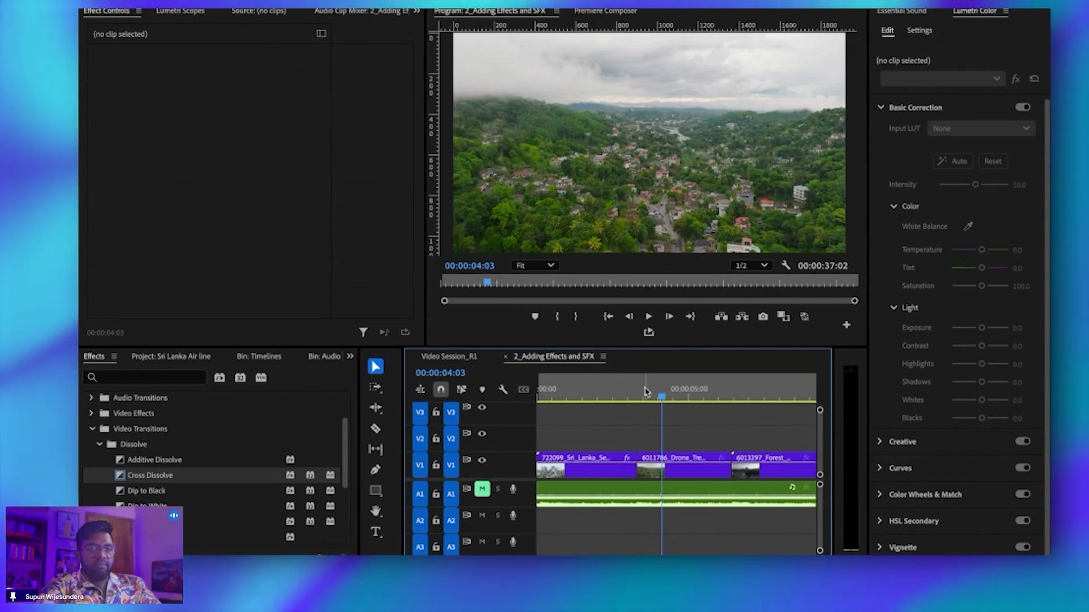
{"action": "left_click", "coordinate": [605, 384]}
{"action": "key", "text": "space"}
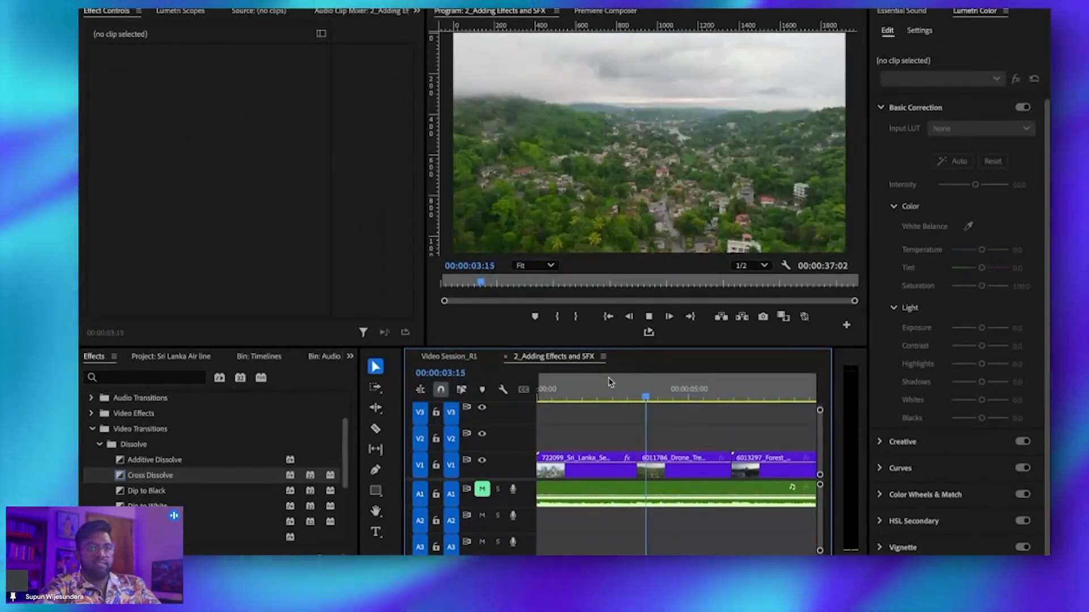
{"action": "key", "text": "space"}
Step: Add Dip to Black at the cut between the first two clips and play it from 00:00:02:09
{"action": "left_click", "coordinate": [609, 383]}
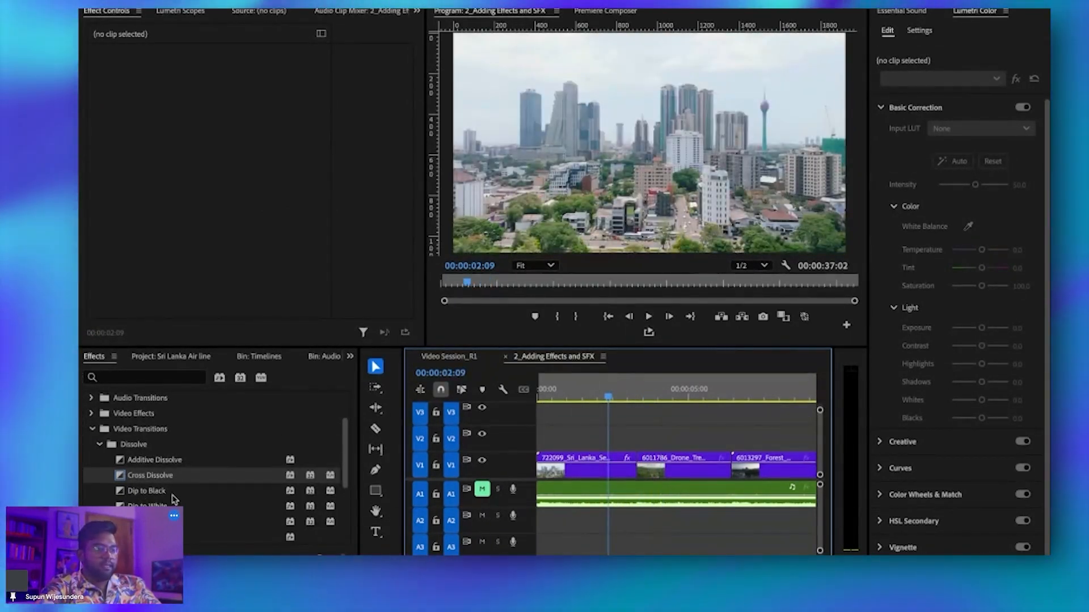
{"action": "left_click", "coordinate": [146, 493]}
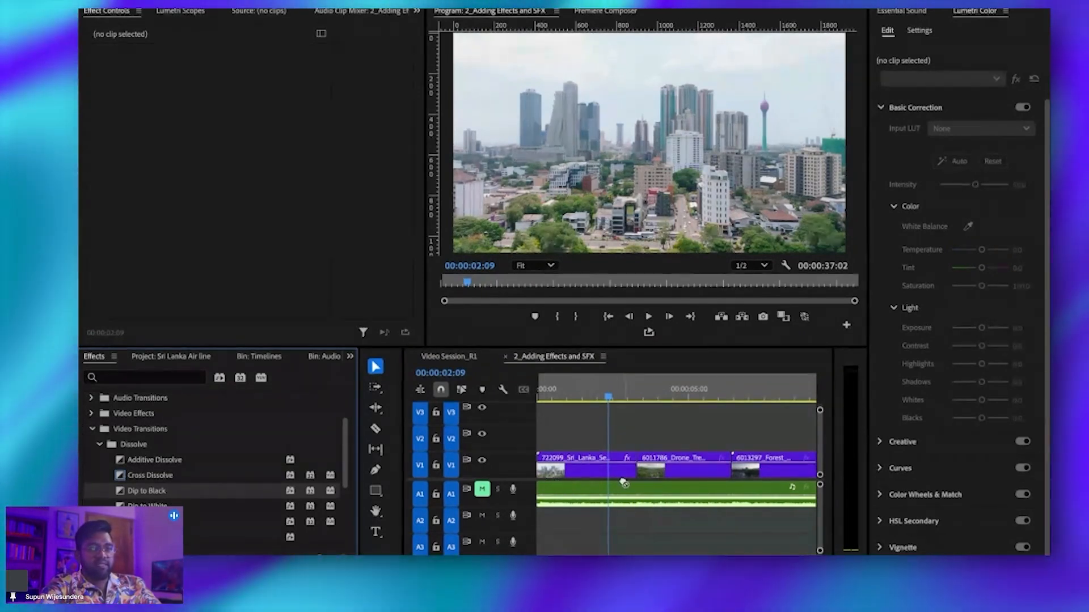
{"action": "key", "text": "space"}
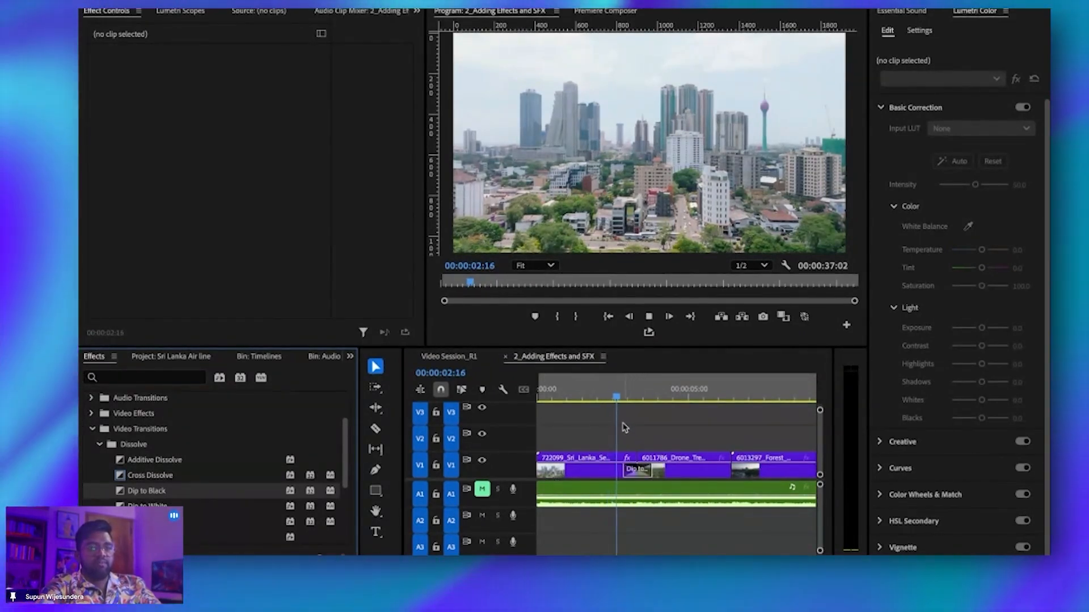
{"action": "key", "text": "space"}
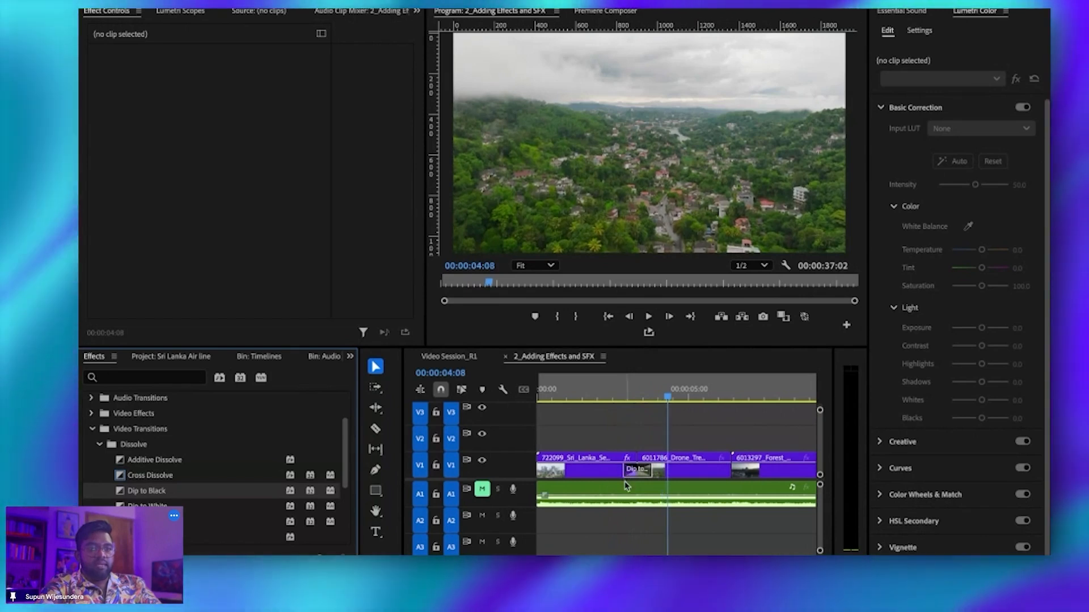
Step: Delete the Dip to Black transition between the first two clips
{"action": "left_click", "coordinate": [628, 475]}
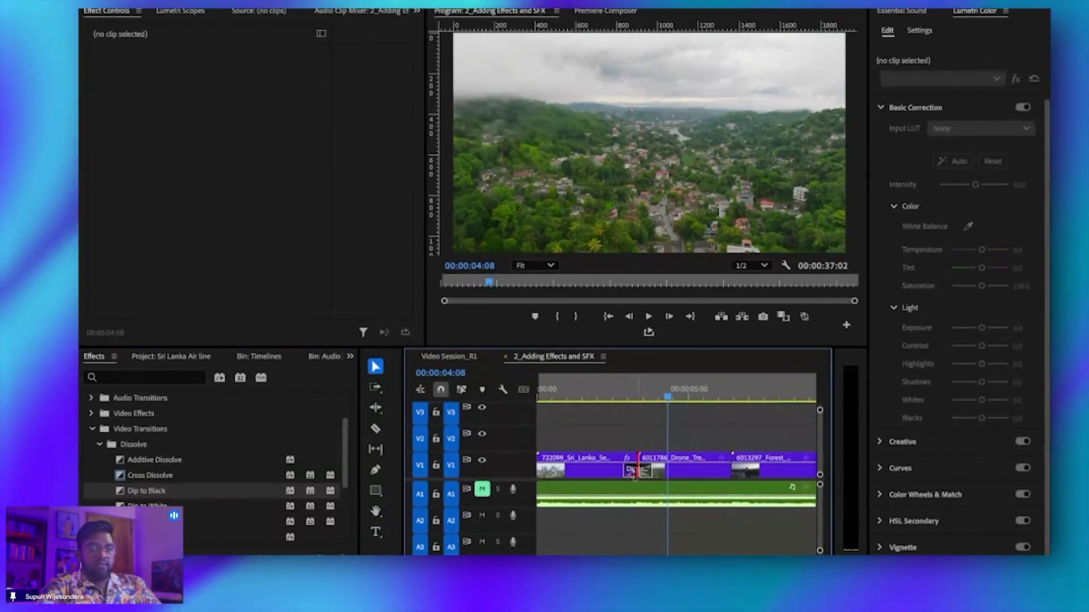
{"action": "left_click", "coordinate": [631, 471]}
{"action": "key", "text": "Delete"}
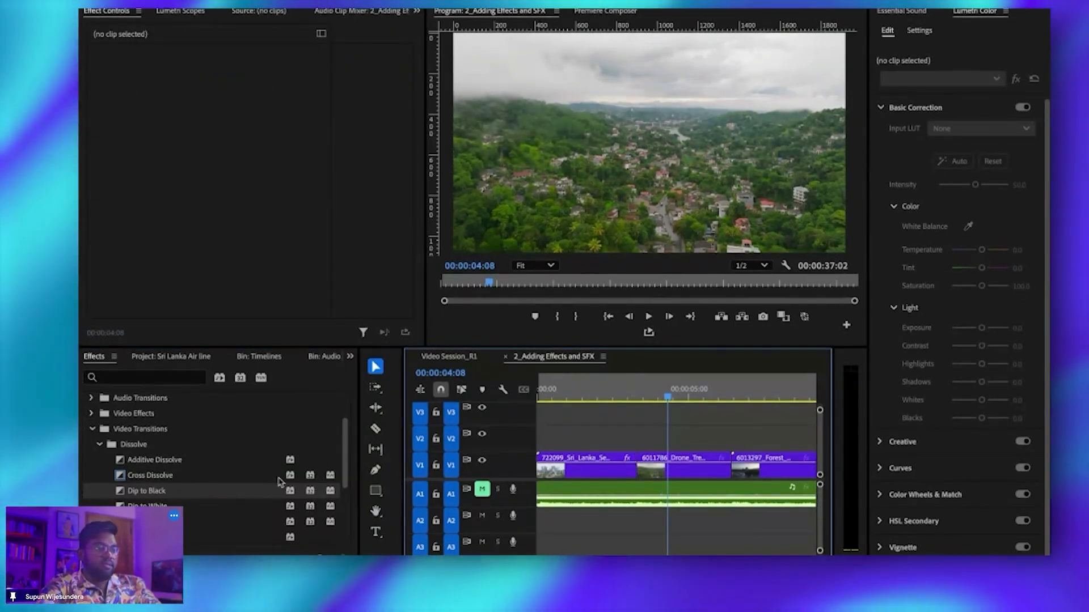
Step: Apply the VR Chroma Leaks immersive video transition at the cut between the first two clips
{"action": "scroll", "coordinate": [278, 482], "scroll_direction": "down", "scroll_amount": 3}
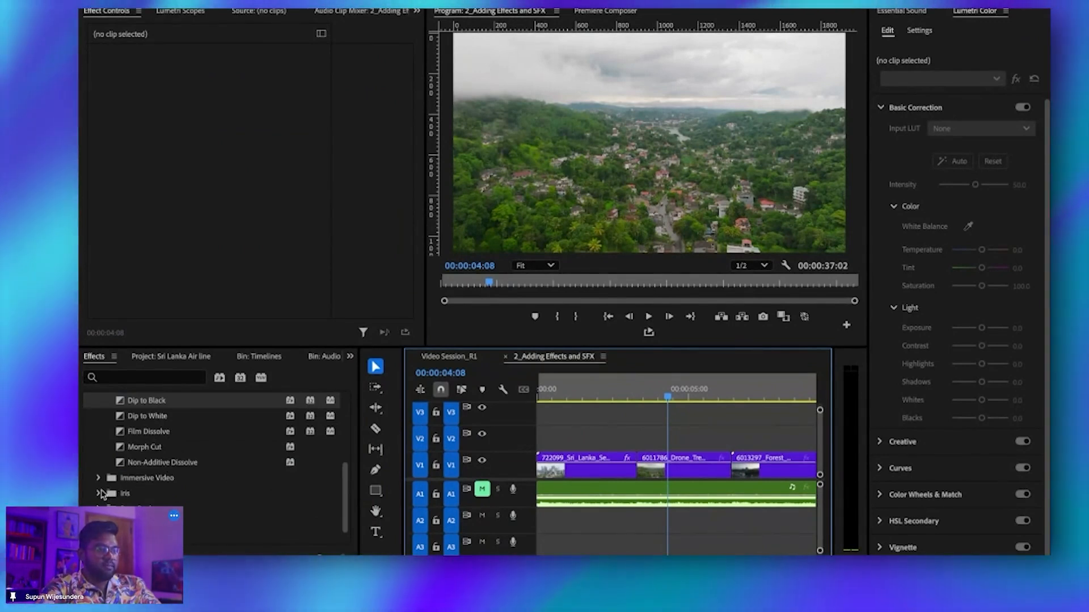
{"action": "left_click", "coordinate": [100, 485]}
{"action": "scroll", "coordinate": [193, 499], "scroll_direction": "down", "scroll_amount": 1}
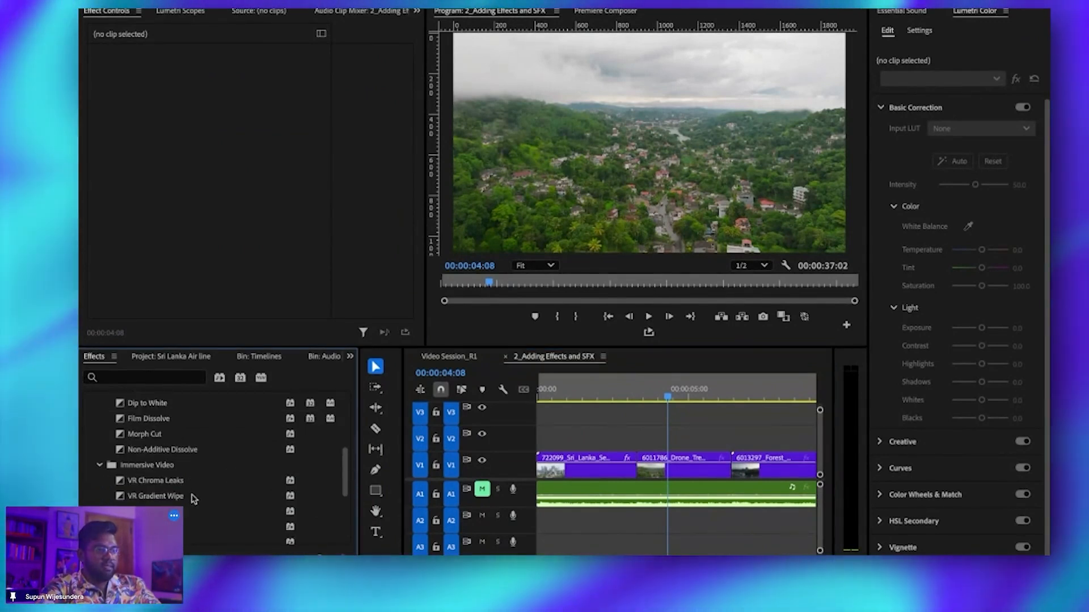
{"action": "left_click", "coordinate": [163, 482]}
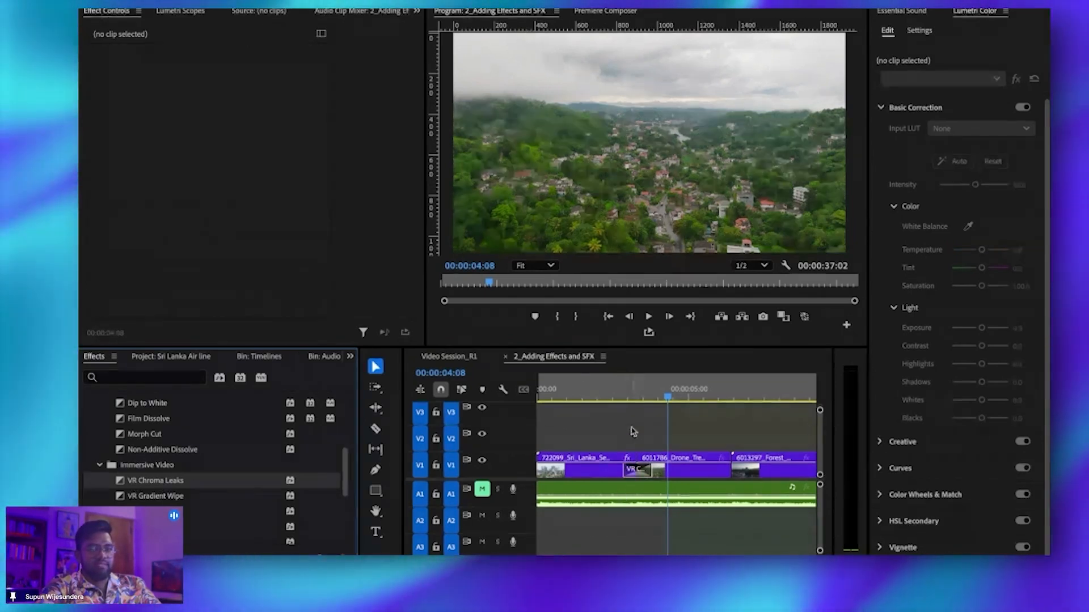
Step: Play the sequence across the VR Chroma Leaks transition from about 00:00:02:14, replay it, and remove the transition
{"action": "left_click", "coordinate": [613, 399]}
{"action": "key", "text": "space"}
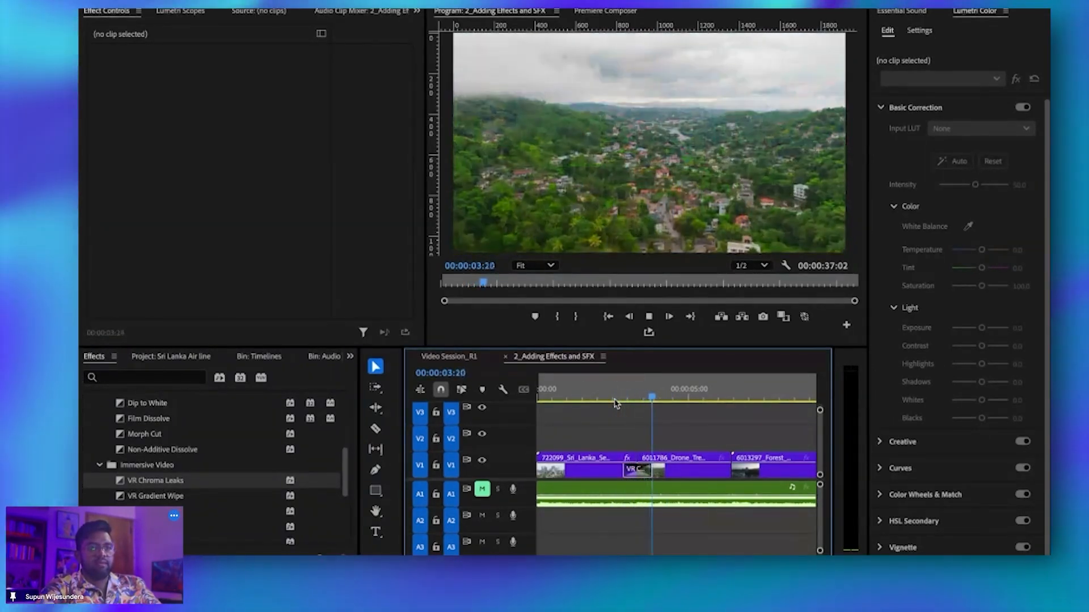
{"action": "key", "text": "space"}
{"action": "left_click", "coordinate": [614, 401]}
{"action": "key", "text": "space"}
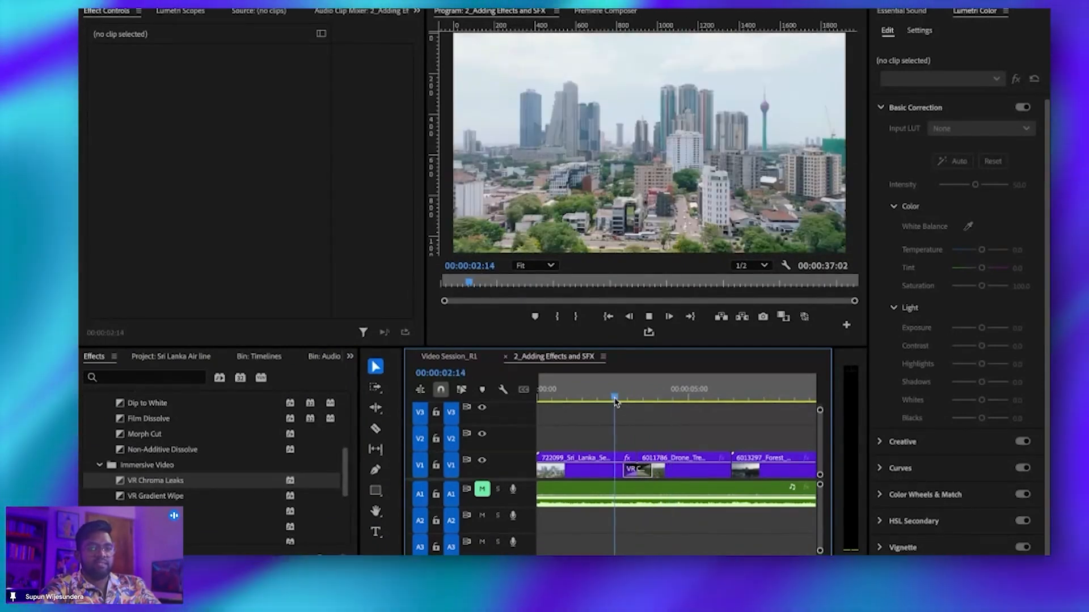
{"action": "key", "text": "space"}
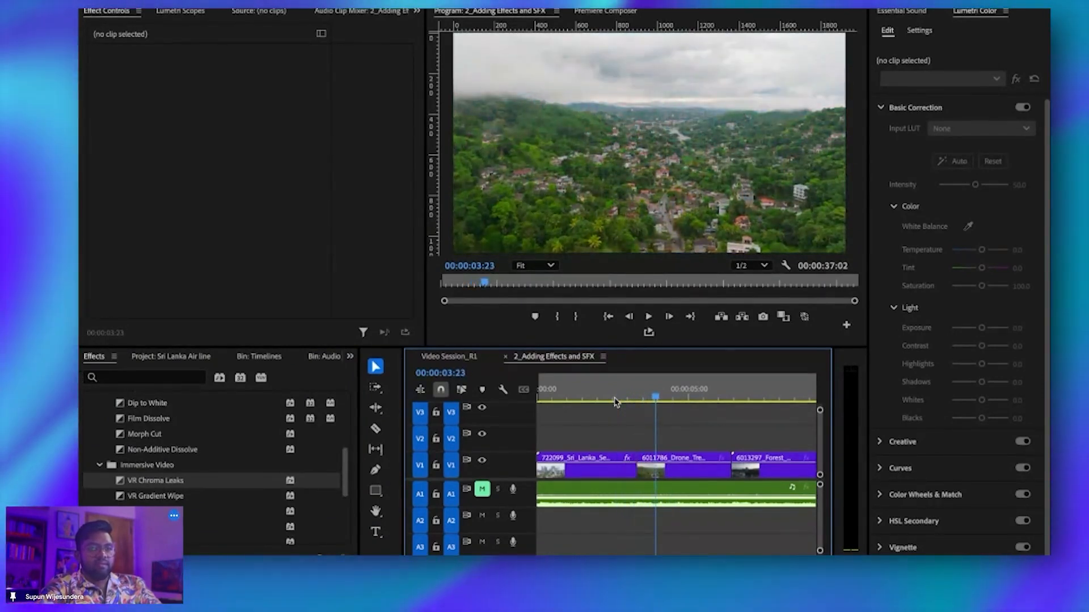
Step: Try VR Light Leaks at the cut between the first two clips, playing across it twice from about 00:00:02:14
{"action": "scroll", "coordinate": [153, 488], "scroll_direction": "down", "scroll_amount": 2}
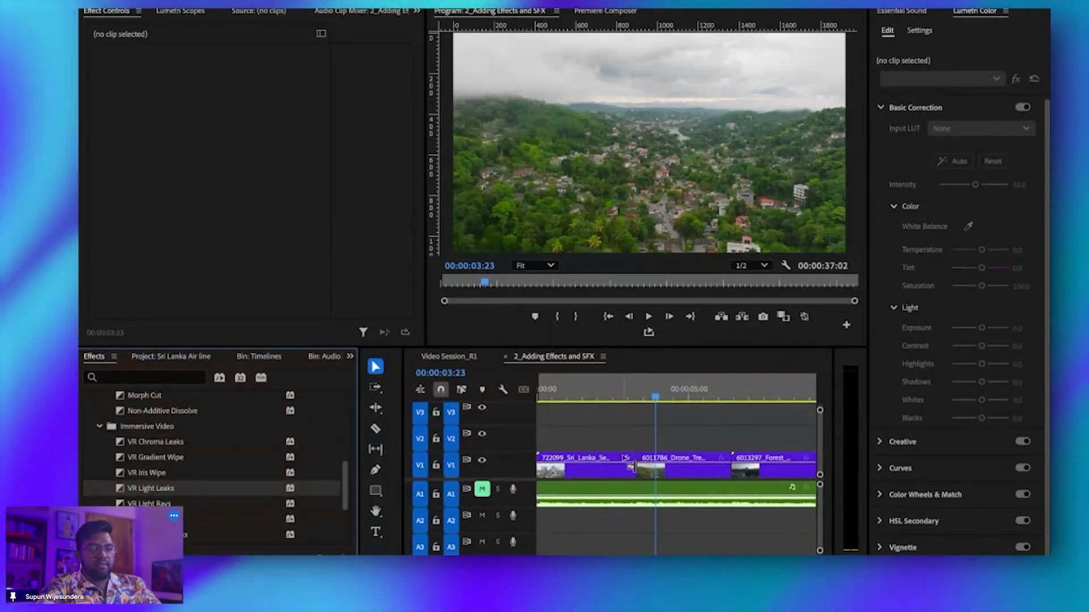
{"action": "left_click", "coordinate": [616, 384]}
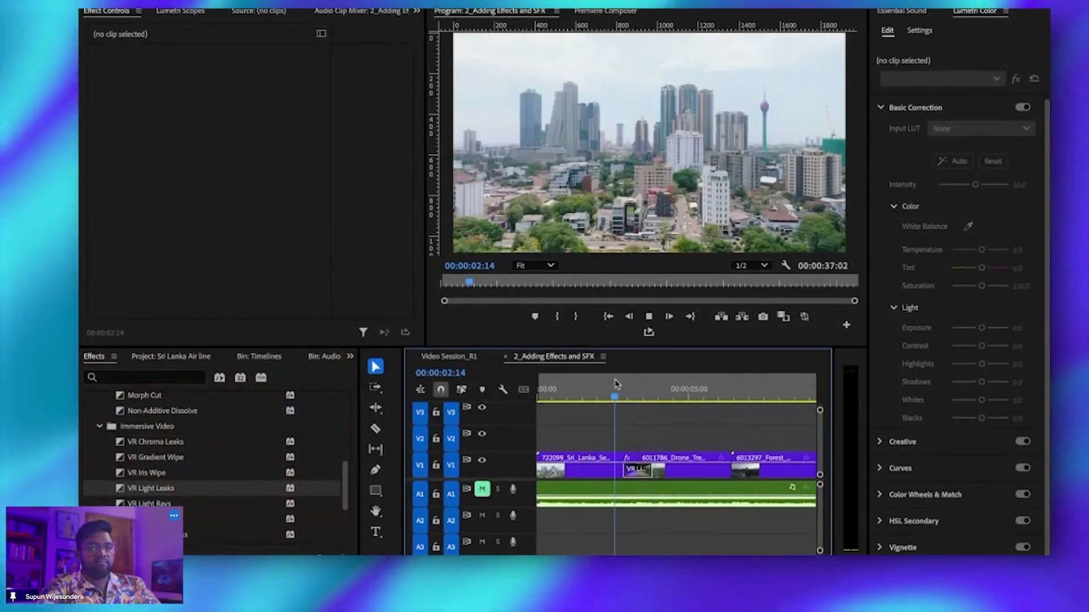
{"action": "key", "text": "space"}
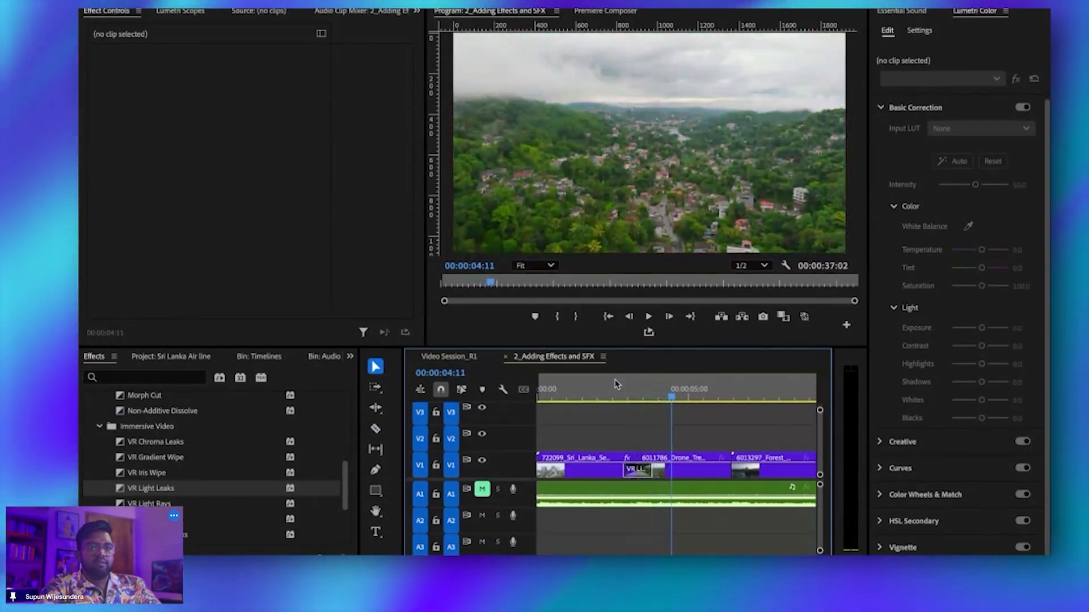
{"action": "left_click", "coordinate": [616, 385]}
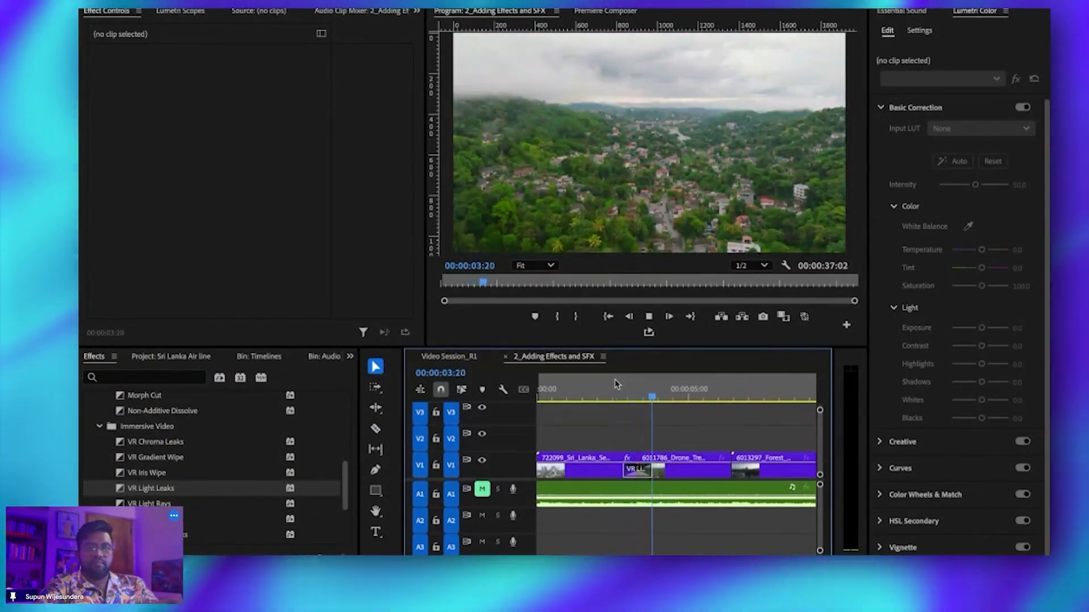
{"action": "key", "text": "space"}
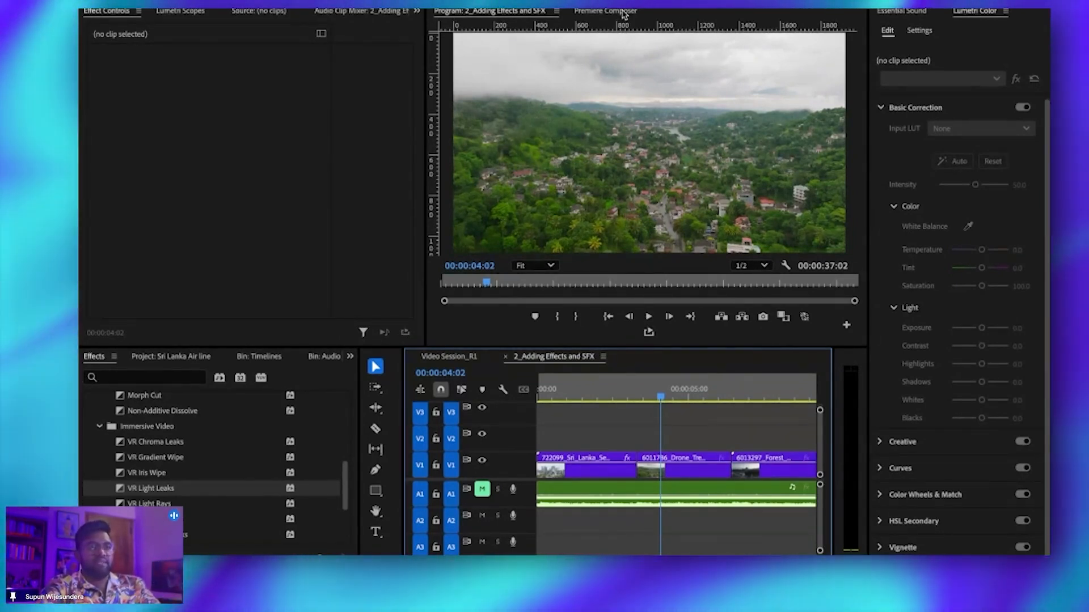
Step: Browse the Starter Pack in Premiere Composer down to its transition presets
{"action": "left_click", "coordinate": [592, 11]}
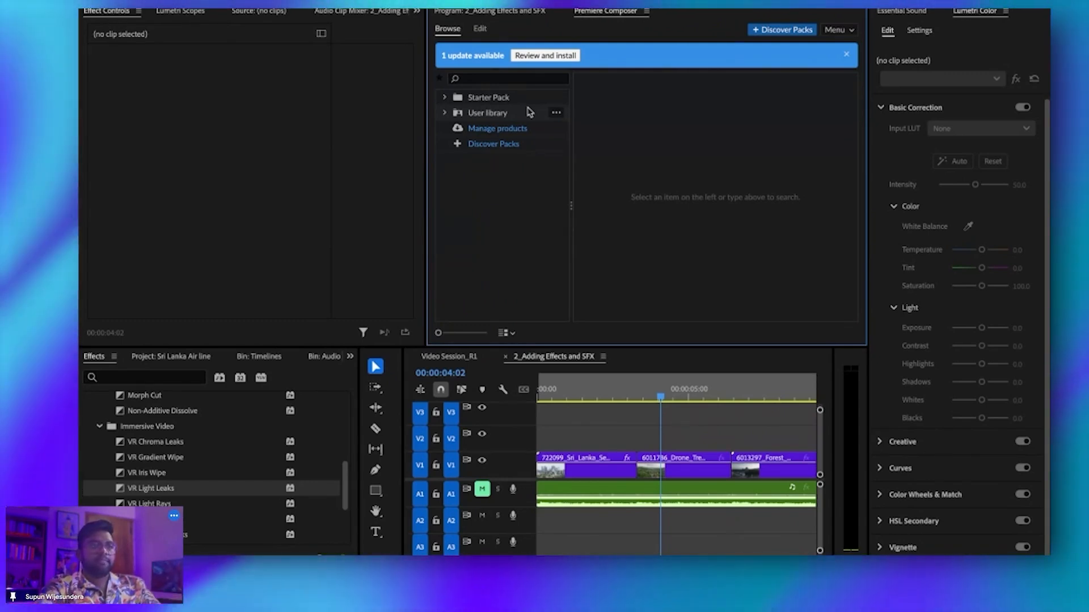
{"action": "left_click", "coordinate": [473, 101]}
{"action": "scroll", "coordinate": [729, 209], "scroll_direction": "down", "scroll_amount": 2}
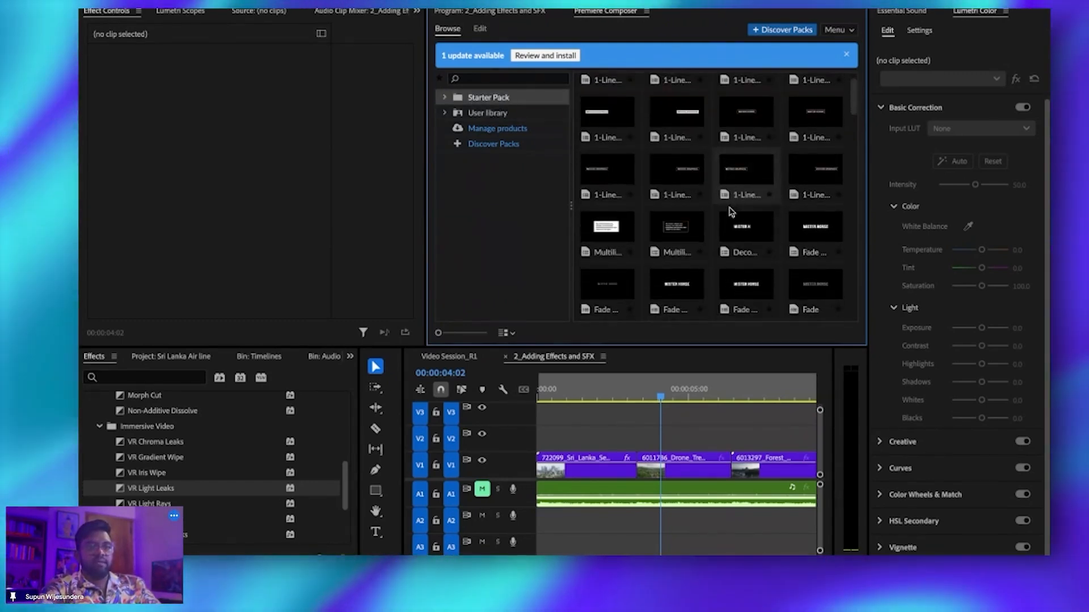
{"action": "scroll", "coordinate": [729, 211], "scroll_direction": "down", "scroll_amount": 3}
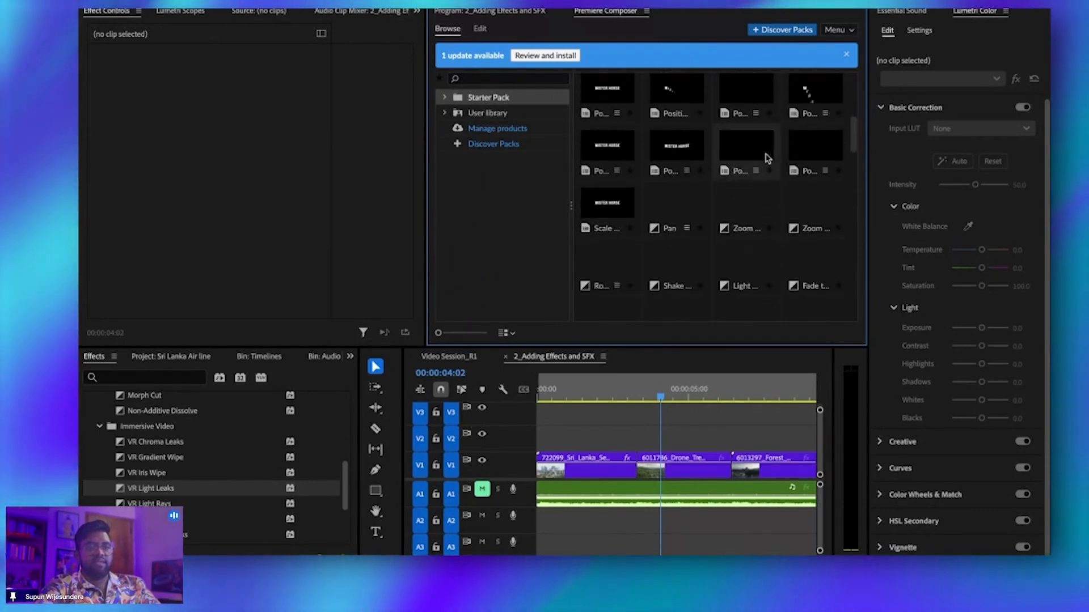
{"action": "scroll", "coordinate": [760, 170], "scroll_direction": "down", "scroll_amount": 3}
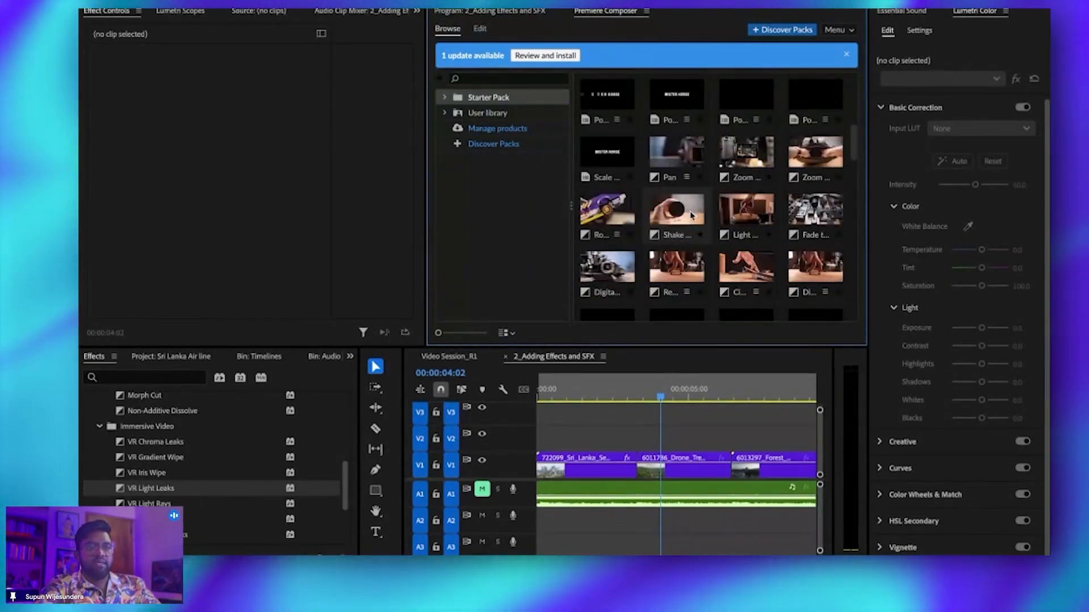
{"action": "scroll", "coordinate": [690, 216], "scroll_direction": "up", "scroll_amount": 1}
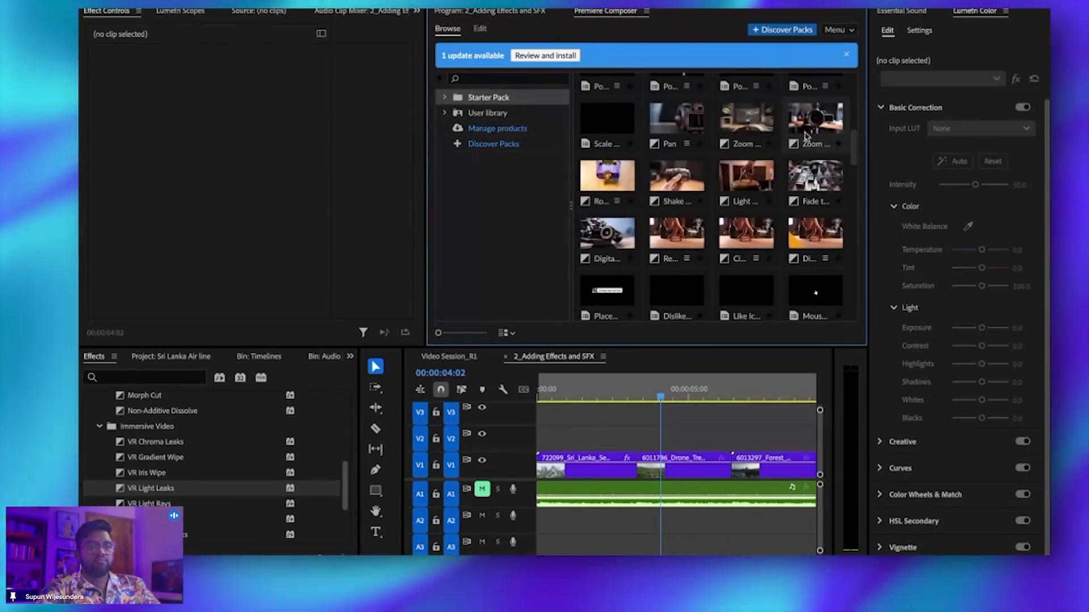
Step: Add the second Zoom transition from the Starter Pack, with sound, at the 00:00:03:08 cut between the first two clips
{"action": "mouse_move", "coordinate": [646, 396]}
{"action": "left_mouse_down"}
{"action": "mouse_move", "coordinate": [628, 396]}
{"action": "mouse_move", "coordinate": [647, 398]}
{"action": "left_mouse_up"}
{"action": "left_click", "coordinate": [605, 10]}
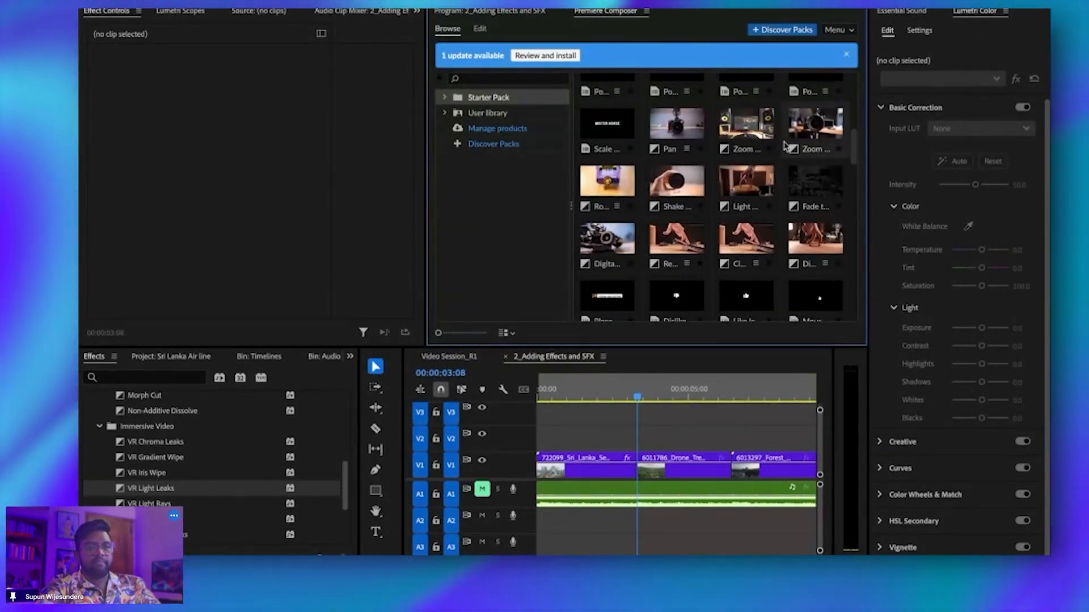
{"action": "left_click", "coordinate": [801, 135]}
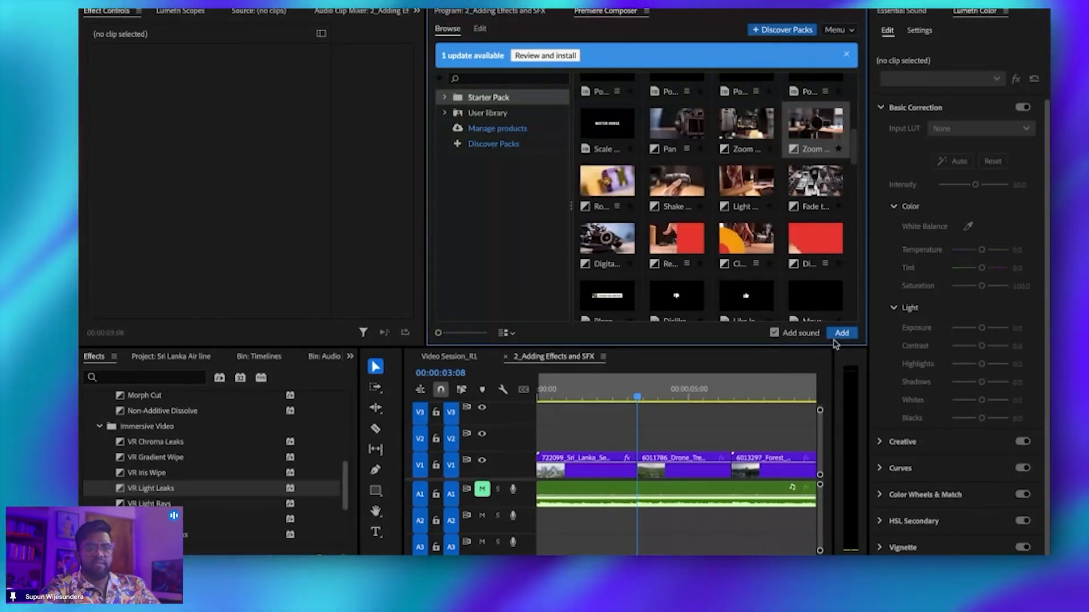
{"action": "left_click", "coordinate": [839, 334]}
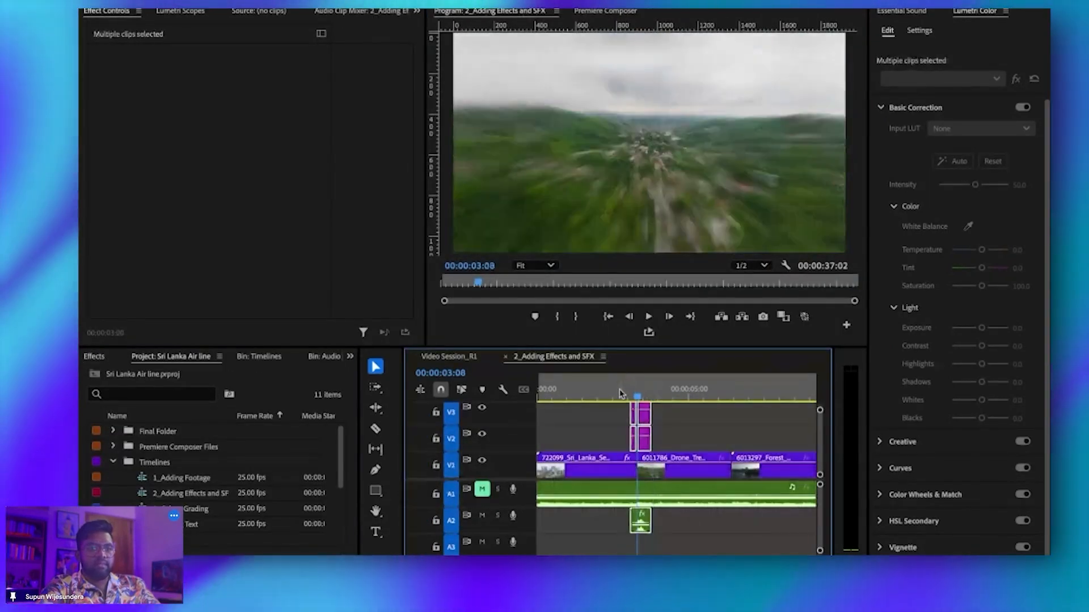
Step: Play across the Zoom transition twice from shortly before the cut, and undo its insertion
{"action": "left_click", "coordinate": [619, 395]}
{"action": "key", "text": "space"}
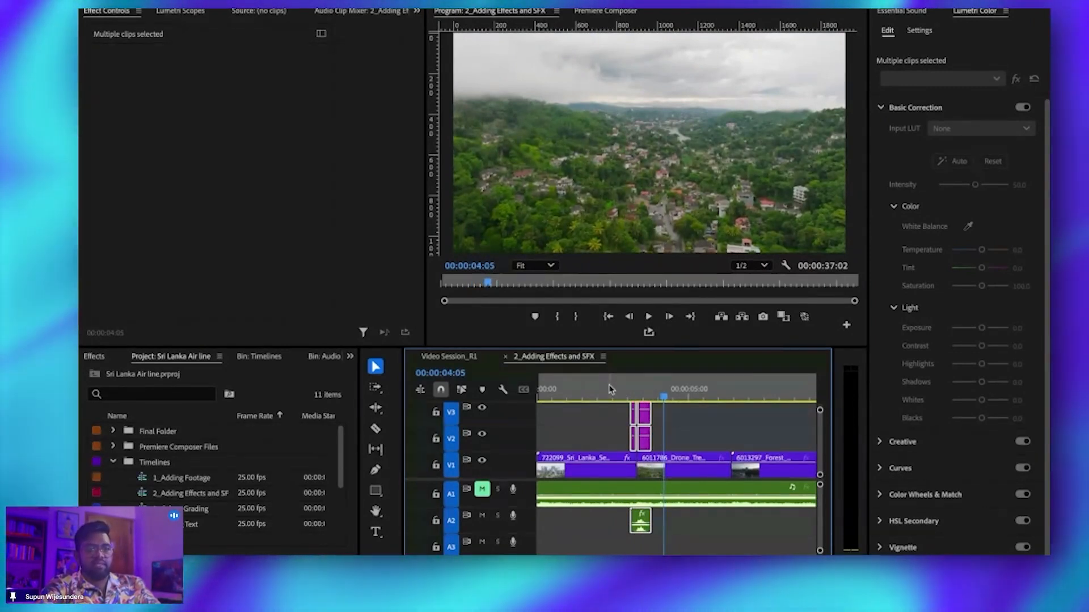
{"action": "left_click", "coordinate": [610, 389]}
{"action": "key", "text": "space"}
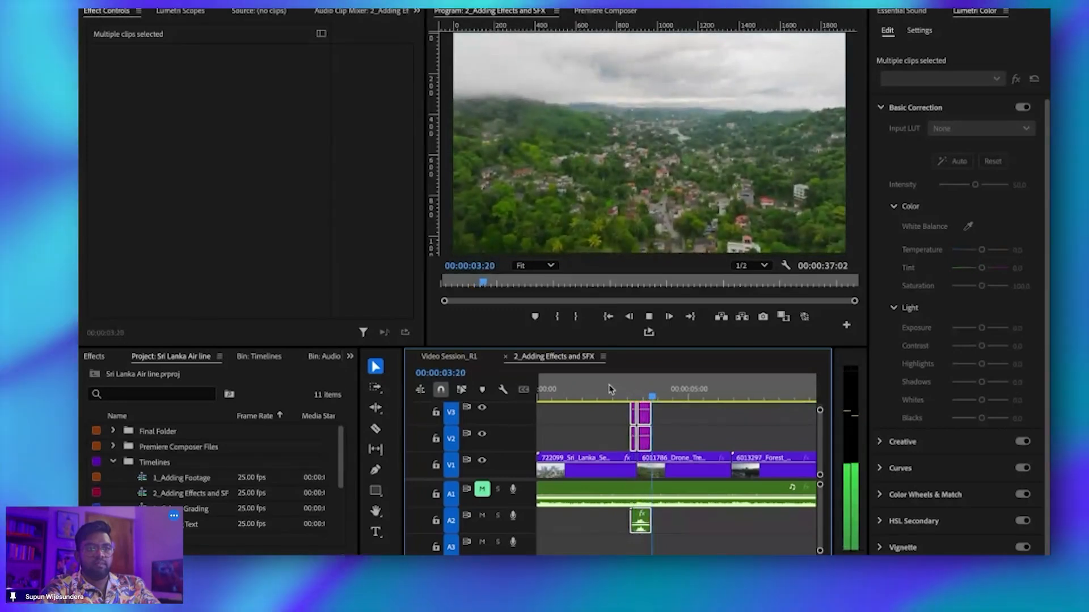
{"action": "key", "text": "space"}
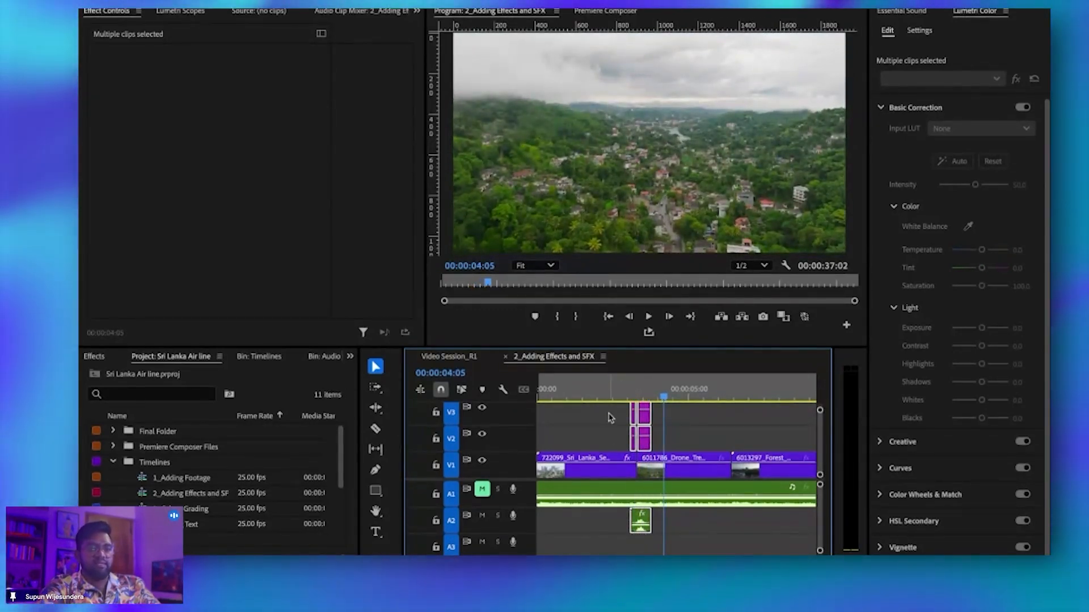
{"action": "key", "text": "ctrl+z"}
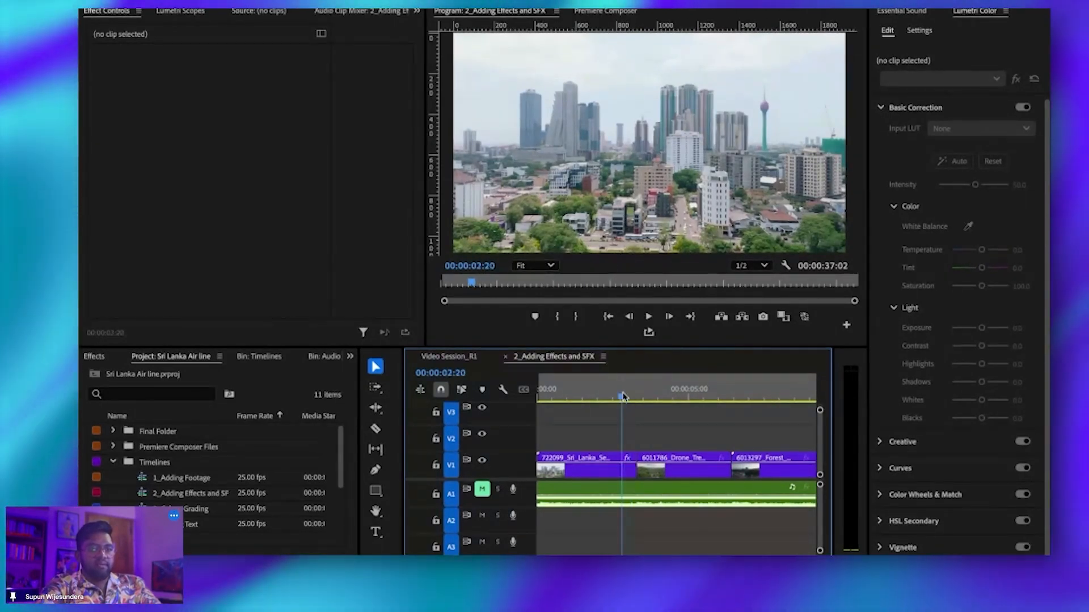
Step: Add the Starter Pack transition starting with "Ci", with sound, at the 00:00:03:08 cut between the first two clips
{"action": "left_click_drag", "start_coordinate": [623, 395], "coordinate": [636, 395]}
{"action": "left_click", "coordinate": [588, 14]}
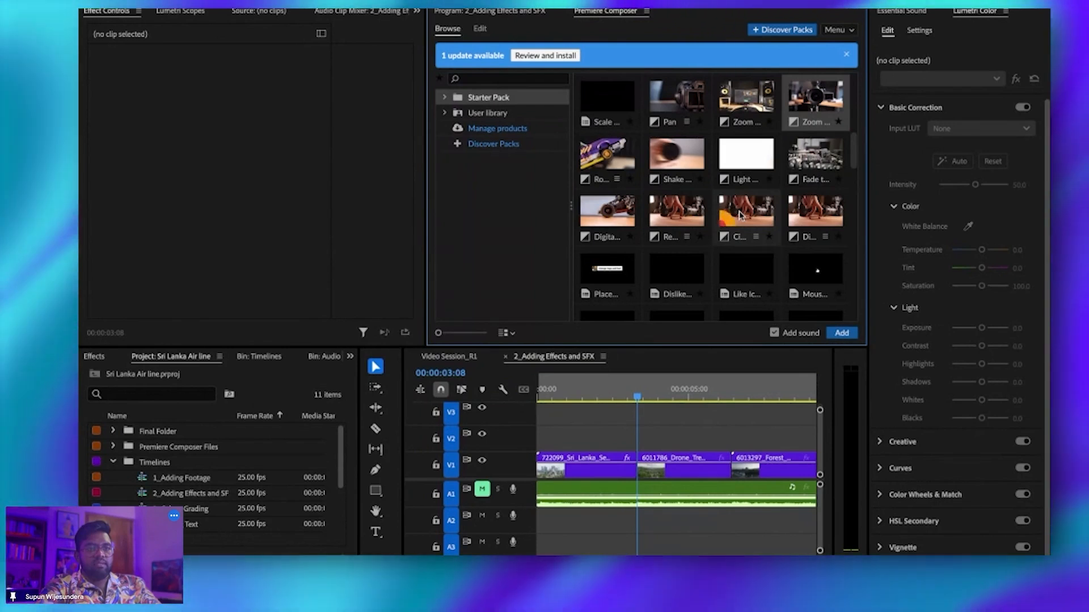
{"action": "left_click", "coordinate": [740, 211]}
{"action": "left_click", "coordinate": [840, 333]}
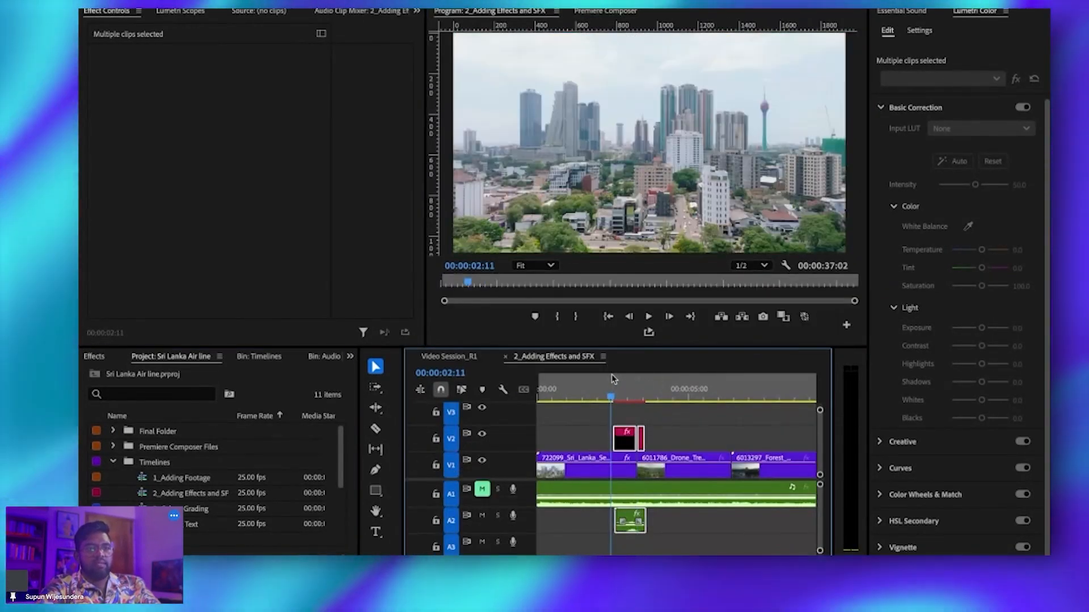
Step: Play across the added Starter Pack transition from 00:00:02:11, and undo its insertion
{"action": "key", "text": "space"}
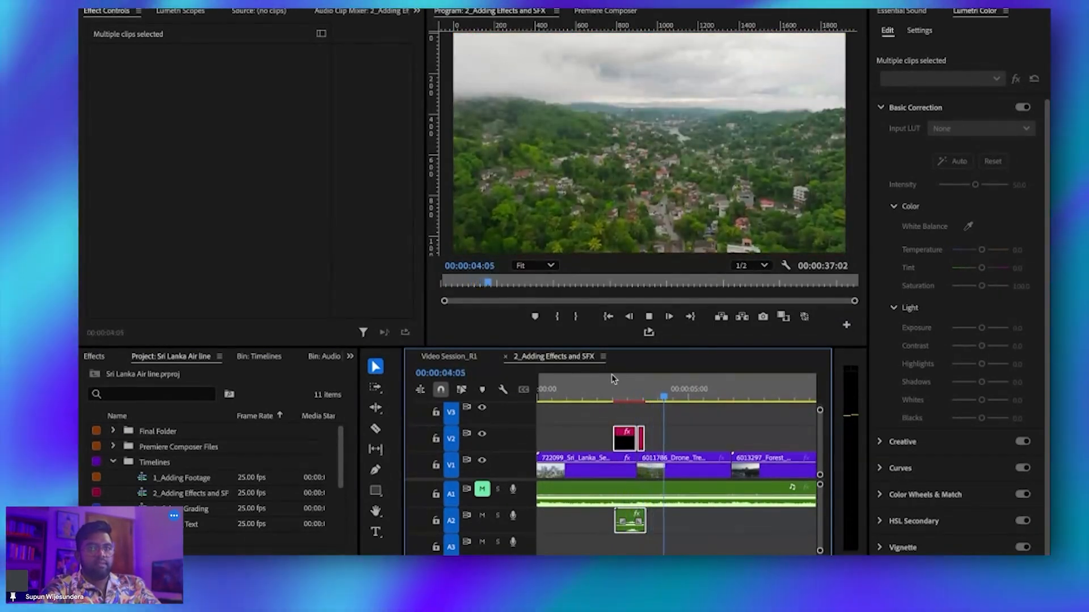
{"action": "key", "text": "space"}
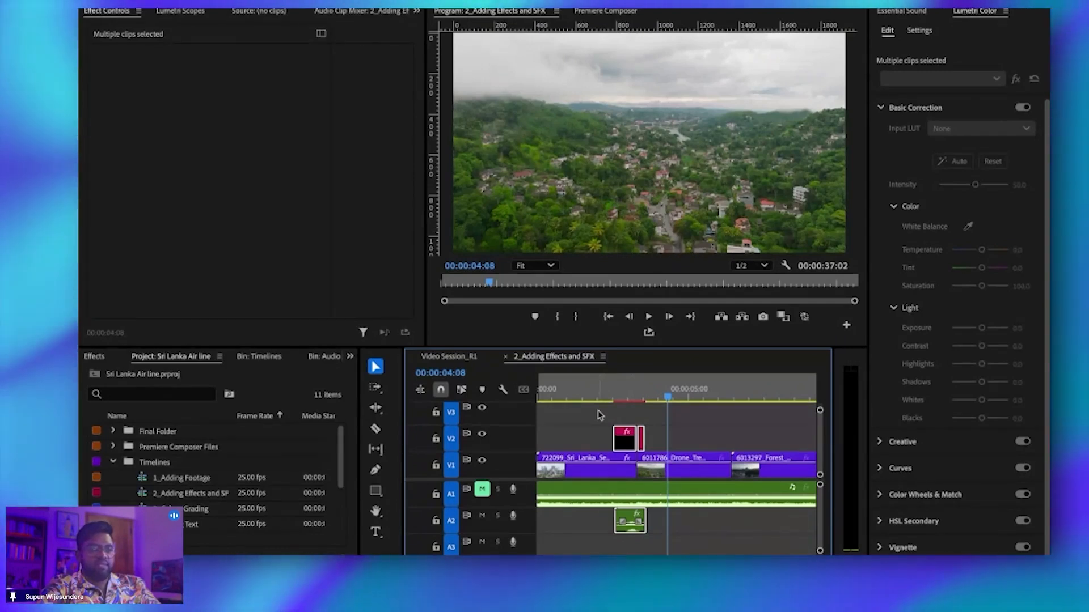
{"action": "key", "text": "ctrl+z"}
Step: Add the Starter Pack transition starting with "Digita", with sound, at the 00:00:03:08 cut between the first two clips
{"action": "left_click", "coordinate": [635, 396]}
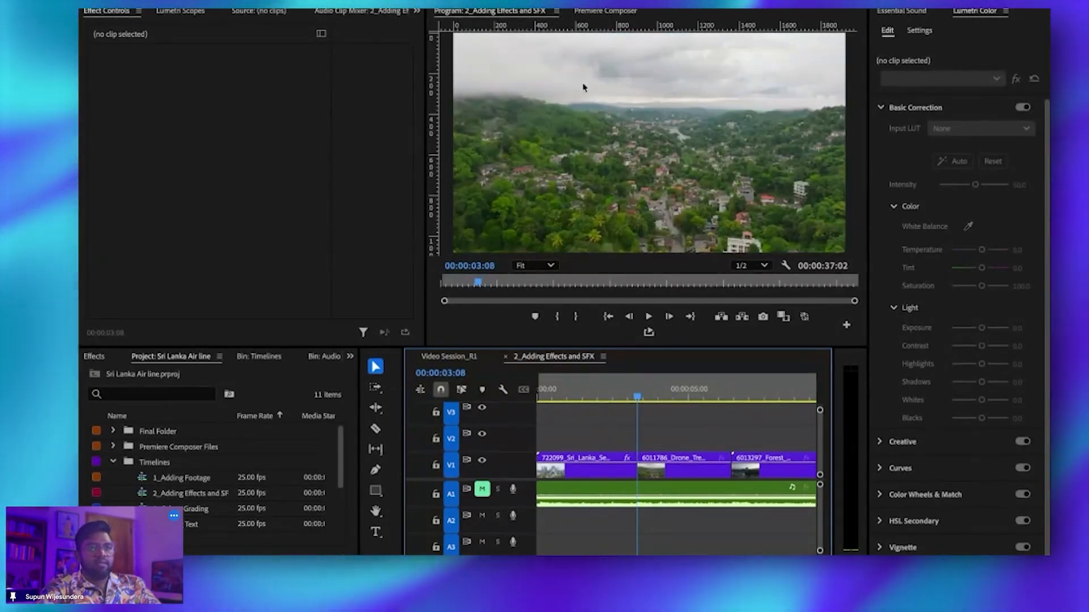
{"action": "left_click", "coordinate": [605, 11]}
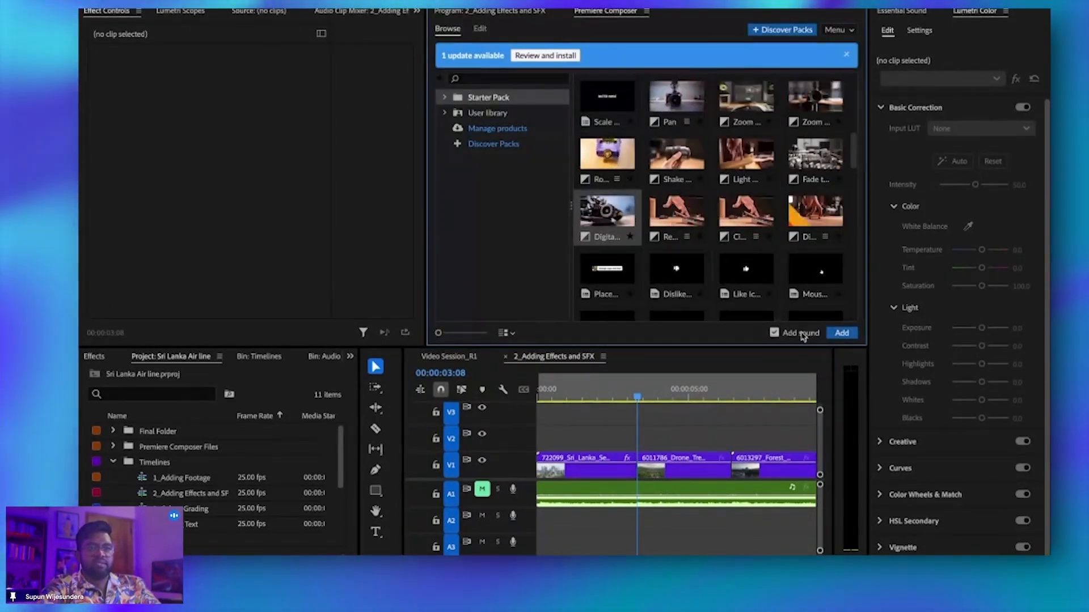
{"action": "left_click", "coordinate": [842, 333]}
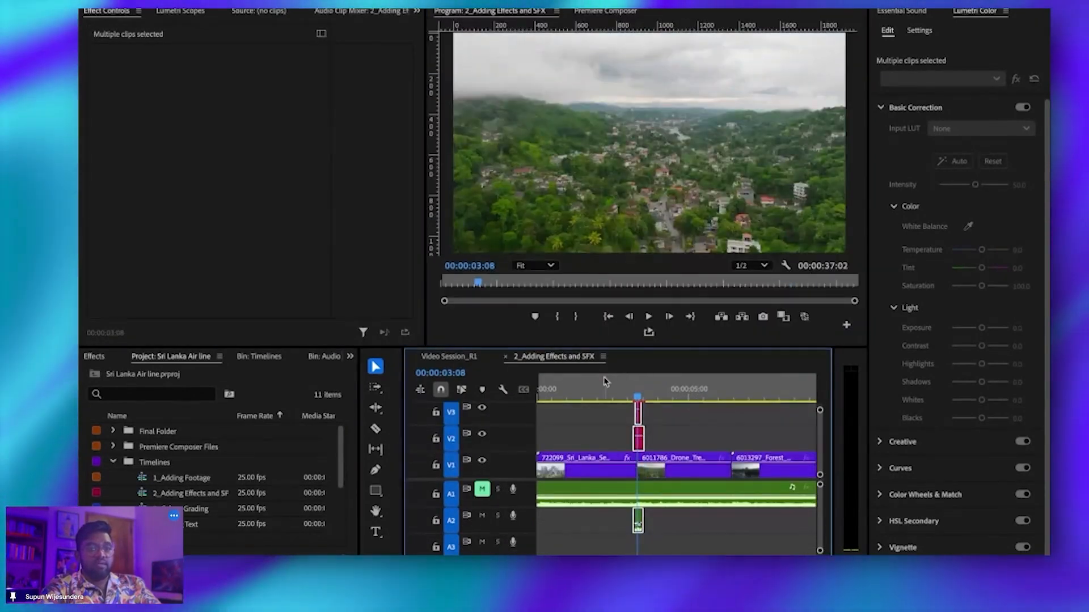
Step: Play across the digital transition twice from before the cut, and undo its insertion
{"action": "left_click", "coordinate": [604, 380]}
{"action": "key", "text": "space"}
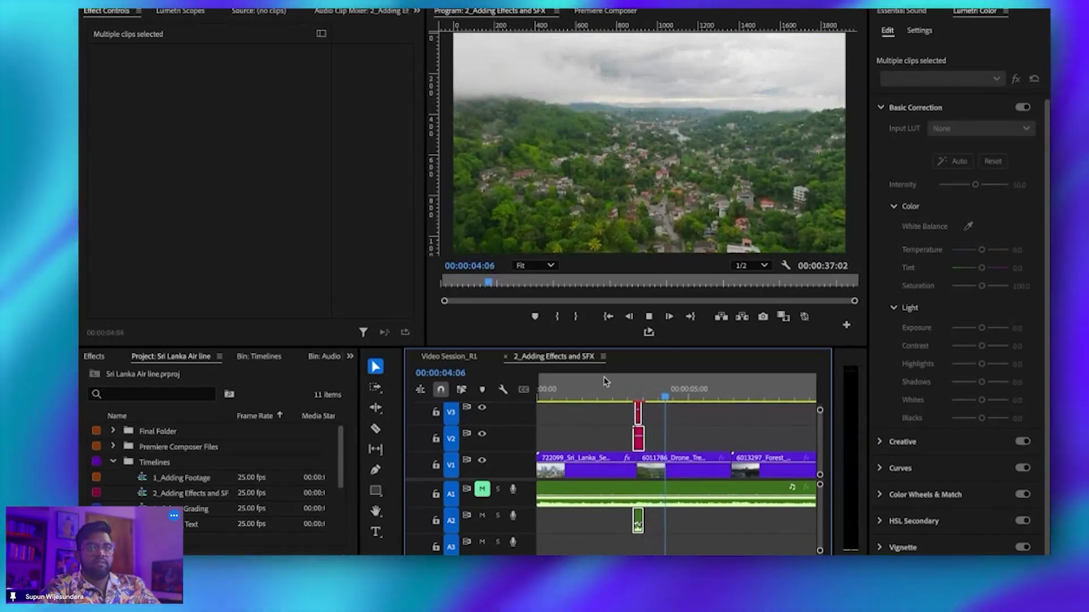
{"action": "left_click_drag", "start_coordinate": [602, 390], "coordinate": [624, 389]}
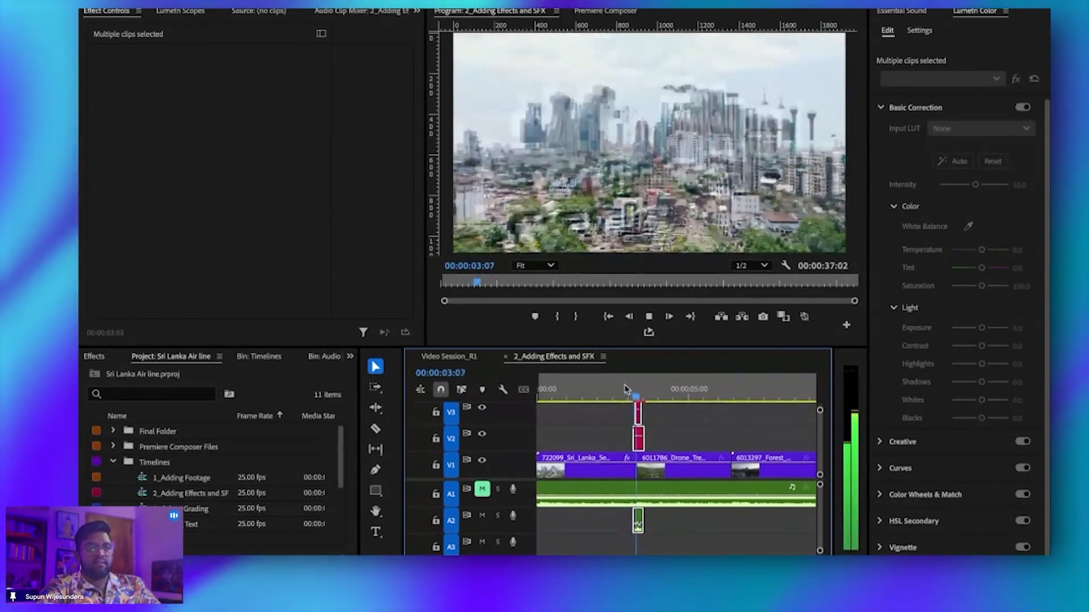
{"action": "key", "text": "ctrl+z"}
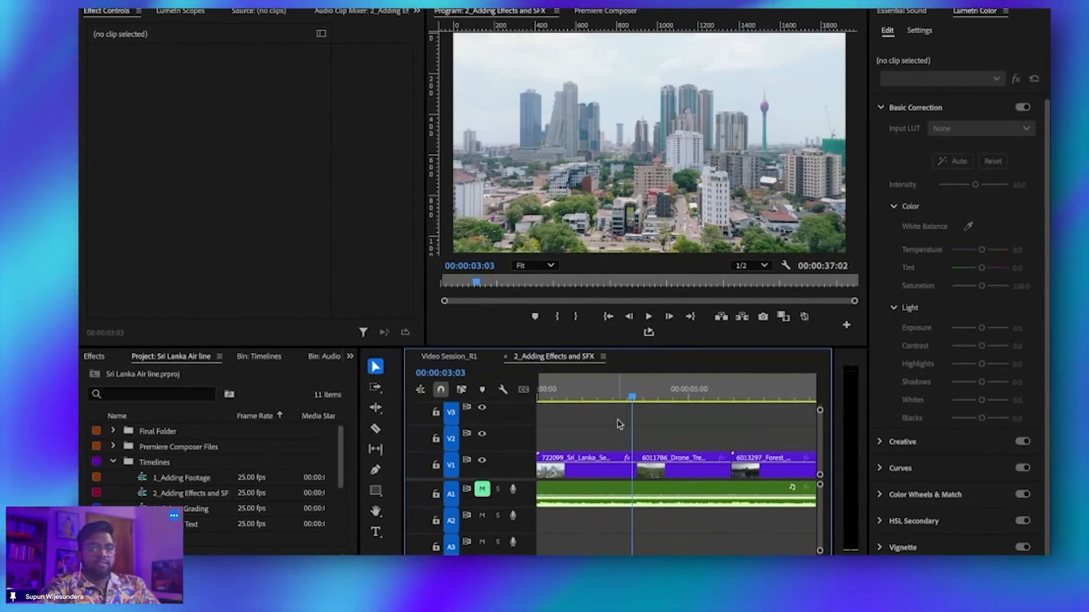
Step: Open the 3_Colour Grading sequence from the Timelines bin
{"action": "key", "text": "minus"}
{"action": "key", "text": "minus"}
{"action": "key", "text": "minus"}
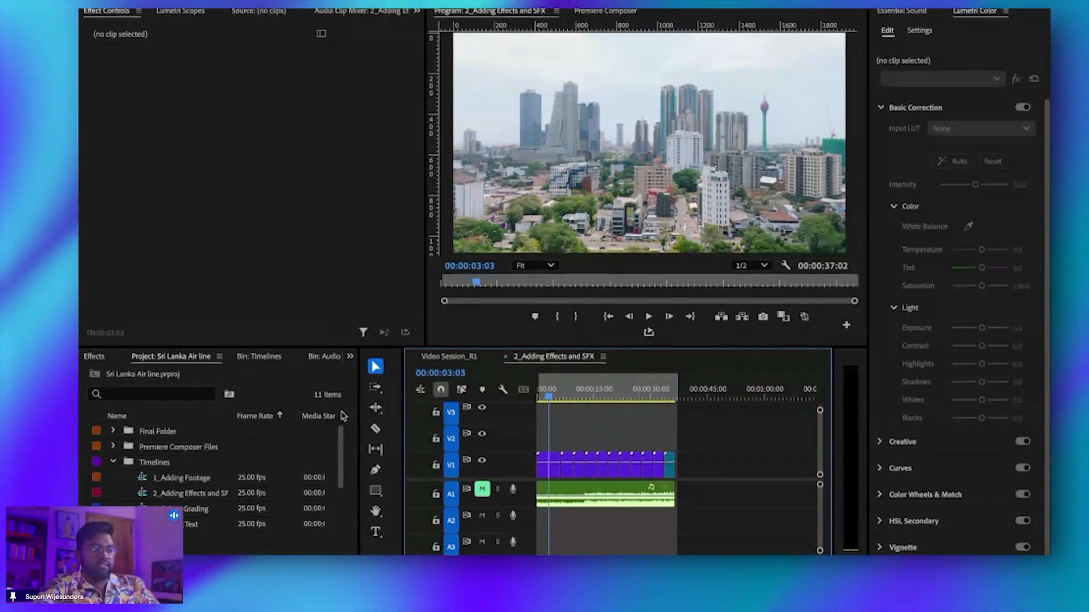
{"action": "left_click", "coordinate": [148, 463]}
{"action": "scroll", "coordinate": [148, 468], "scroll_direction": "down", "scroll_amount": 2}
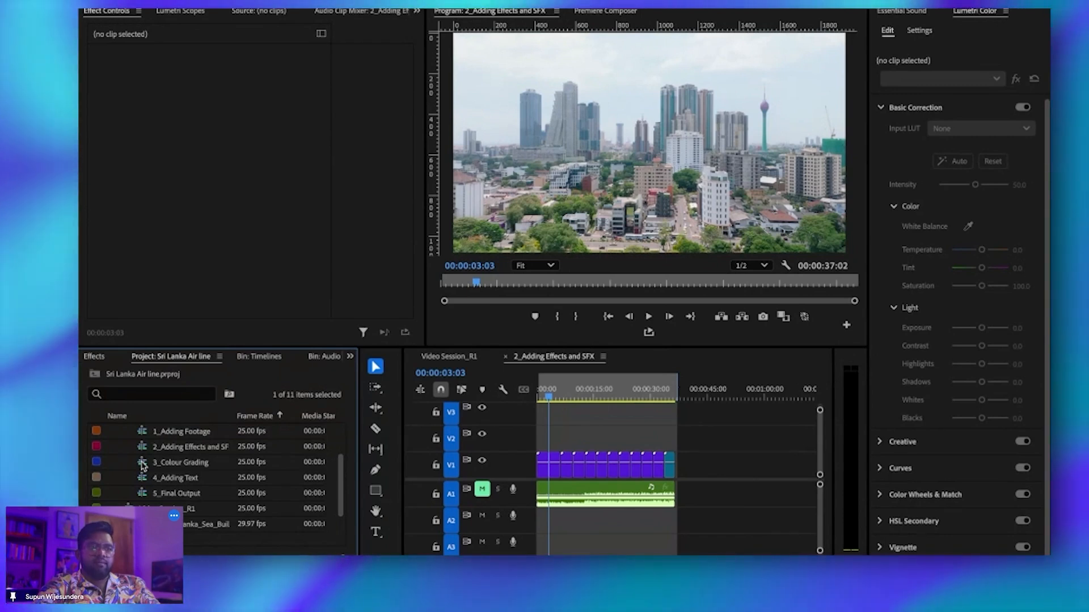
{"action": "double_click", "coordinate": [142, 465]}
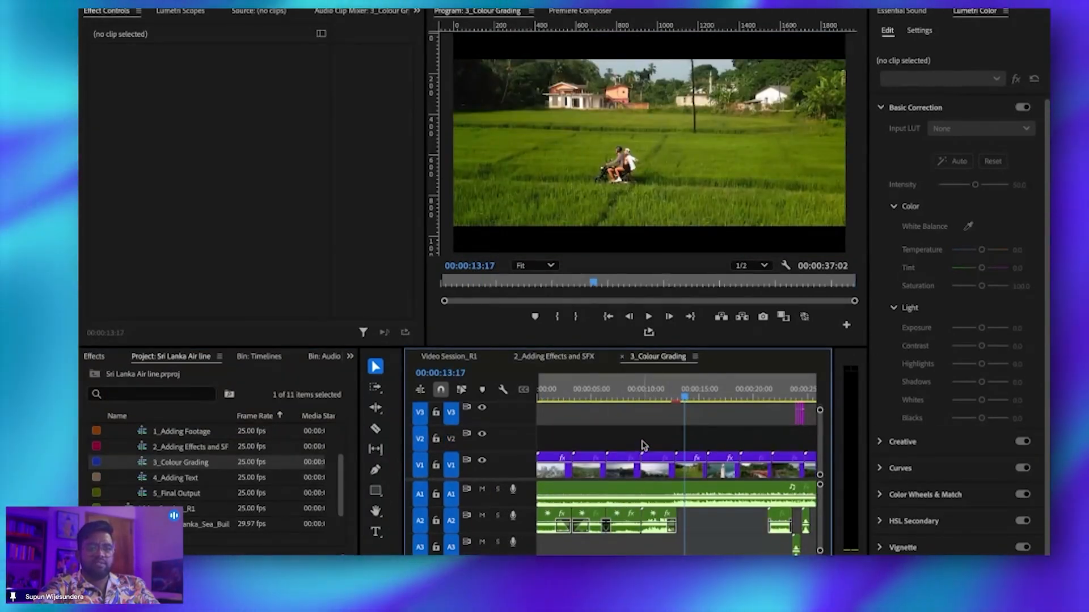
Step: Return the playhead to the start of the 3_Colour Grading sequence and mute audio track A1
{"action": "key", "text": "minus"}
{"action": "key", "text": "minus"}
{"action": "left_click_drag", "start_coordinate": [573, 393], "coordinate": [521, 391]}
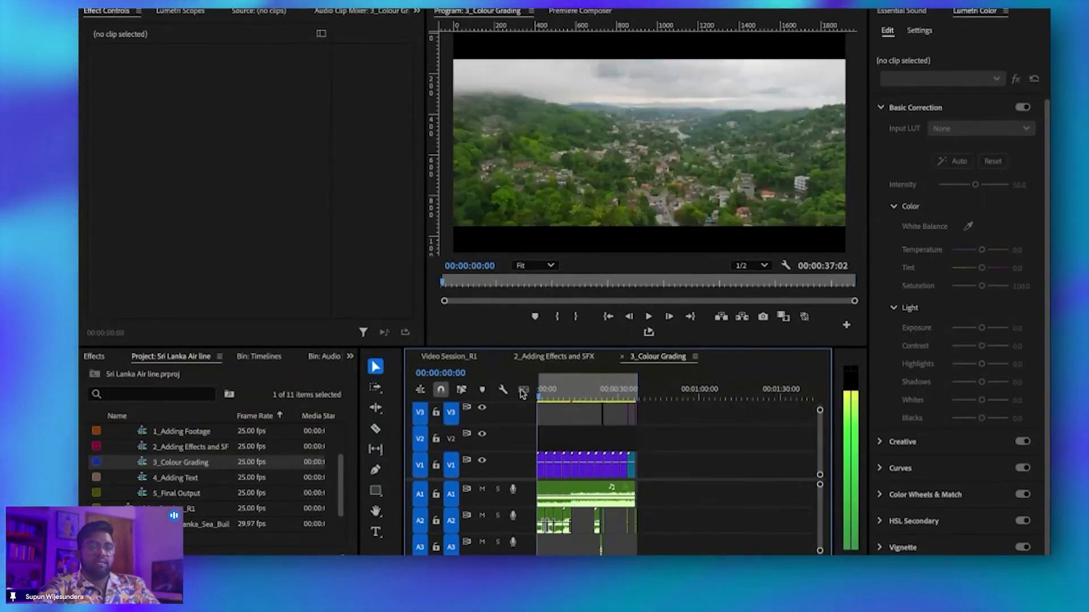
{"action": "left_click", "coordinate": [482, 489]}
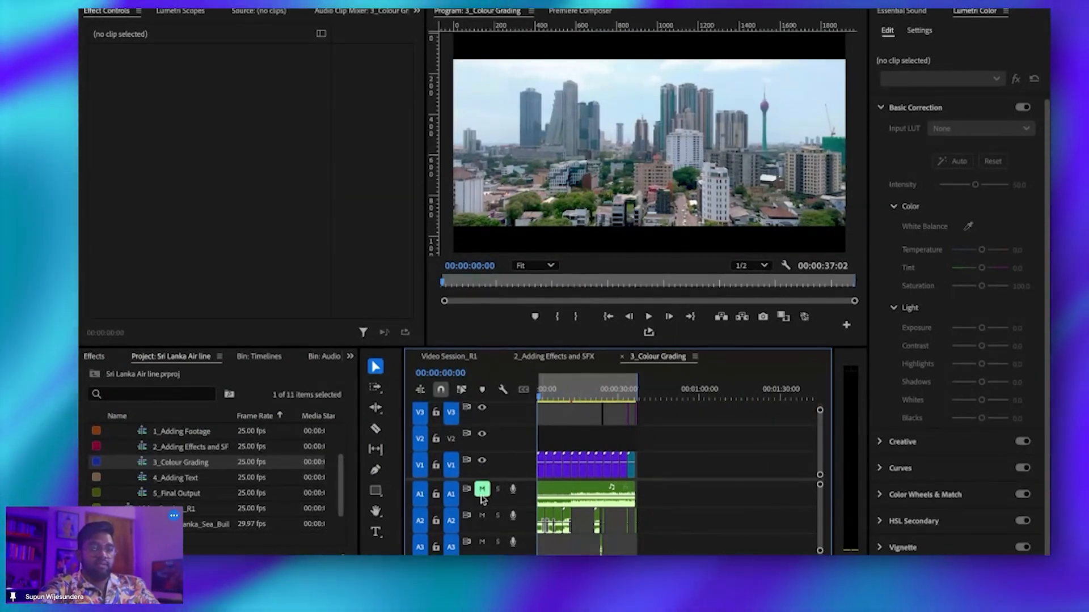
Step: Play across the transition near the end of the sequence from 00:00:33:11
{"action": "key", "text": "equal"}
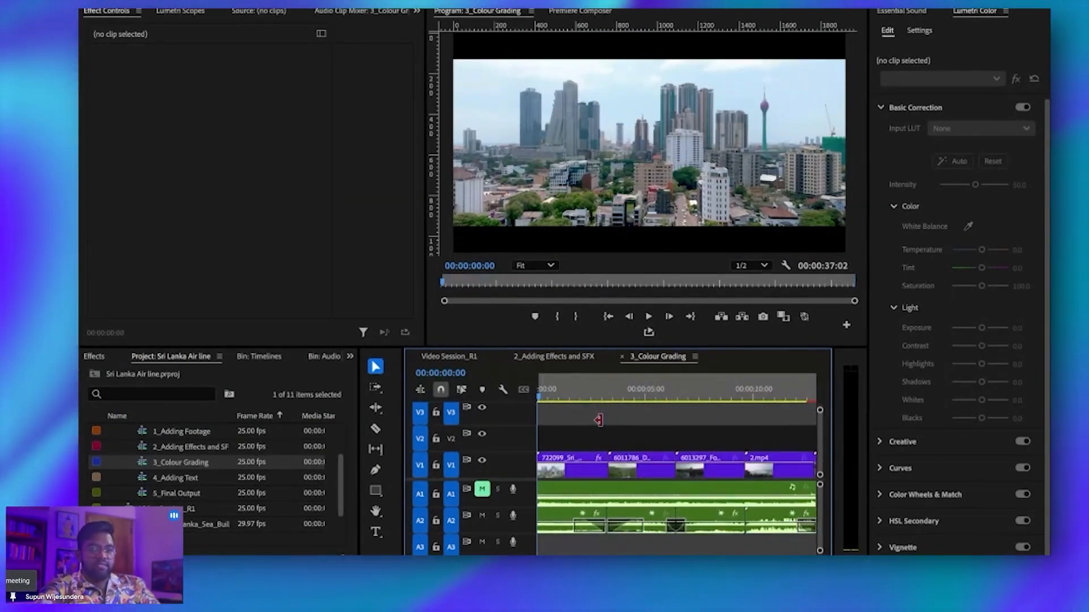
{"action": "key", "text": "equal"}
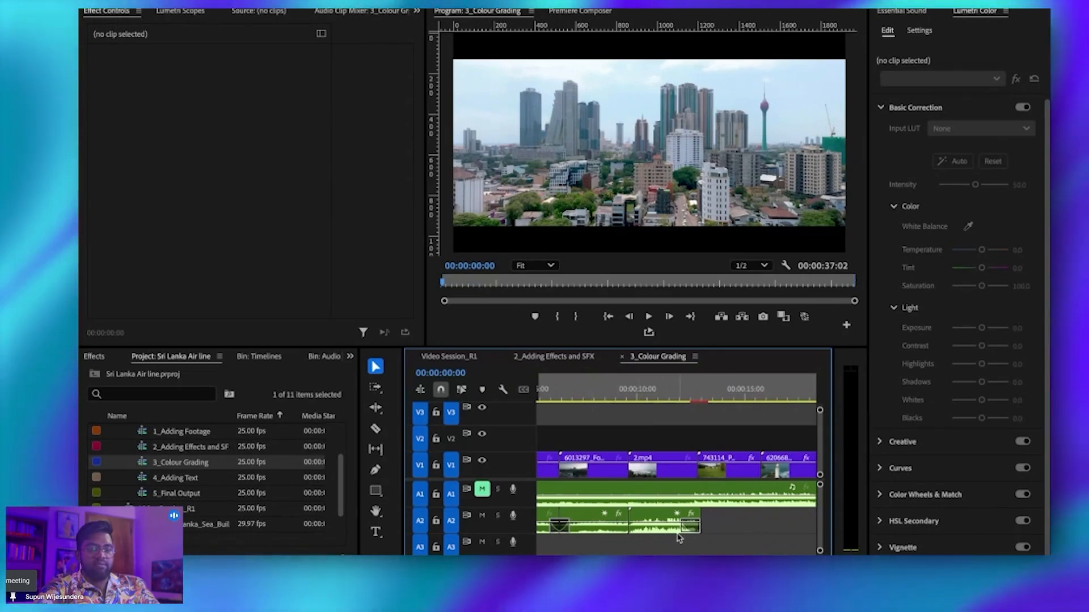
{"action": "scroll", "coordinate": [678, 538], "scroll_direction": "right", "scroll_amount": 6}
{"action": "scroll", "coordinate": [679, 538], "scroll_direction": "down", "scroll_amount": 1}
{"action": "scroll", "coordinate": [681, 461], "scroll_direction": "up", "scroll_amount": 3}
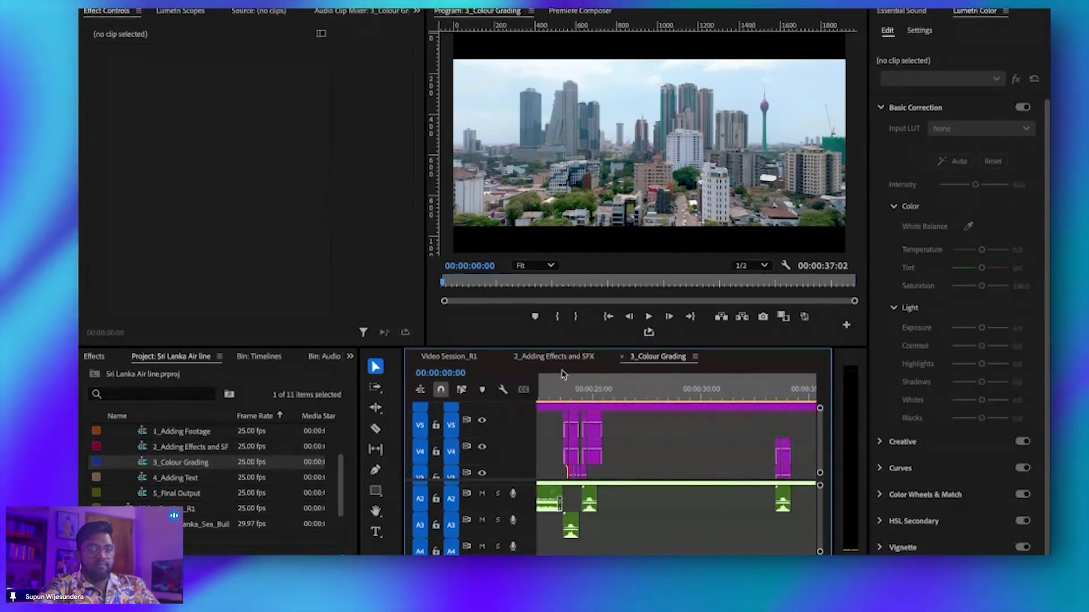
{"action": "left_click", "coordinate": [775, 394]}
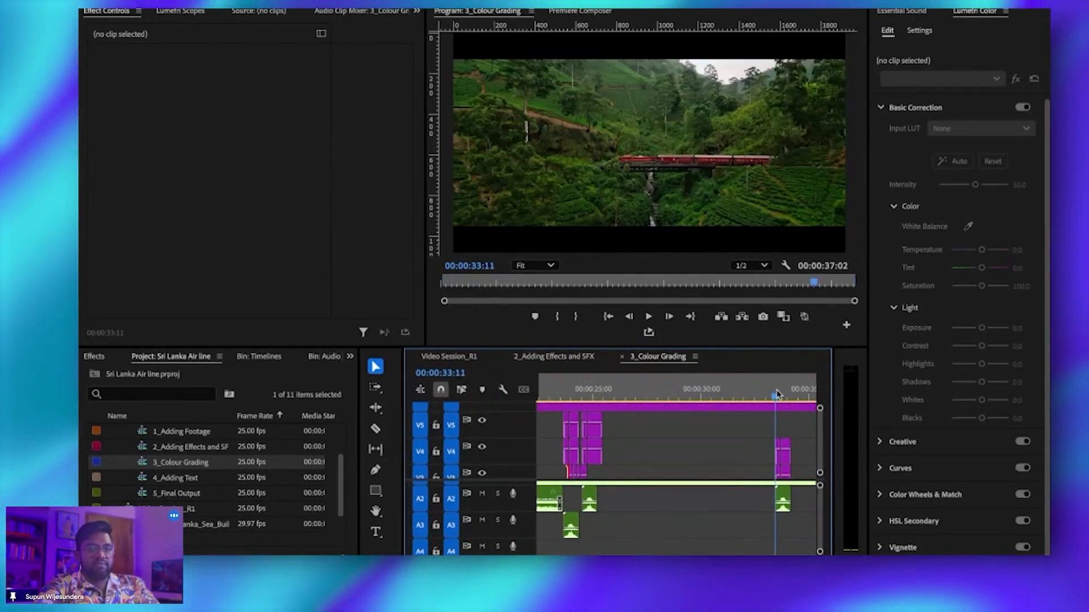
{"action": "key", "text": "space"}
{"action": "key", "text": "space"}
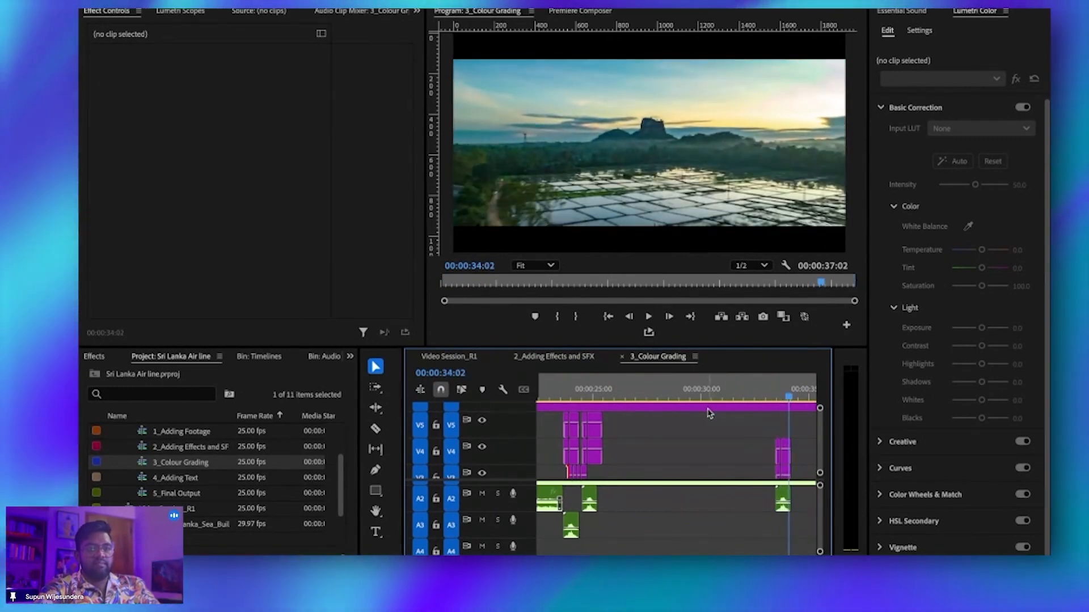
Step: Select the first clip with the playhead at 00:00:00:00 and display the Lumetri Scopes
{"action": "scroll", "coordinate": [708, 413], "scroll_direction": "left", "scroll_amount": 10}
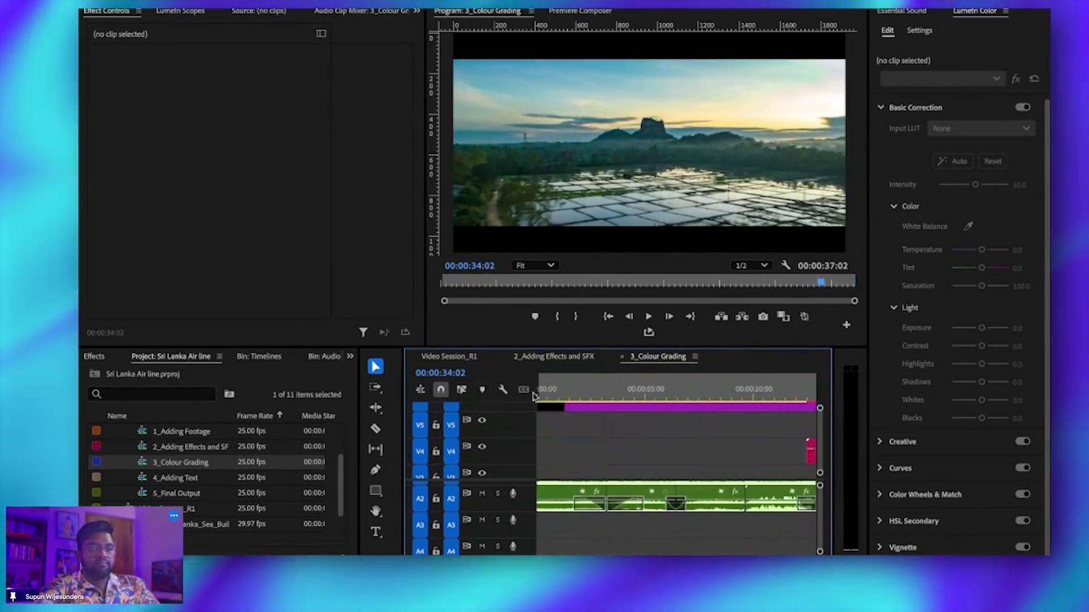
{"action": "left_click", "coordinate": [538, 395]}
{"action": "scroll", "coordinate": [554, 454], "scroll_direction": "down", "scroll_amount": 3}
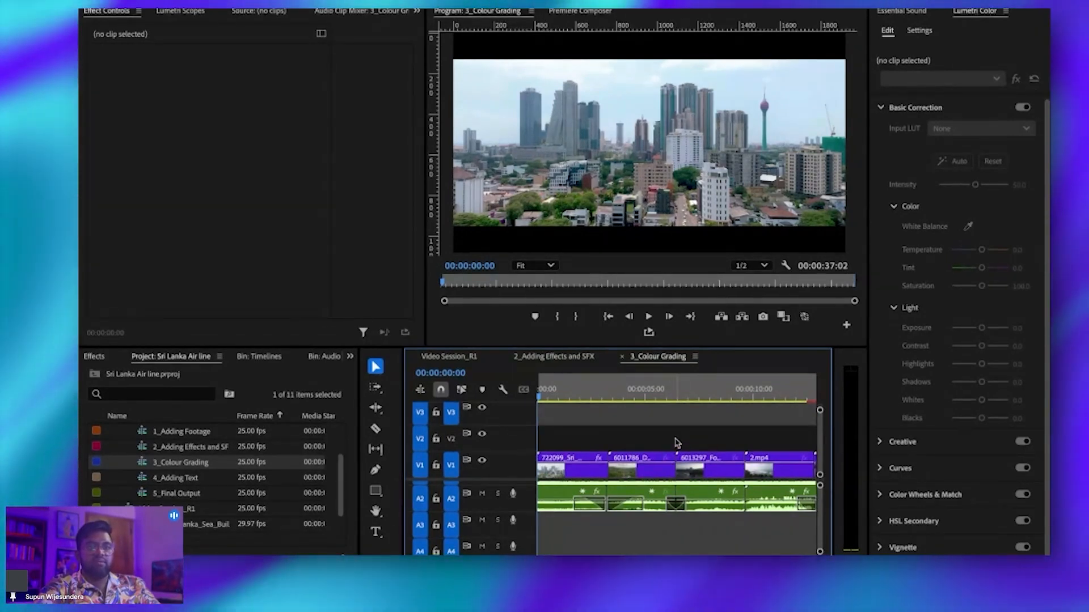
{"action": "left_click", "coordinate": [967, 19]}
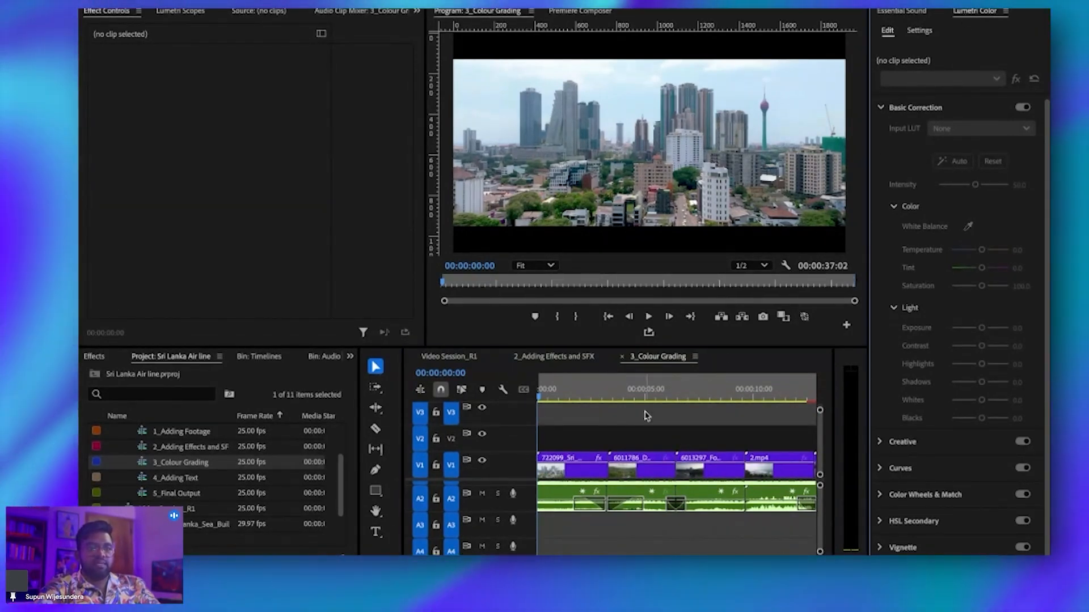
{"action": "left_click", "coordinate": [584, 456]}
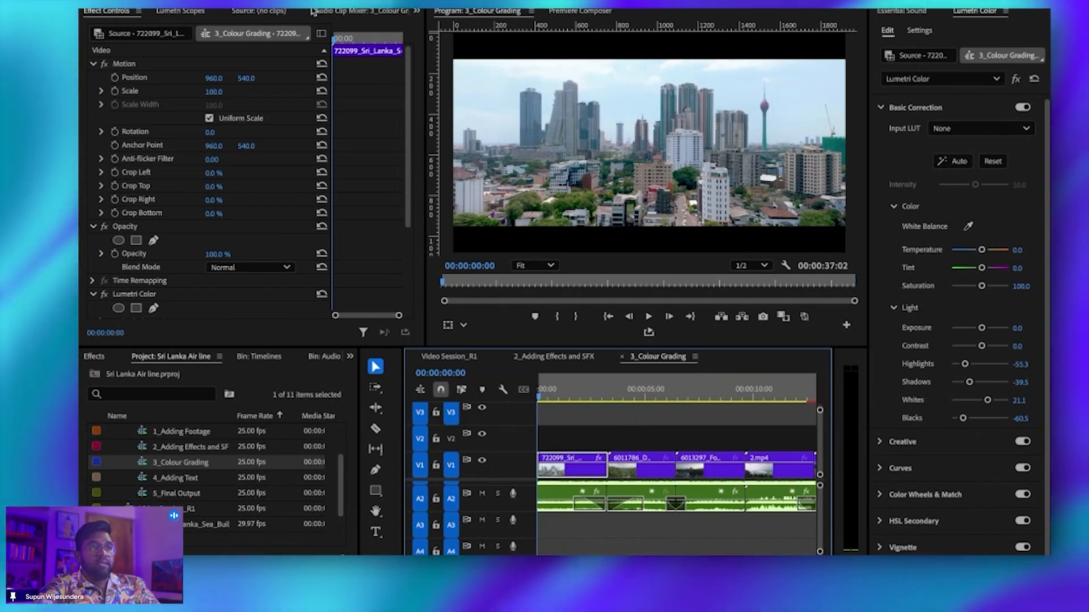
{"action": "left_click", "coordinate": [179, 11]}
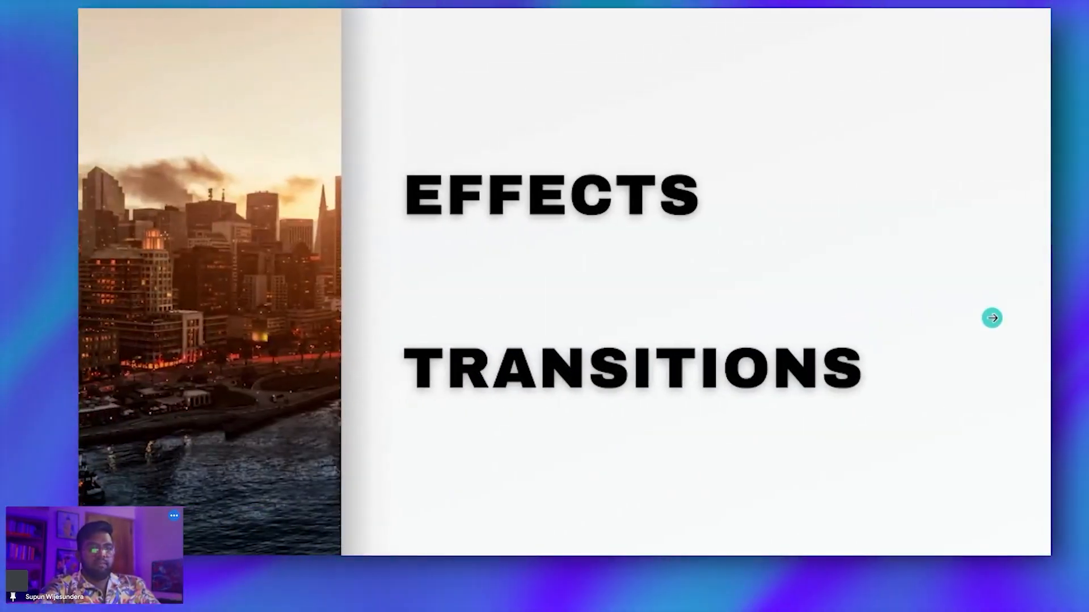
Step: Advance the presentation from the effects and transitions slide through the Colour Grading title to the Lumetri Scopes slide
{"action": "left_click", "coordinate": [992, 318]}
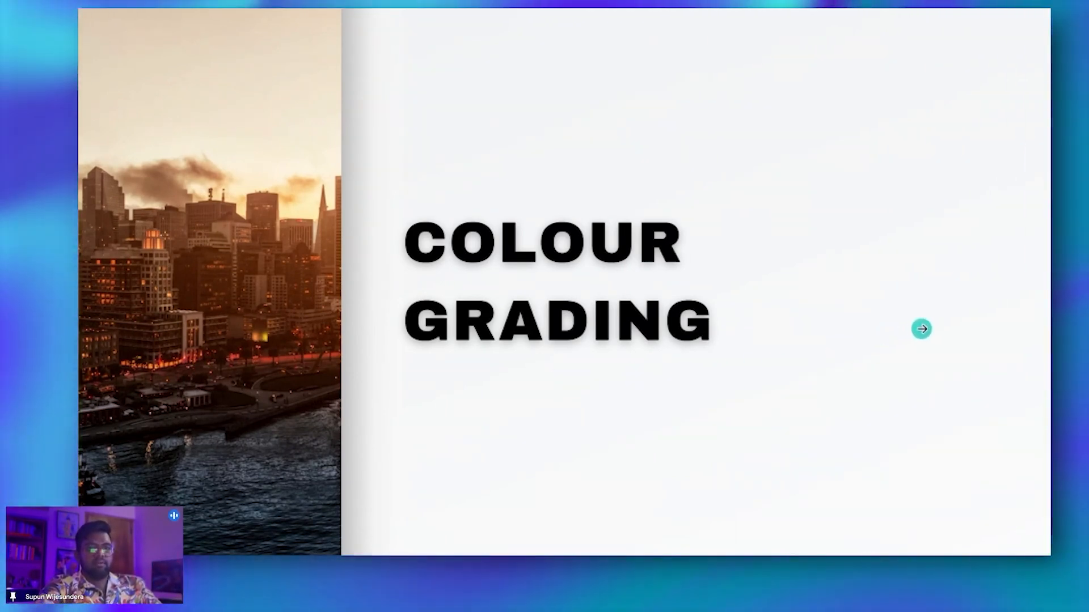
{"action": "left_click", "coordinate": [965, 327]}
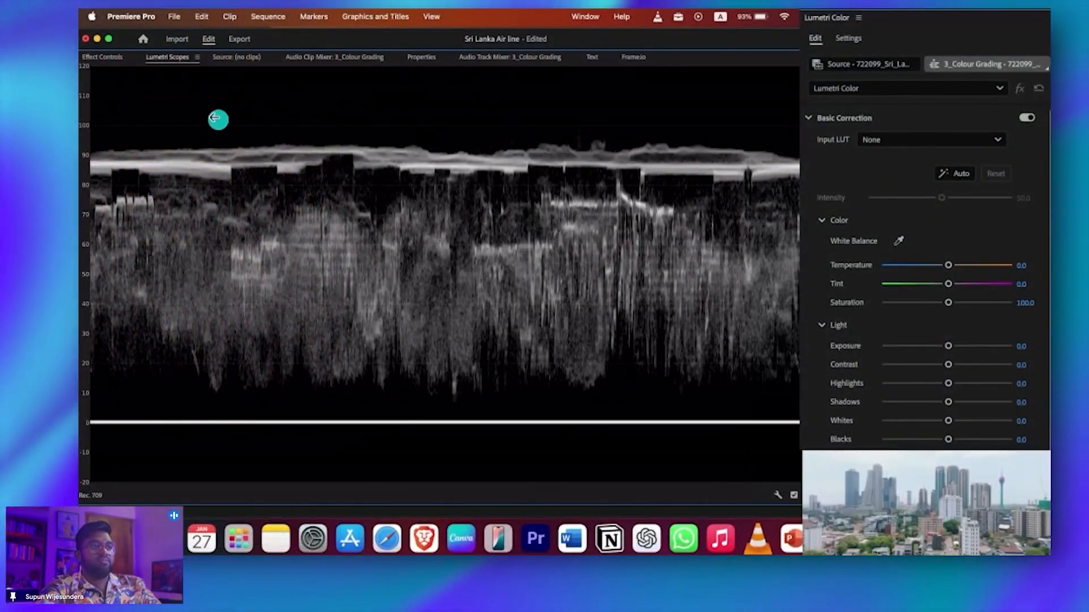
{"action": "left_click", "coordinate": [636, 185]}
{"action": "left_click", "coordinate": [636, 185]}
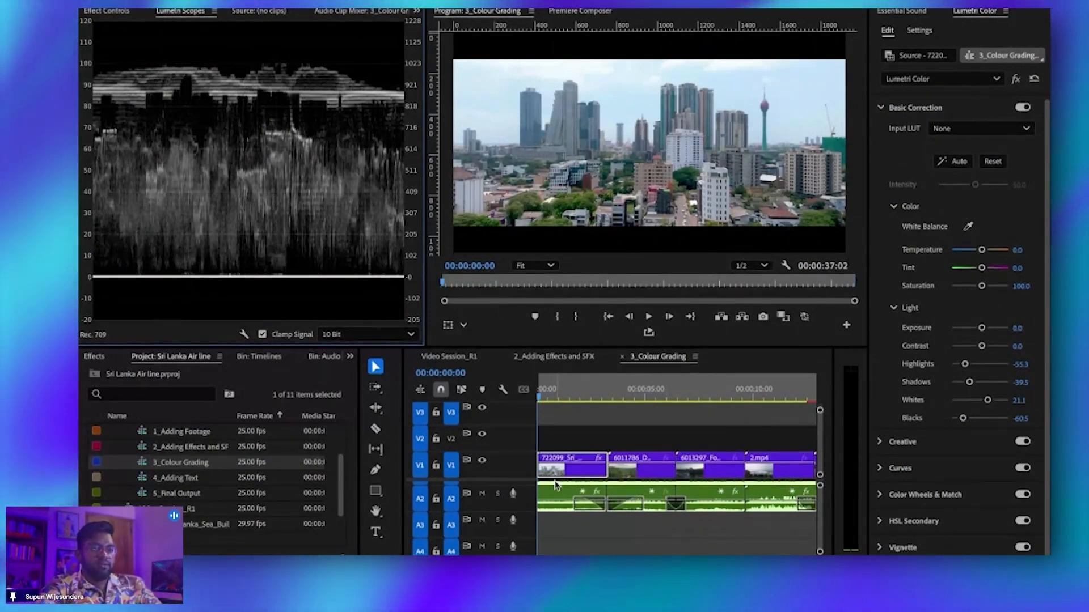
Step: Reset the Lumetri Color effect on the first clip, and reselect the clip after switching back to Premiere Pro from the presentation
{"action": "left_click", "coordinate": [1034, 79]}
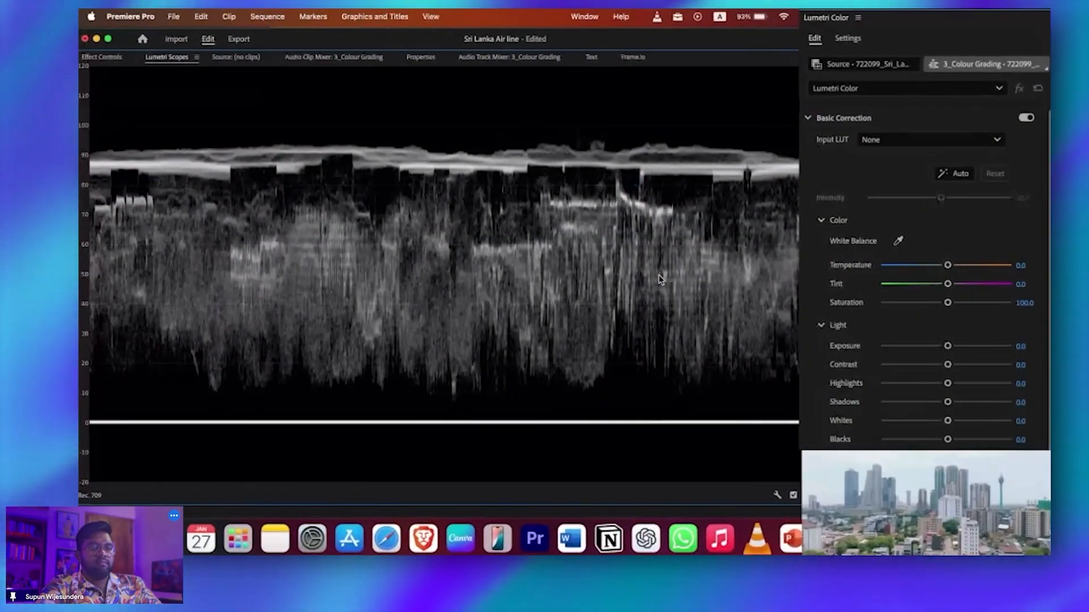
{"action": "key", "text": "ctrl+Up"}
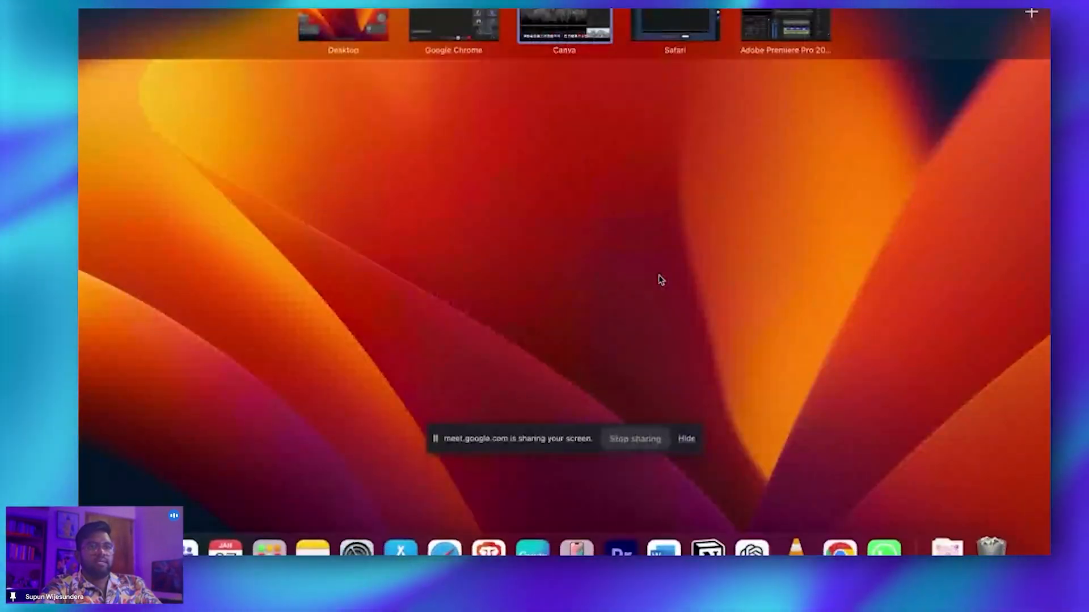
{"action": "left_click", "coordinate": [656, 31]}
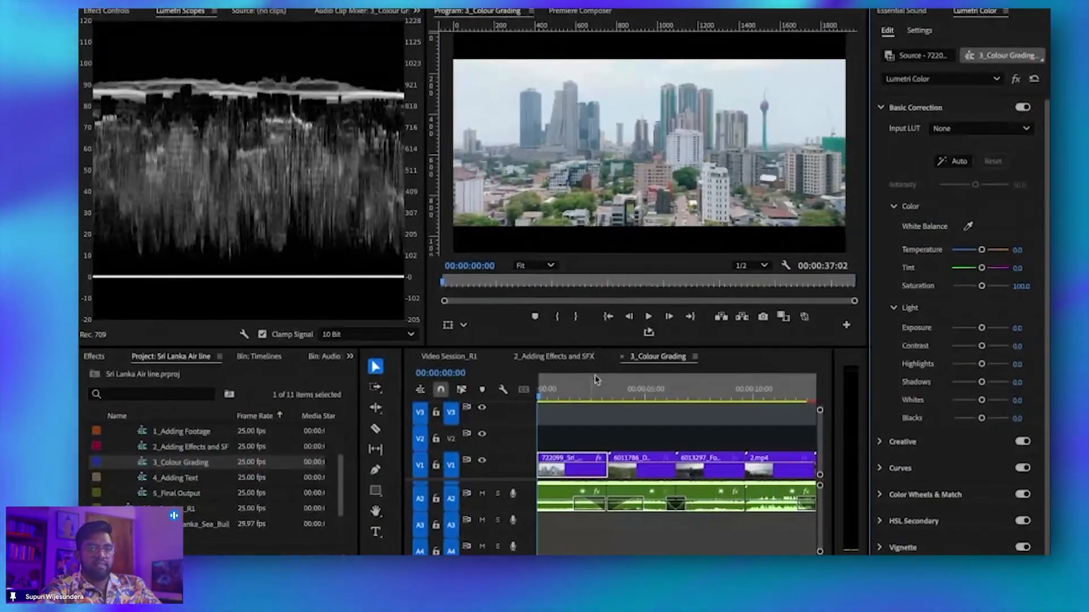
{"action": "left_click", "coordinate": [583, 459]}
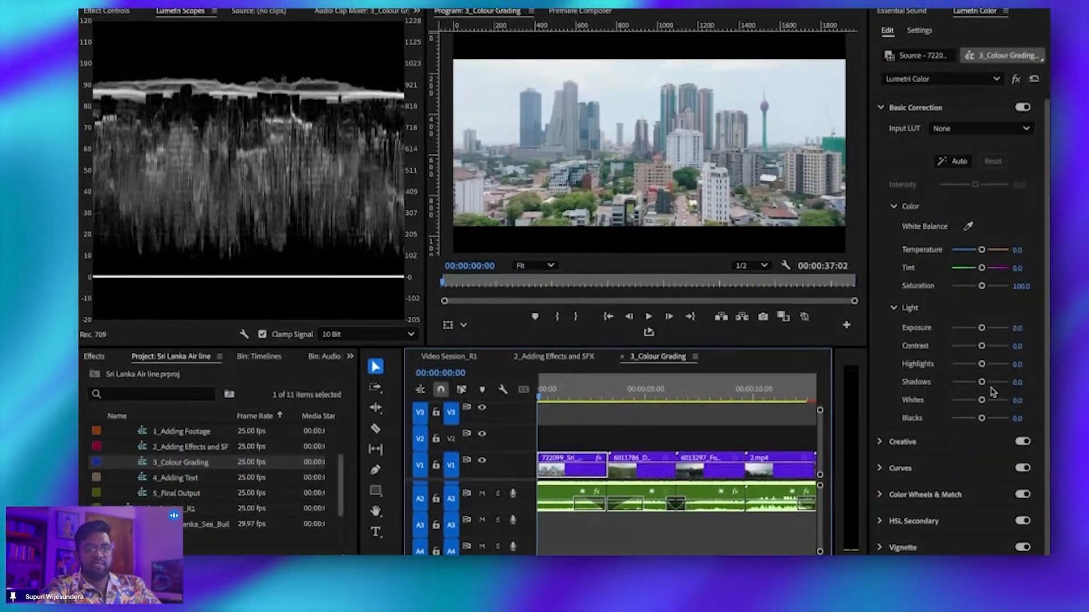
Step: Try the first clip's Whites at 100 and -100 against the waveform, and reset the value to 0
{"action": "mouse_move", "coordinate": [981, 401]}
{"action": "left_mouse_down"}
{"action": "mouse_move", "coordinate": [1017, 400]}
{"action": "mouse_move", "coordinate": [987, 400]}
{"action": "left_mouse_up"}
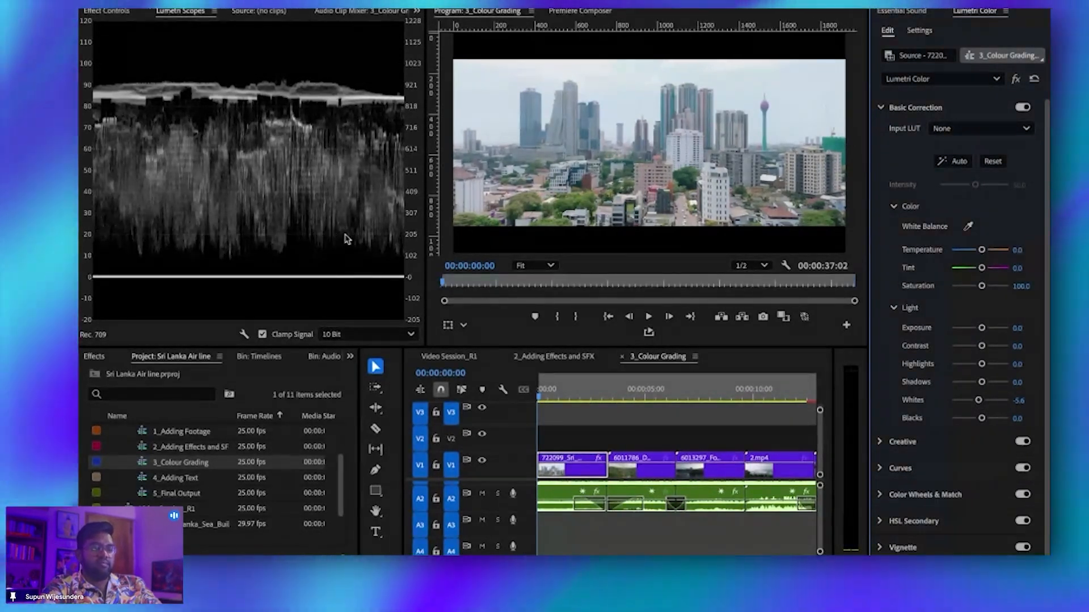
{"action": "left_click_drag", "start_coordinate": [978, 400], "coordinate": [1015, 384]}
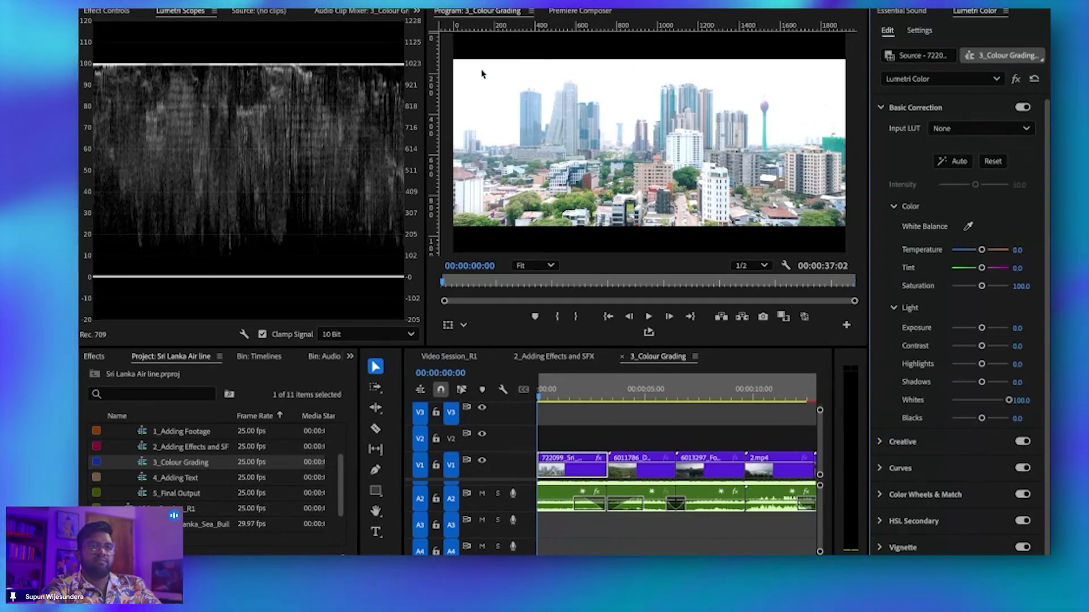
{"action": "left_click_drag", "start_coordinate": [1010, 401], "coordinate": [950, 401]}
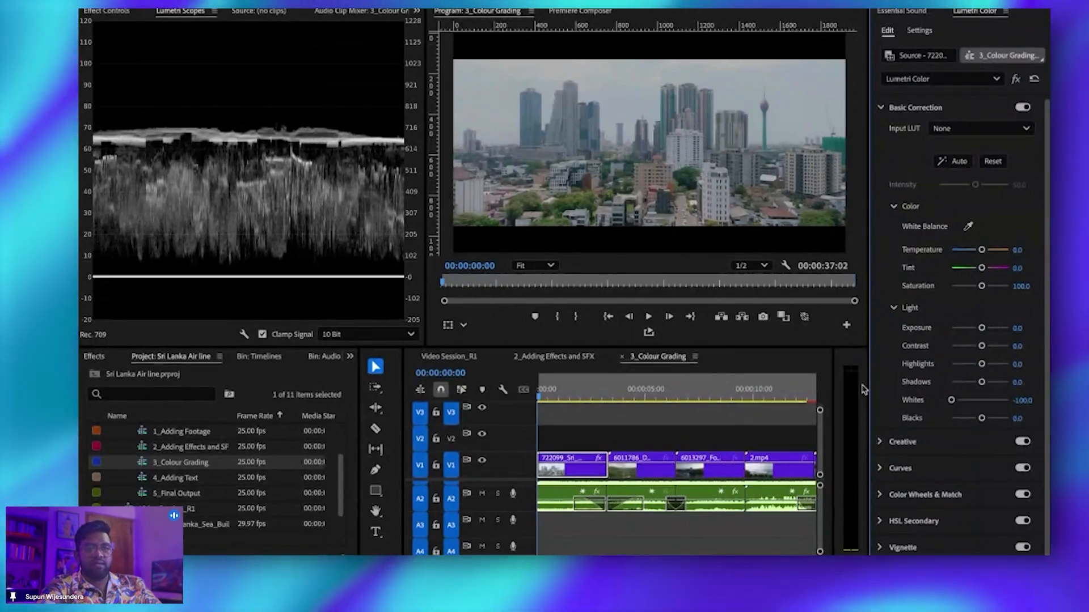
{"action": "left_click_drag", "start_coordinate": [950, 401], "coordinate": [952, 400]}
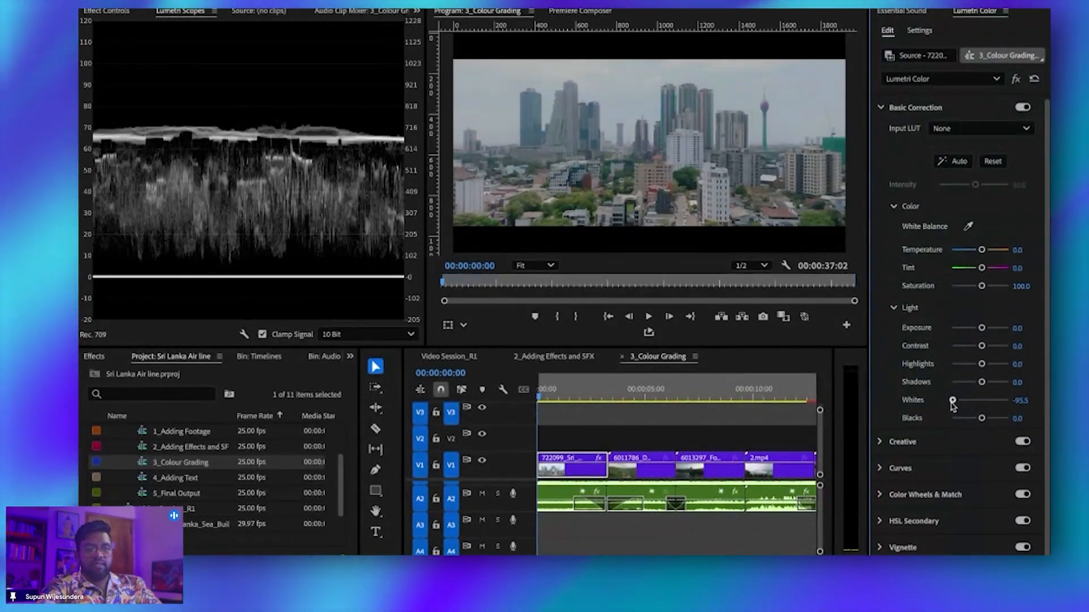
{"action": "double_click", "coordinate": [952, 400]}
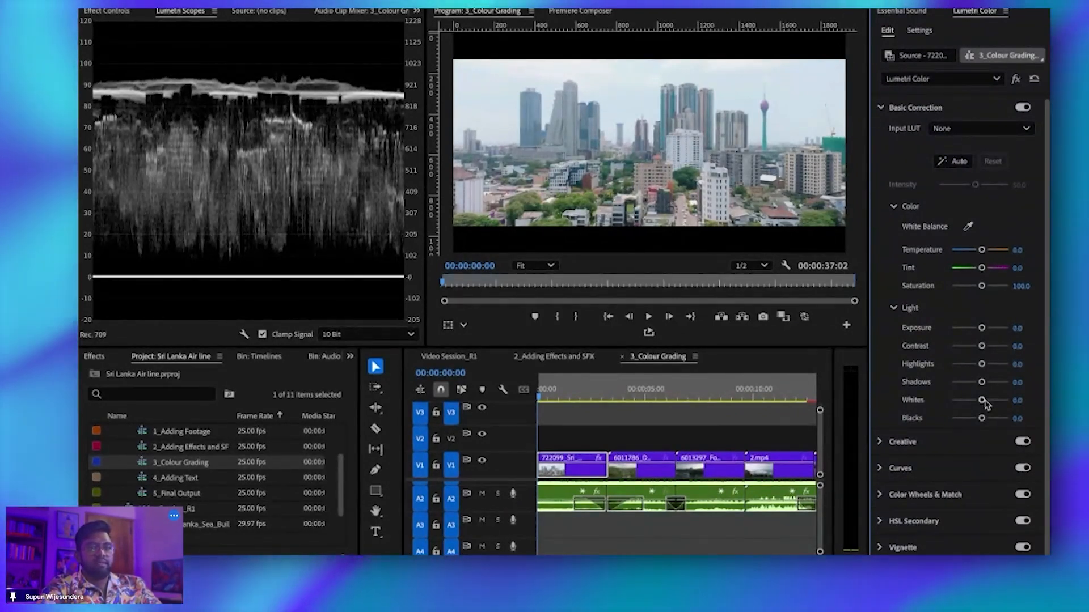
Step: Raise the first clip's Whites to 16.9, keeping the waveform's brightest parts below 100
{"action": "left_click_drag", "start_coordinate": [982, 400], "coordinate": [986, 400]}
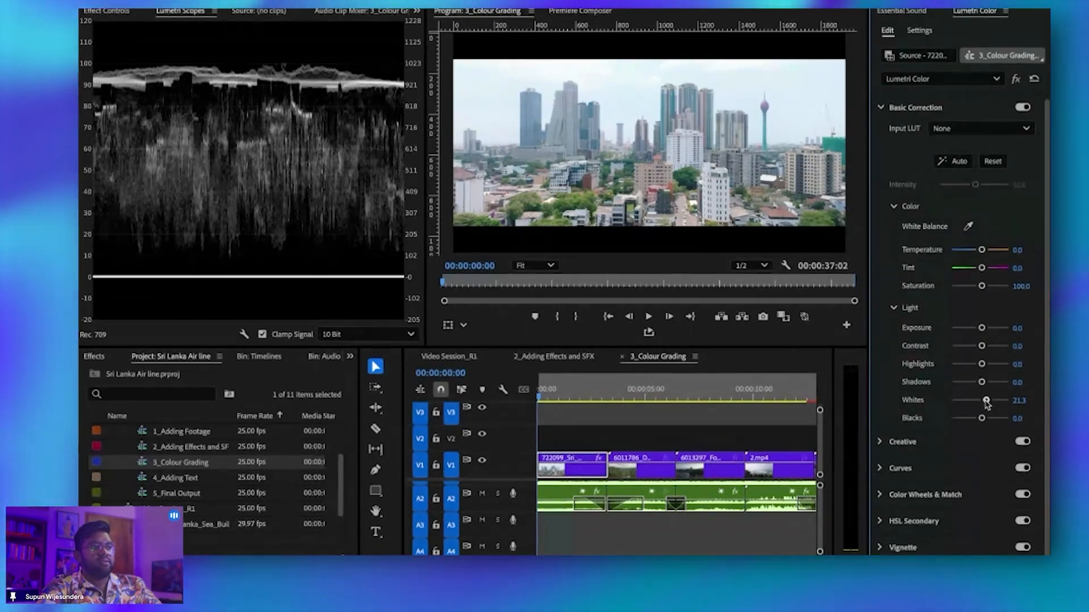
{"action": "left_click_drag", "start_coordinate": [986, 401], "coordinate": [985, 403]}
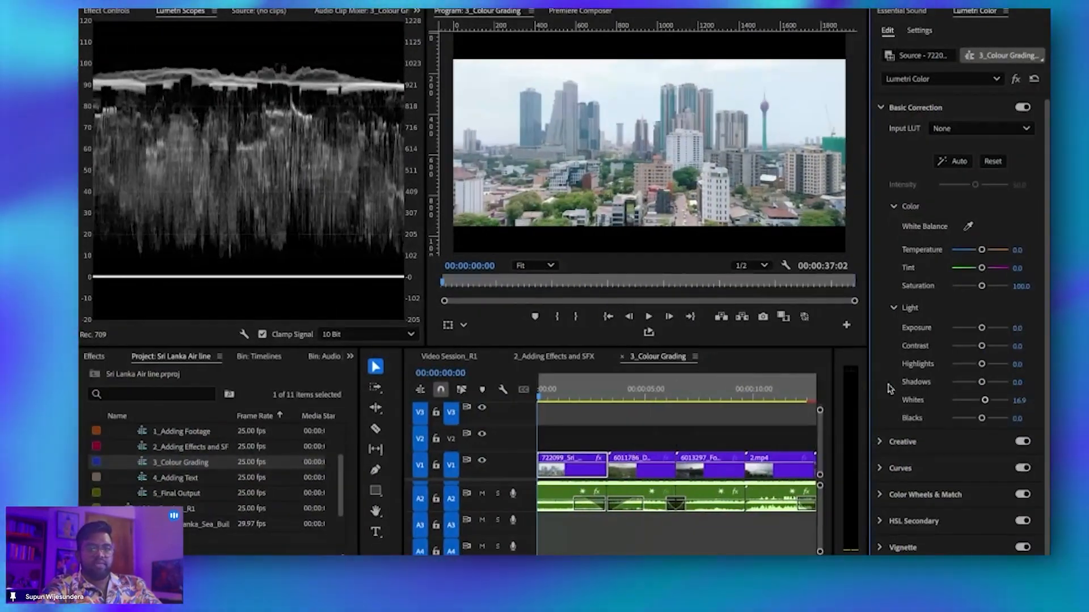
Step: Try the first clip's Highlights at 100 and -100, and settle on -34.8
{"action": "left_click_drag", "start_coordinate": [976, 367], "coordinate": [1026, 364]}
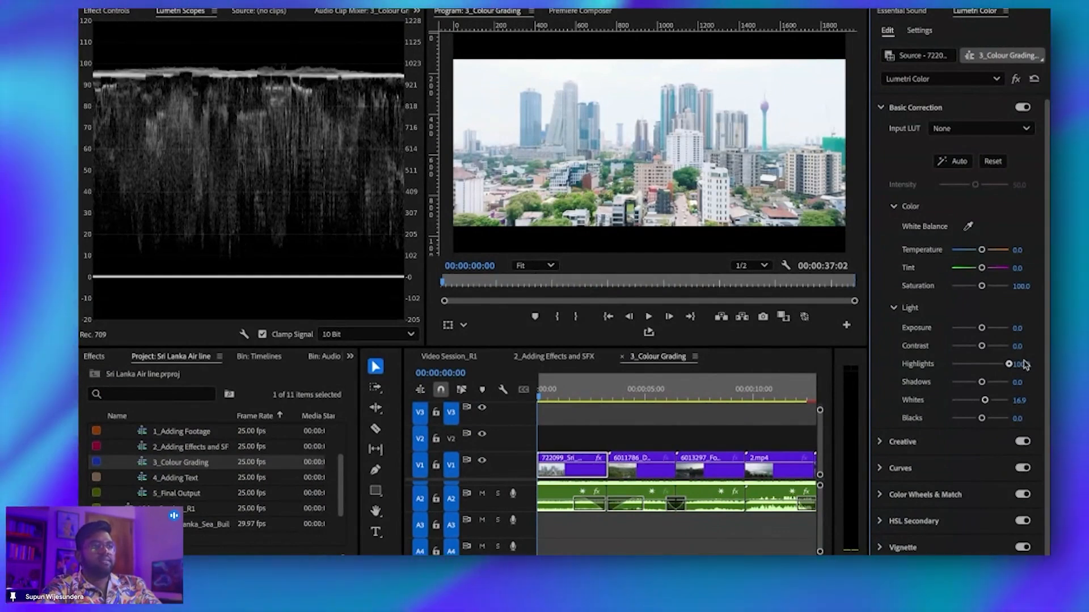
{"action": "left_click_drag", "start_coordinate": [1025, 365], "coordinate": [944, 371]}
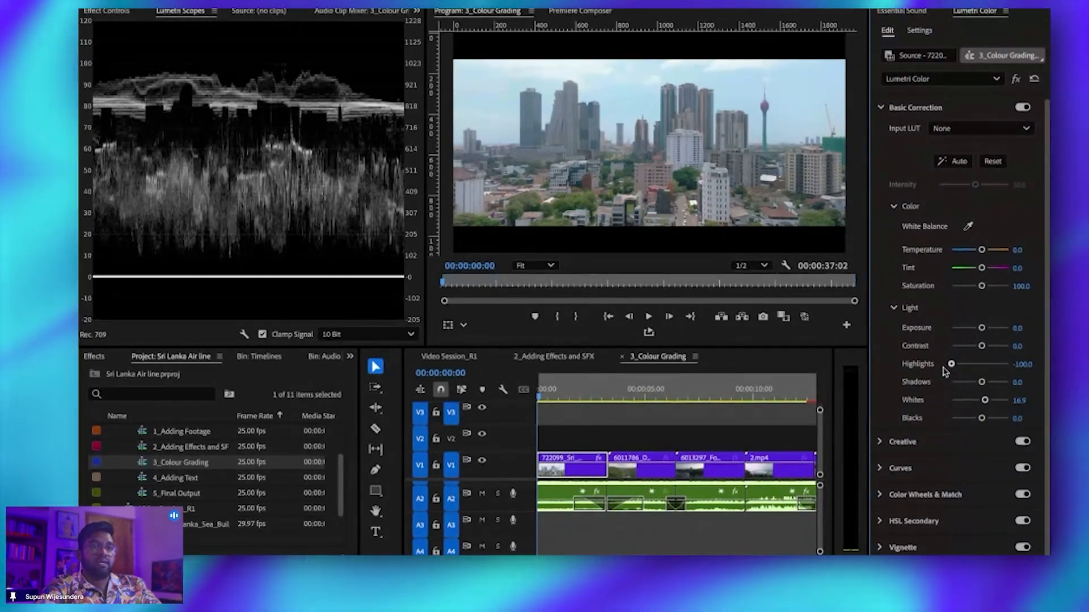
{"action": "left_click_drag", "start_coordinate": [951, 368], "coordinate": [974, 367]}
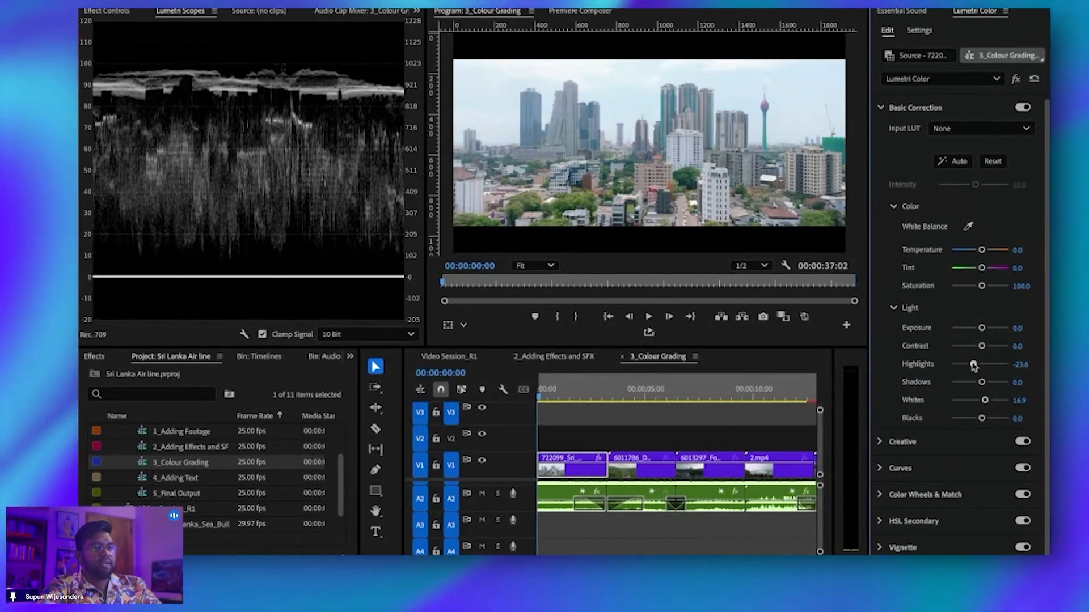
{"action": "left_click_drag", "start_coordinate": [973, 366], "coordinate": [973, 366]}
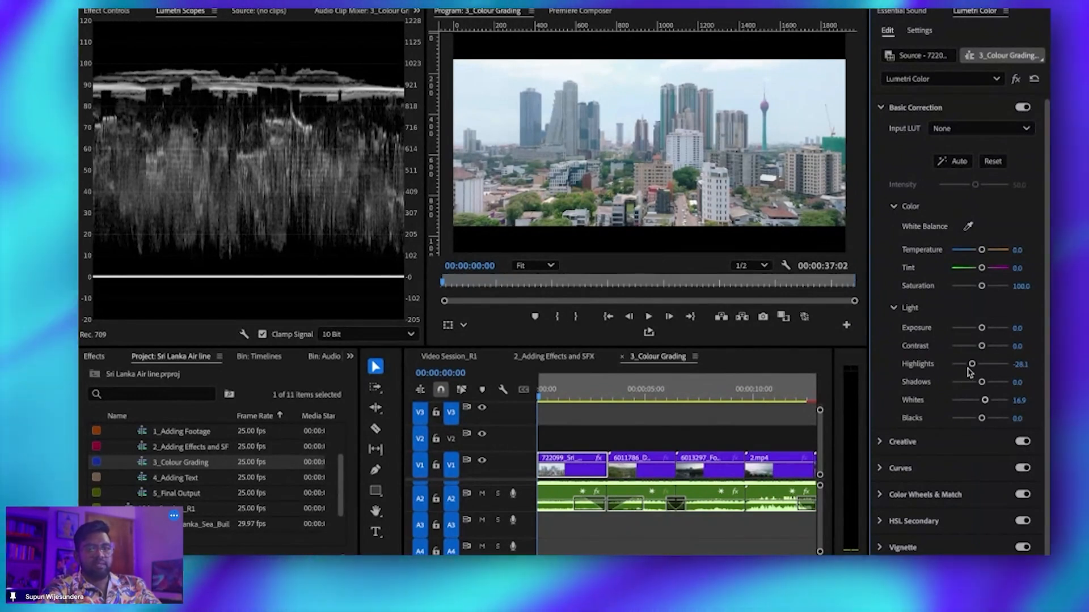
{"action": "left_click_drag", "start_coordinate": [973, 368], "coordinate": [971, 370]}
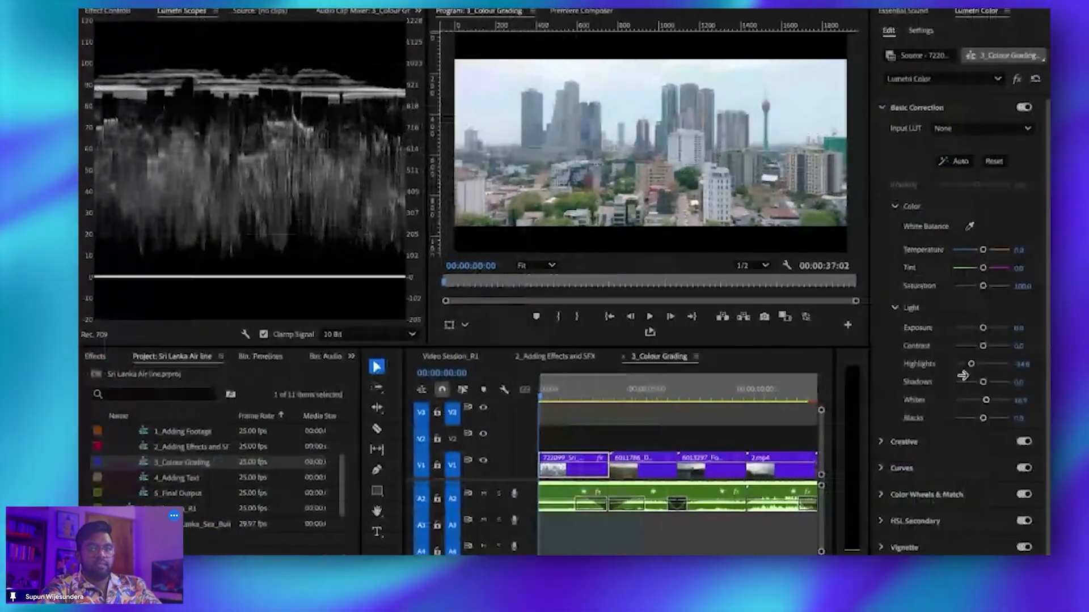
Step: Try the first clip's Contrast at -100 and 100, and settle on 5.6
{"action": "left_click_drag", "start_coordinate": [983, 348], "coordinate": [945, 349]}
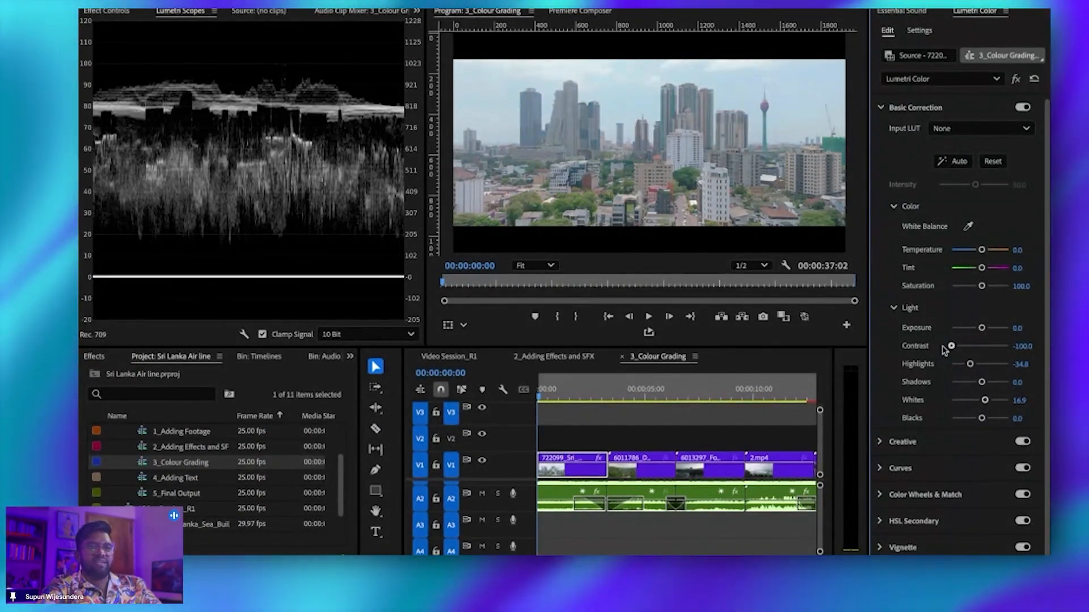
{"action": "left_click_drag", "start_coordinate": [945, 349], "coordinate": [1014, 345]}
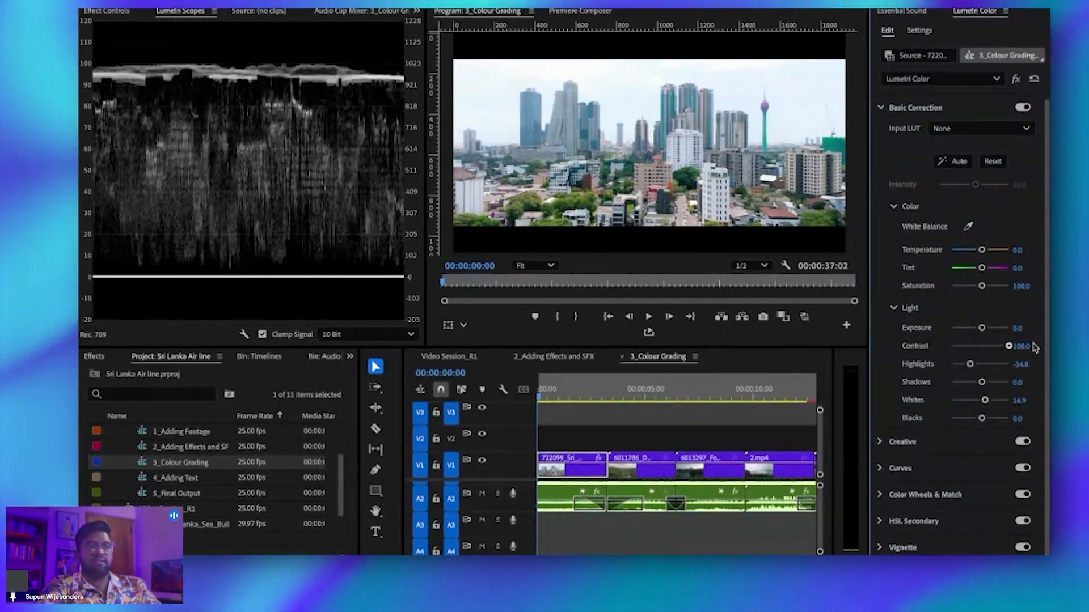
{"action": "left_click_drag", "start_coordinate": [1034, 348], "coordinate": [983, 350]}
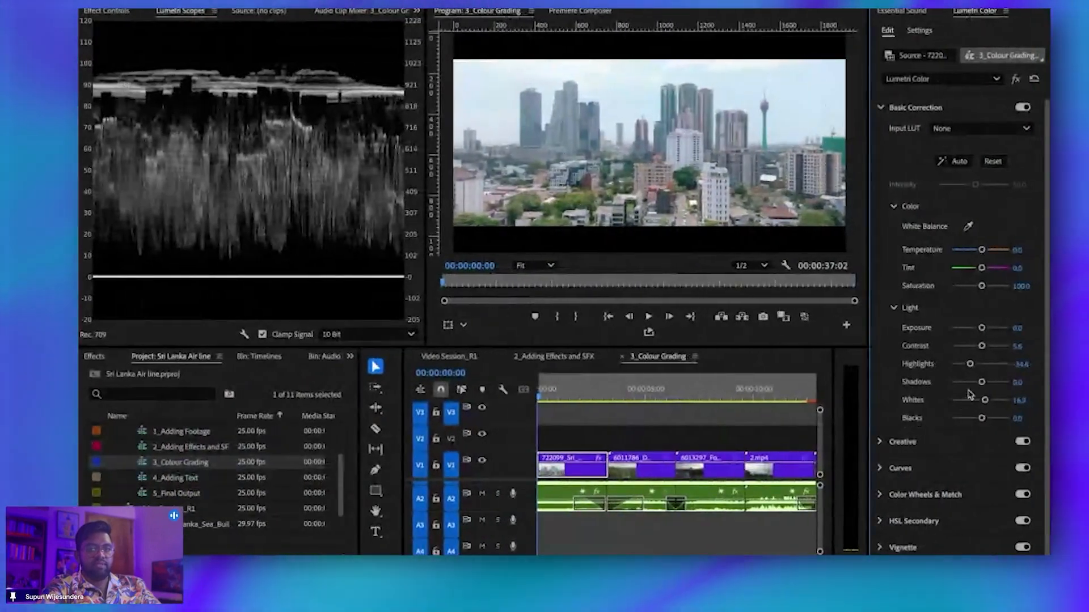
Step: Lower the first clip's Shadows to -34.8 and its Blacks to -43.8, keeping the waveform's darkest parts just above 0
{"action": "left_click_drag", "start_coordinate": [988, 382], "coordinate": [967, 390]}
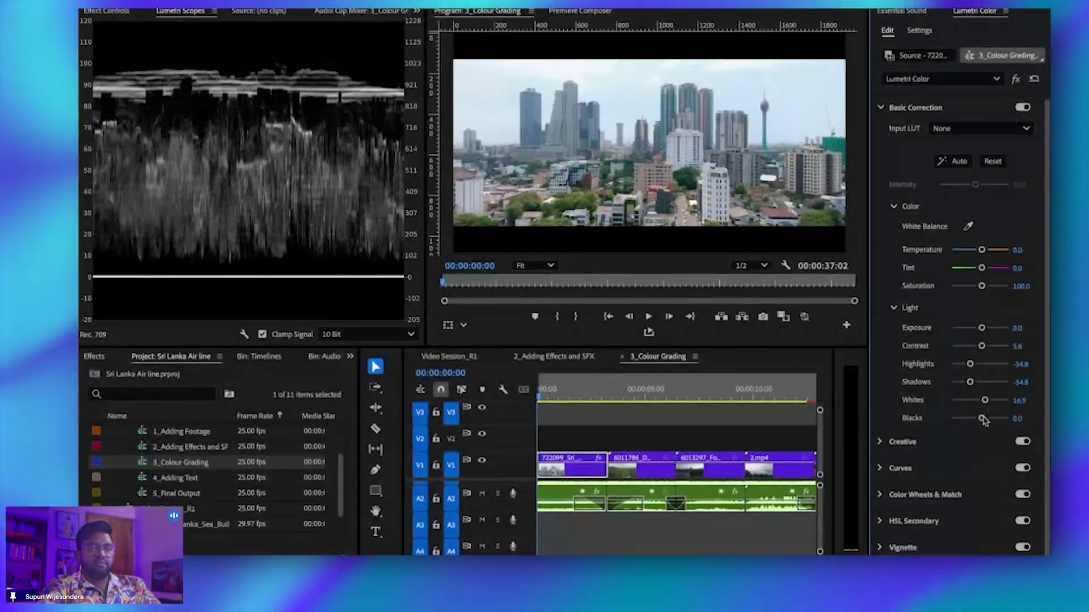
{"action": "left_click_drag", "start_coordinate": [1043, 418], "coordinate": [1026, 421]}
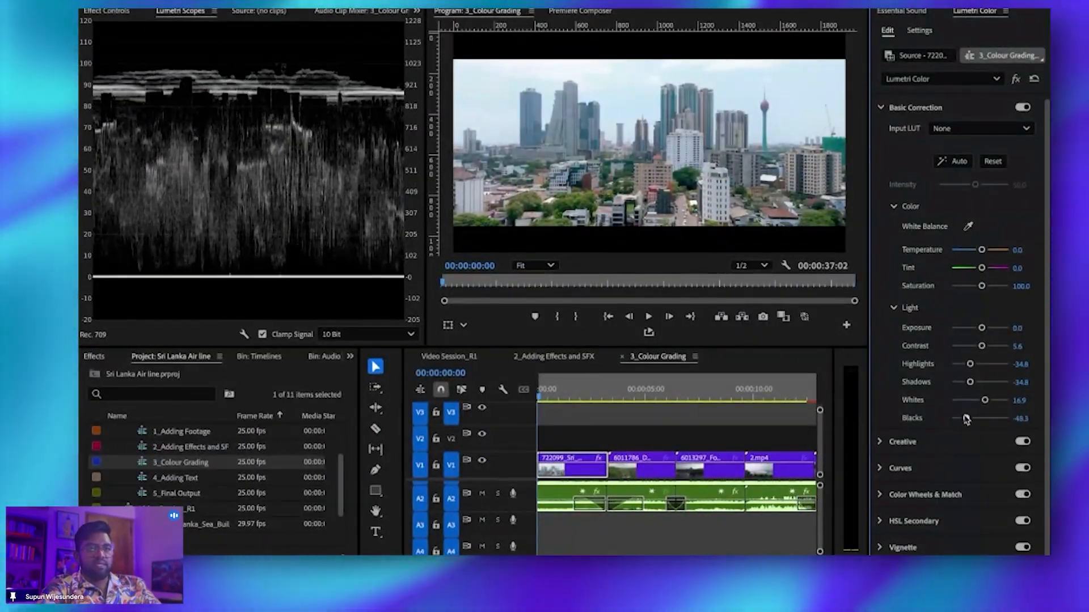
{"action": "mouse_move", "coordinate": [965, 420]}
{"action": "left_mouse_down"}
{"action": "mouse_move", "coordinate": [952, 419]}
{"action": "mouse_move", "coordinate": [987, 424]}
{"action": "mouse_move", "coordinate": [967, 429]}
{"action": "left_mouse_up"}
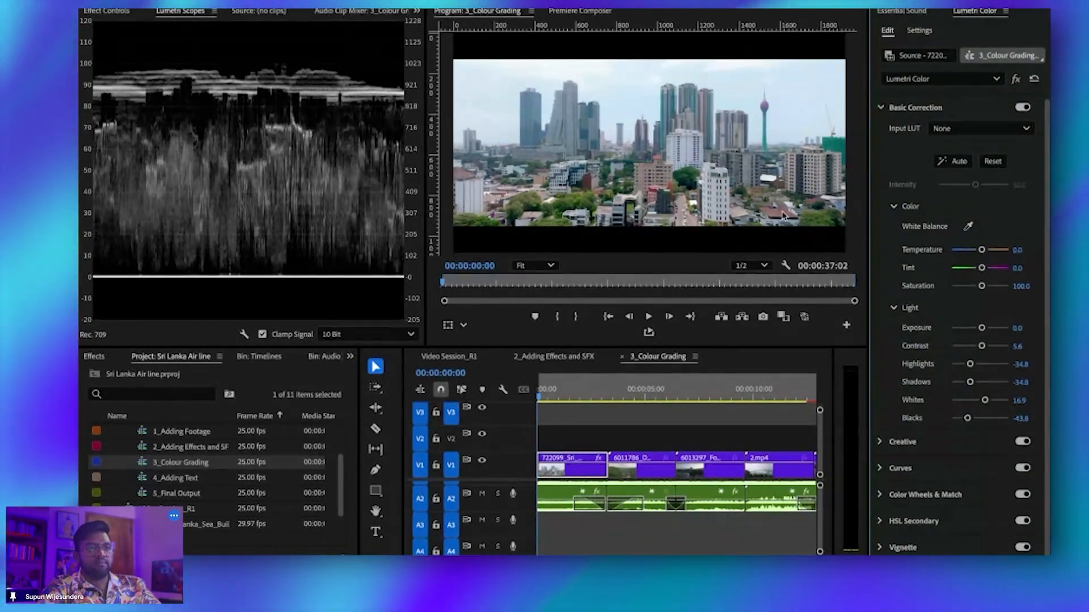
Step: Compare the first clip full screen with the Lumetri Color effect bypassed and enabled
{"action": "left_click", "coordinate": [1017, 81]}
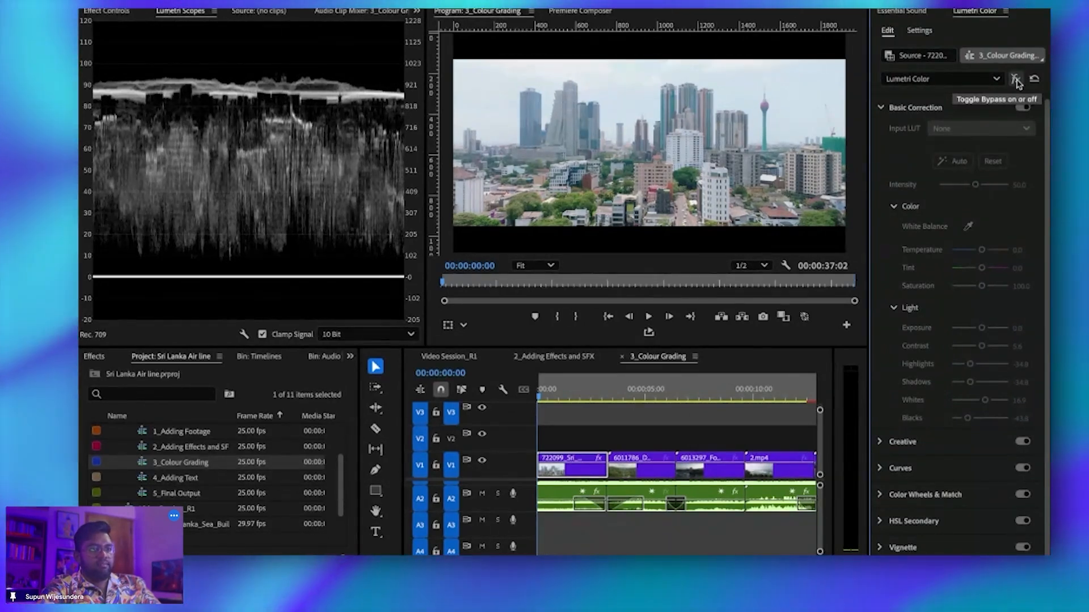
{"action": "key", "text": "ctrl+grave"}
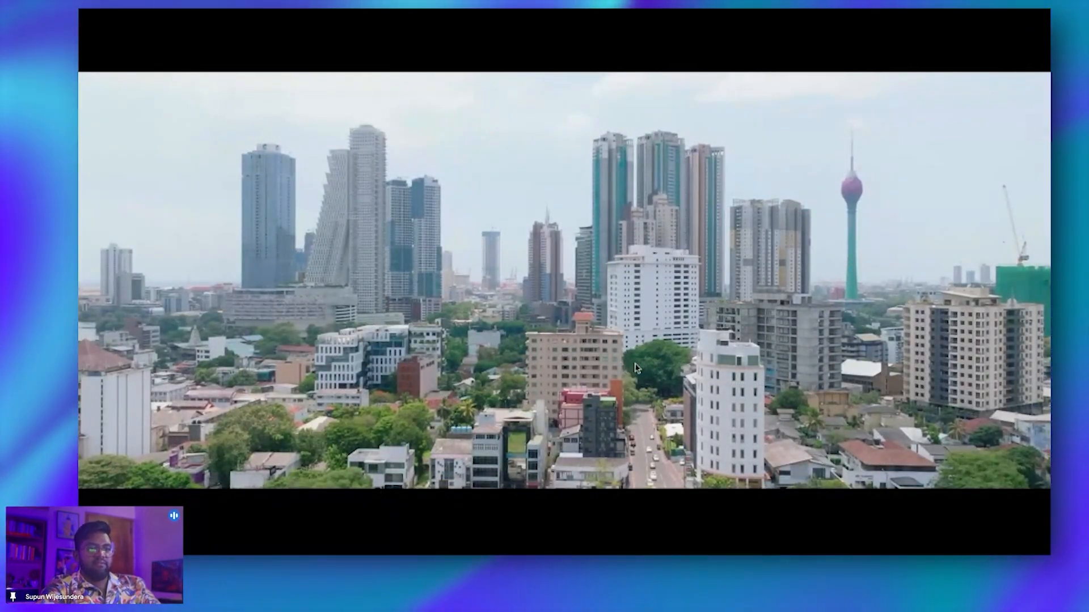
{"action": "key", "text": "ctrl+grave"}
{"action": "left_click", "coordinate": [1015, 80]}
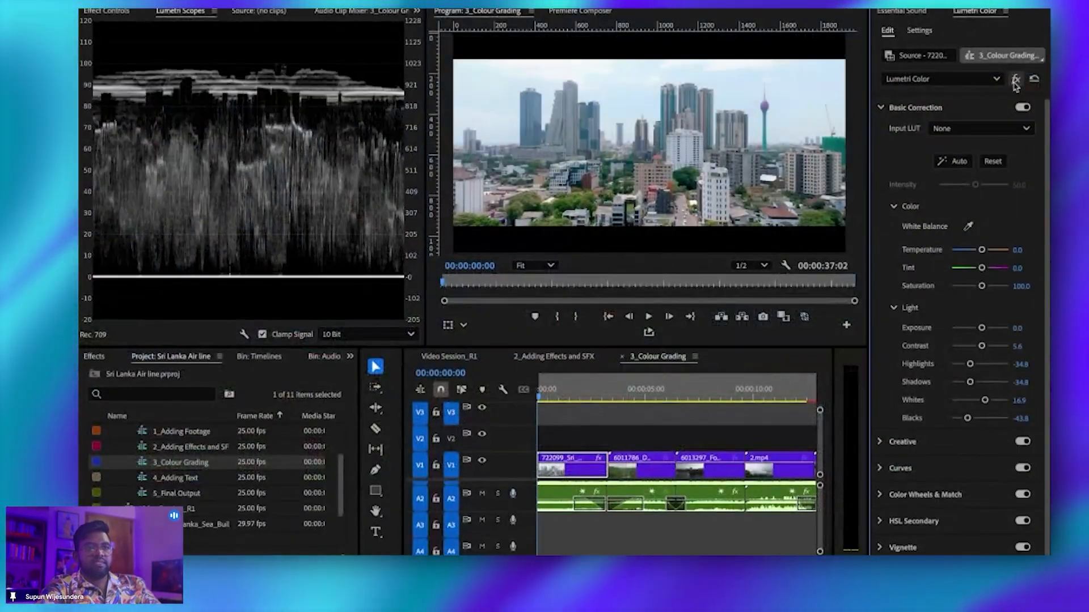
{"action": "key", "text": "ctrl+grave"}
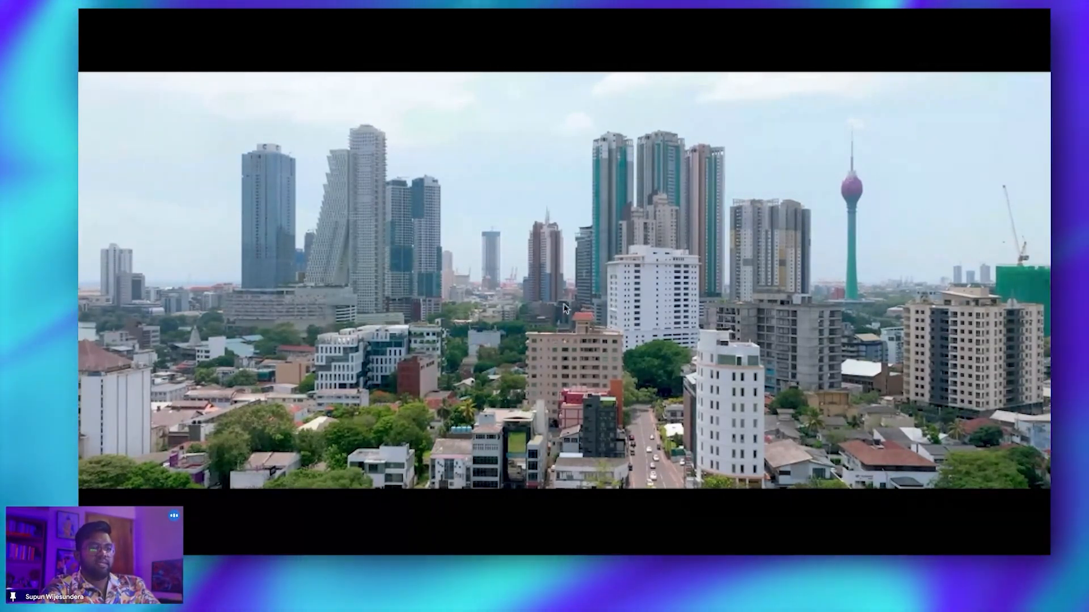
{"action": "key", "text": "ctrl+grave"}
Step: Deselect the first clip, compare its grade with the ungraded second clip, and return the playhead to the sequence start
{"action": "left_click", "coordinate": [595, 430]}
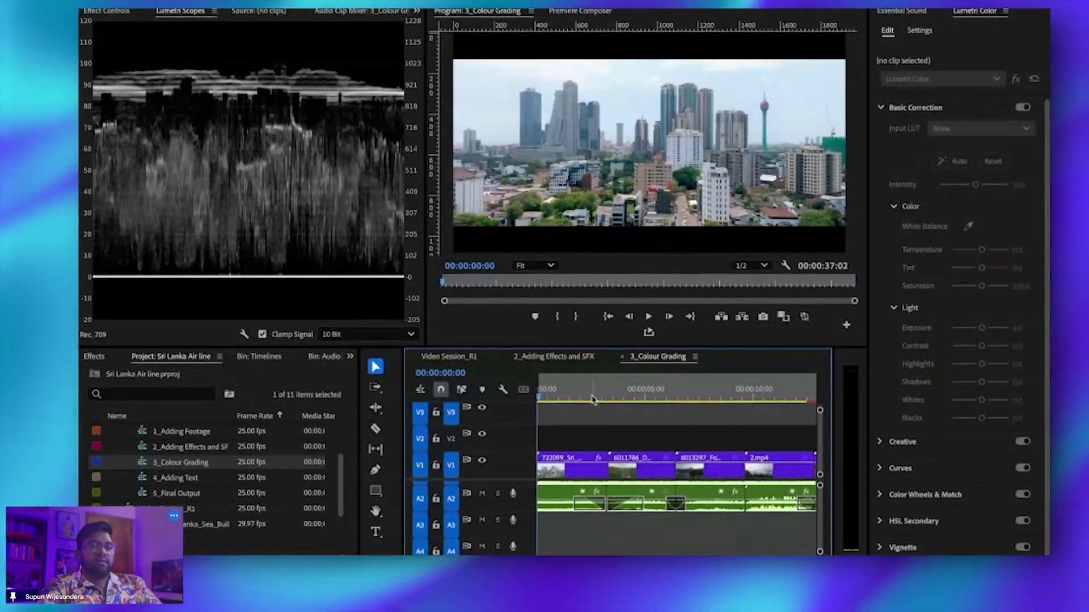
{"action": "left_click", "coordinate": [591, 397]}
{"action": "left_click", "coordinate": [646, 399]}
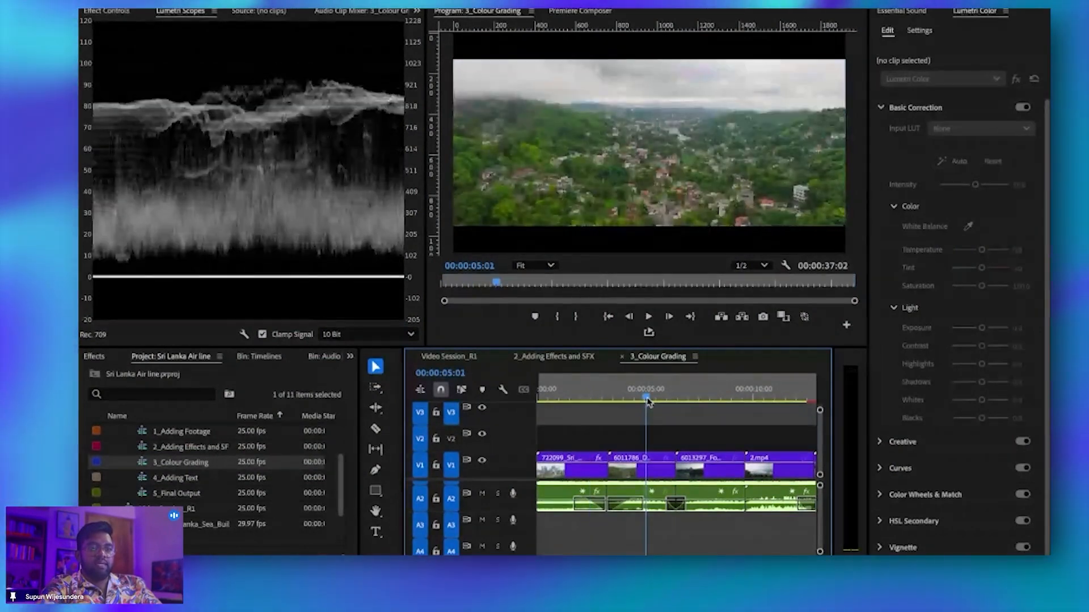
{"action": "left_click_drag", "start_coordinate": [648, 399], "coordinate": [590, 400]}
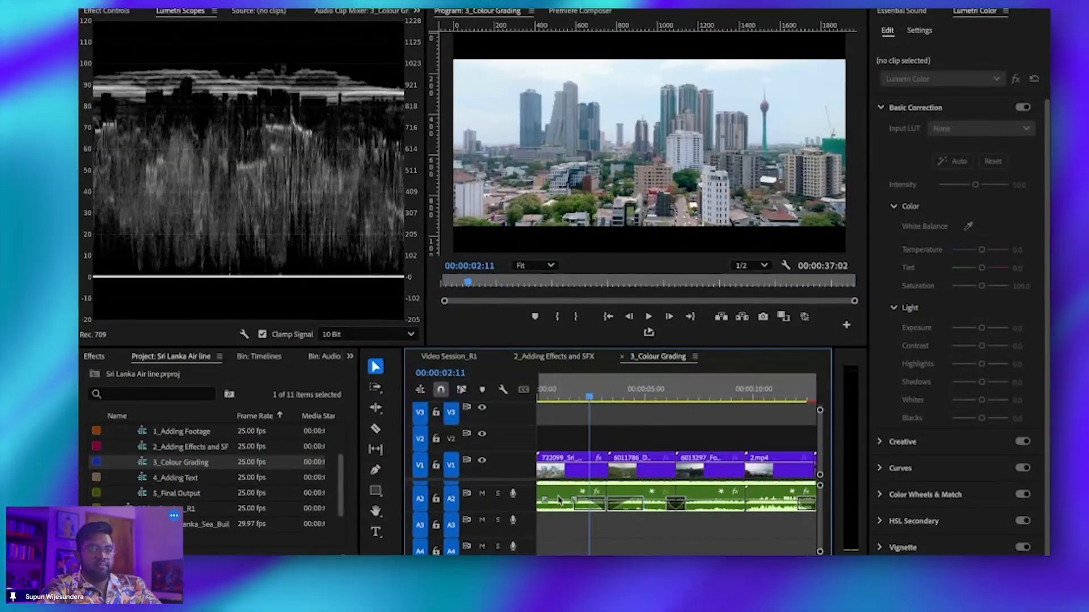
{"action": "scroll", "coordinate": [465, 482], "scroll_direction": "up", "scroll_amount": 2}
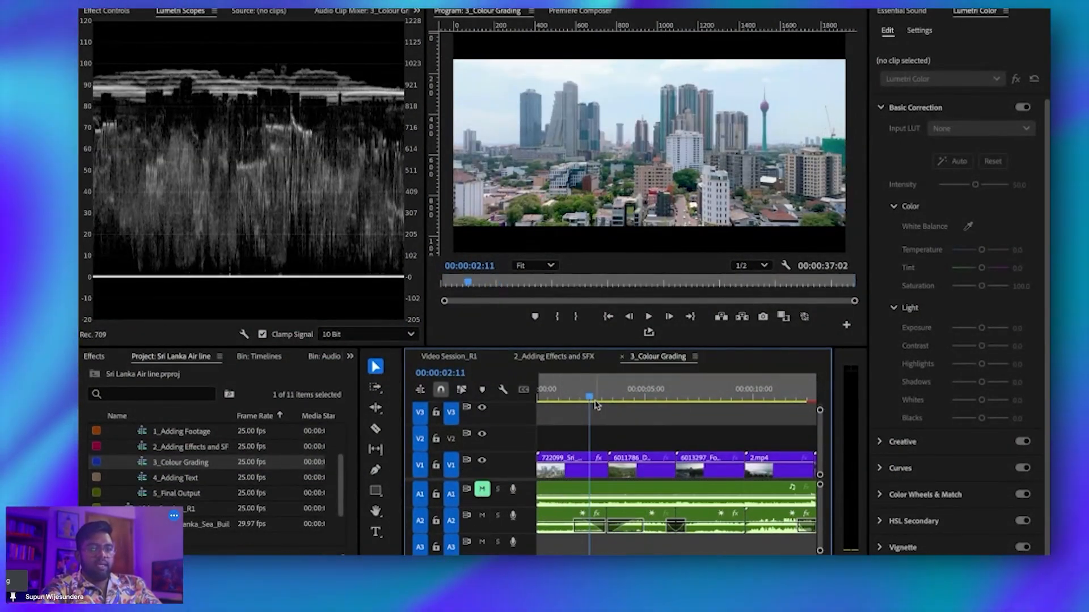
{"action": "key", "text": "Home"}
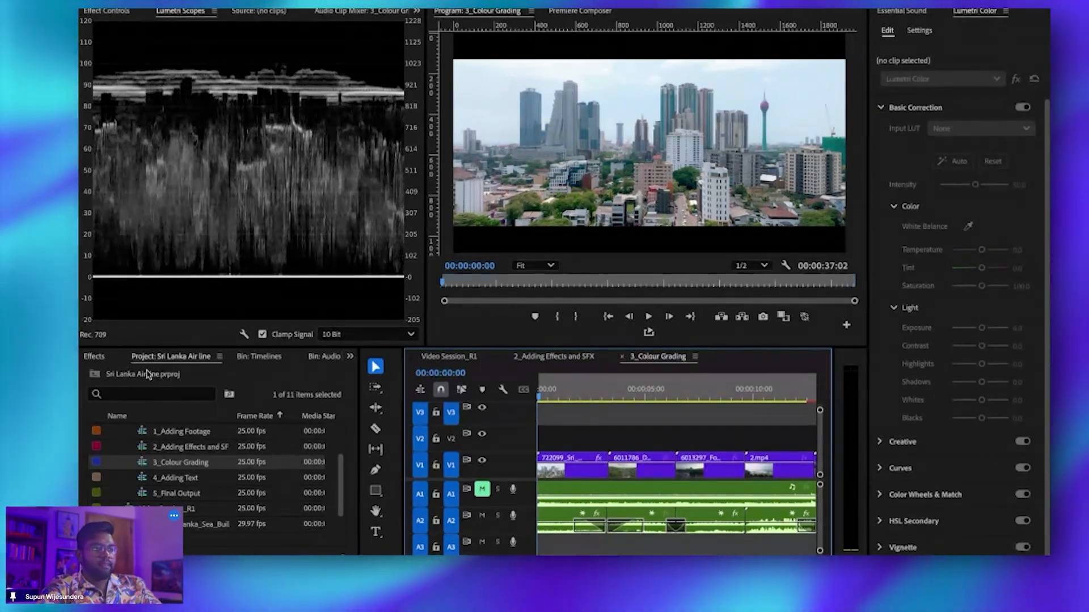
Step: Create an adjustment layer with the default video settings and place it on V2 at the start of the 3_Colour Grading sequence
{"action": "left_click", "coordinate": [321, 360]}
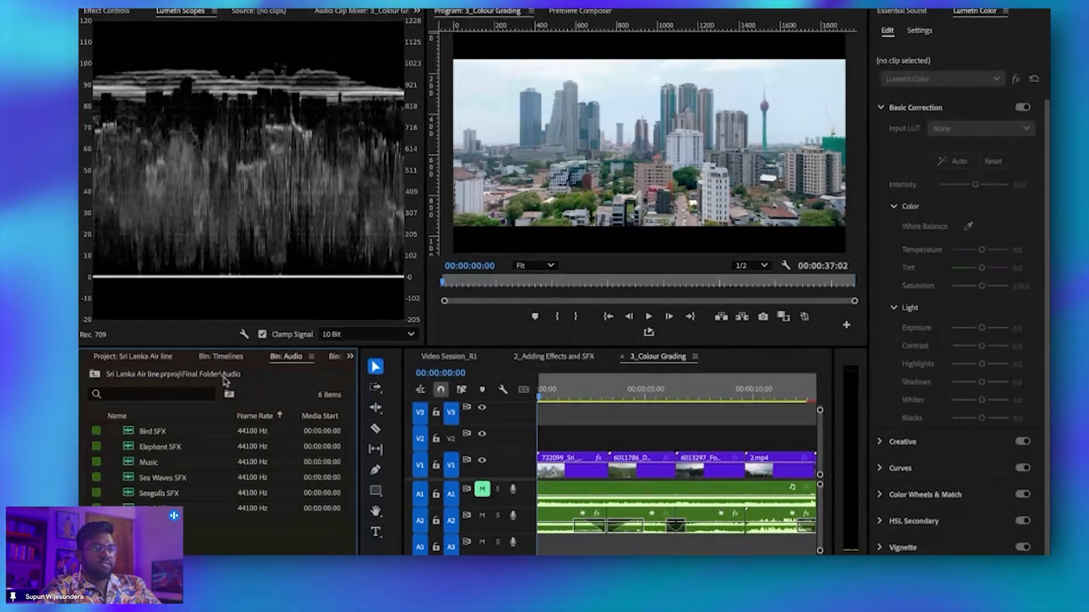
{"action": "left_click", "coordinate": [156, 358]}
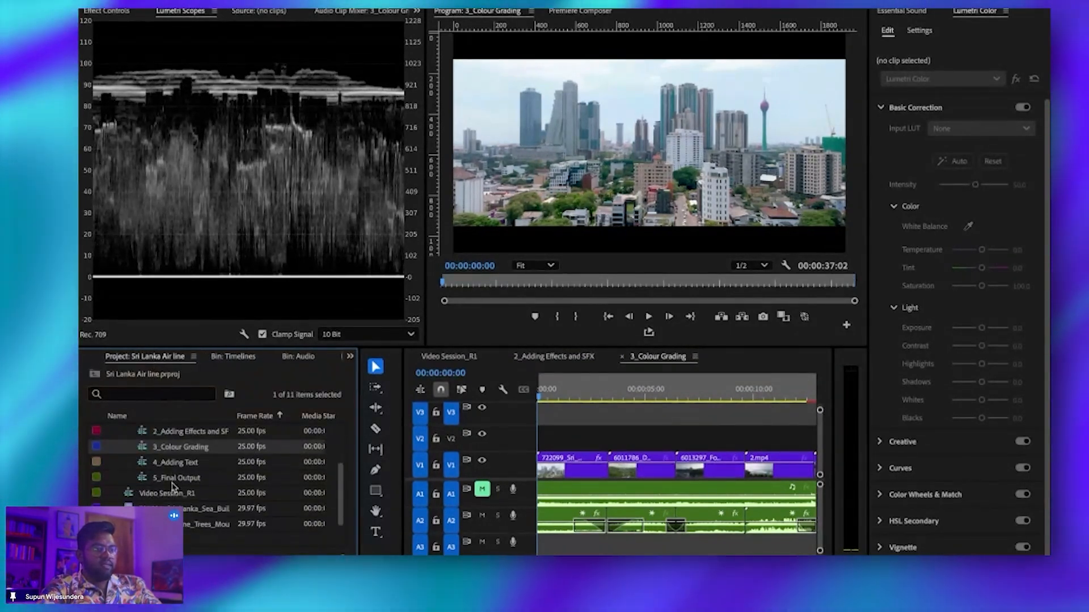
{"action": "left_click", "coordinate": [324, 555]}
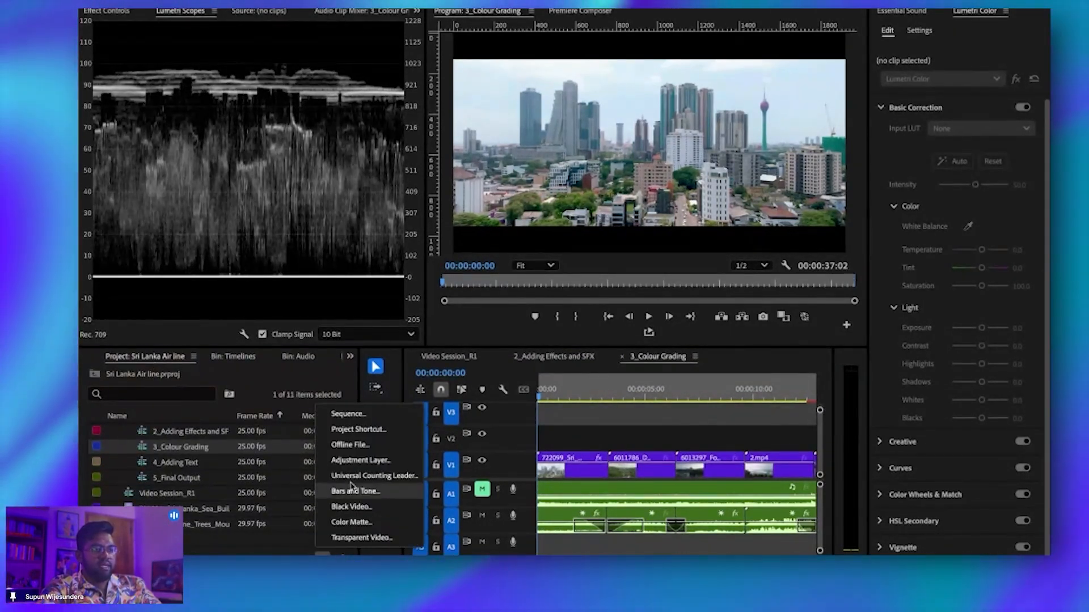
{"action": "left_click", "coordinate": [363, 465]}
{"action": "left_click", "coordinate": [650, 361]}
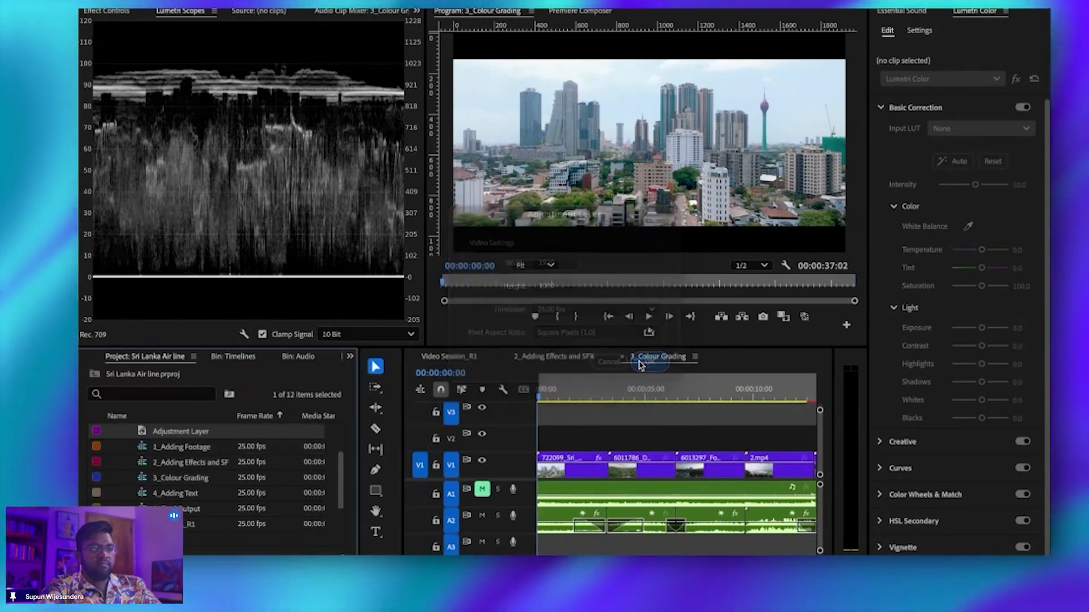
{"action": "left_click_drag", "start_coordinate": [143, 436], "coordinate": [534, 448]}
Step: Apply the SL BLUE INTENSE creative look to the adjustment layer on V2
{"action": "left_click", "coordinate": [566, 396]}
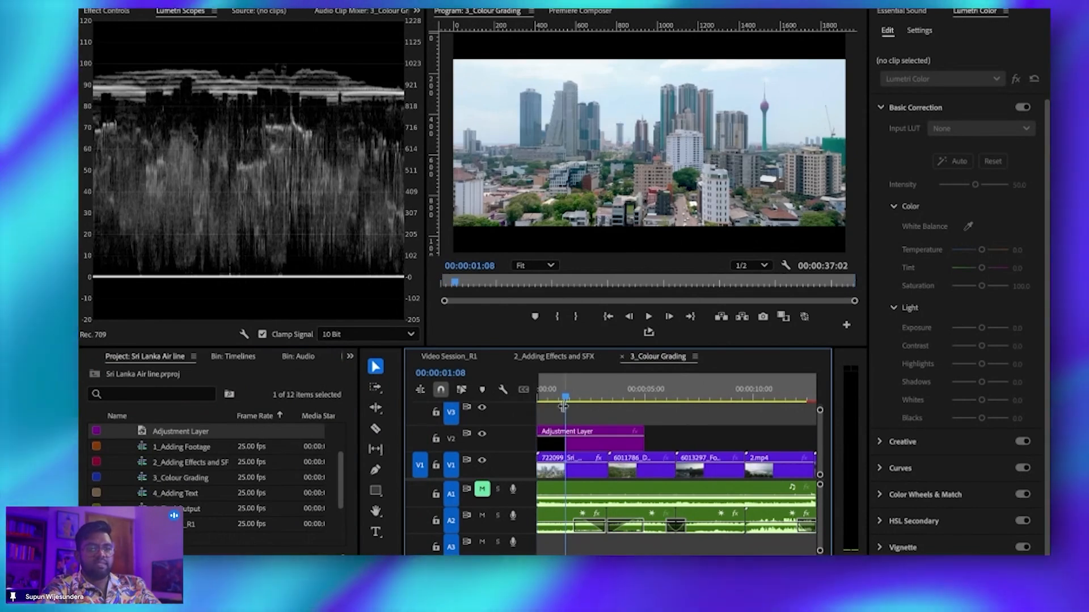
{"action": "left_click", "coordinate": [561, 437]}
{"action": "scroll", "coordinate": [999, 178], "scroll_direction": "down", "scroll_amount": 1}
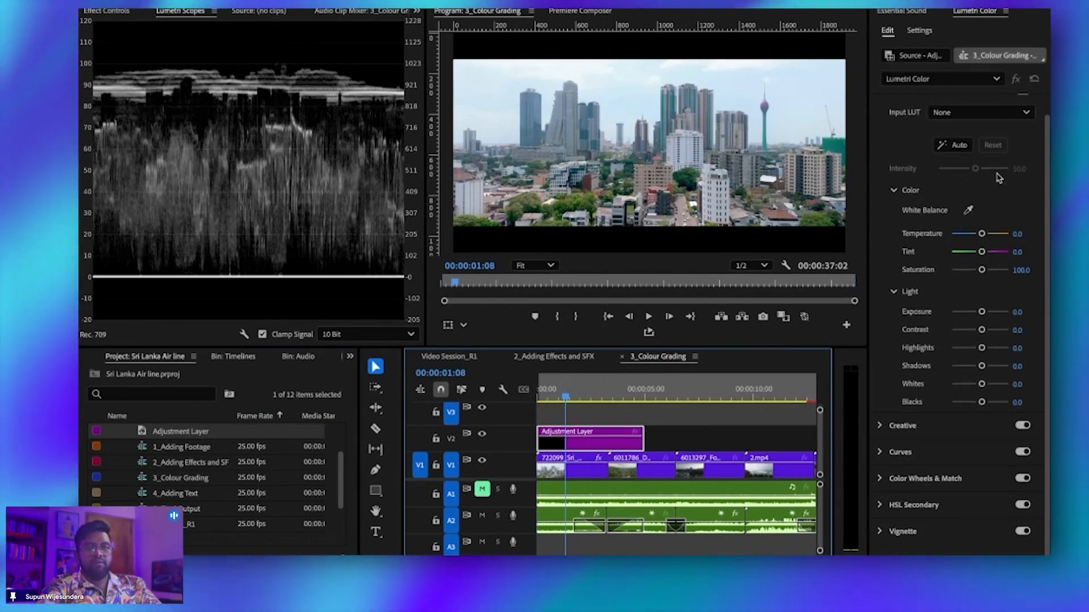
{"action": "left_click", "coordinate": [880, 425]}
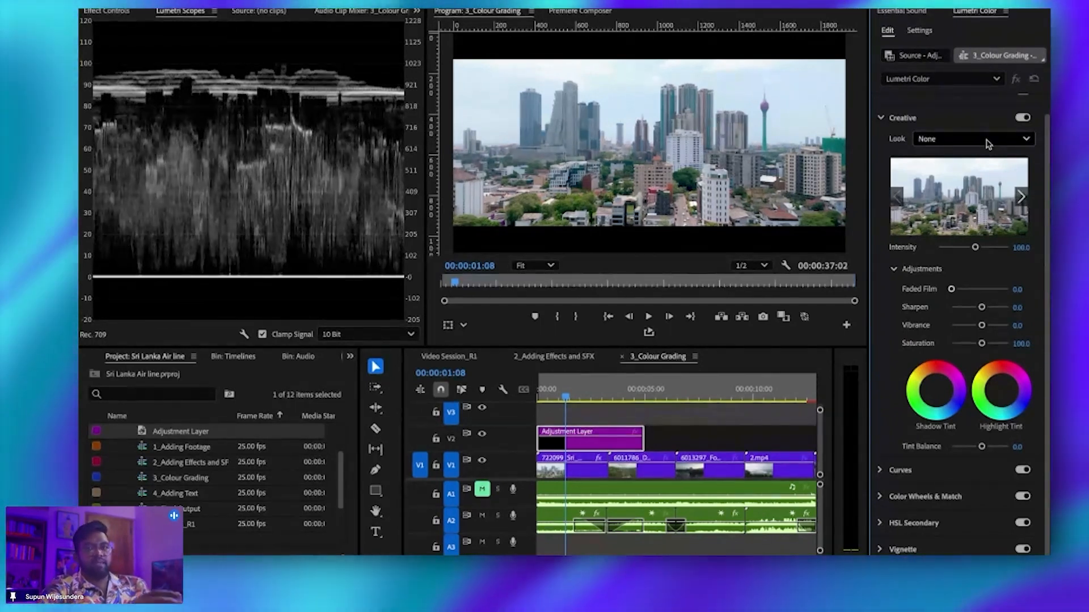
{"action": "left_click", "coordinate": [988, 144]}
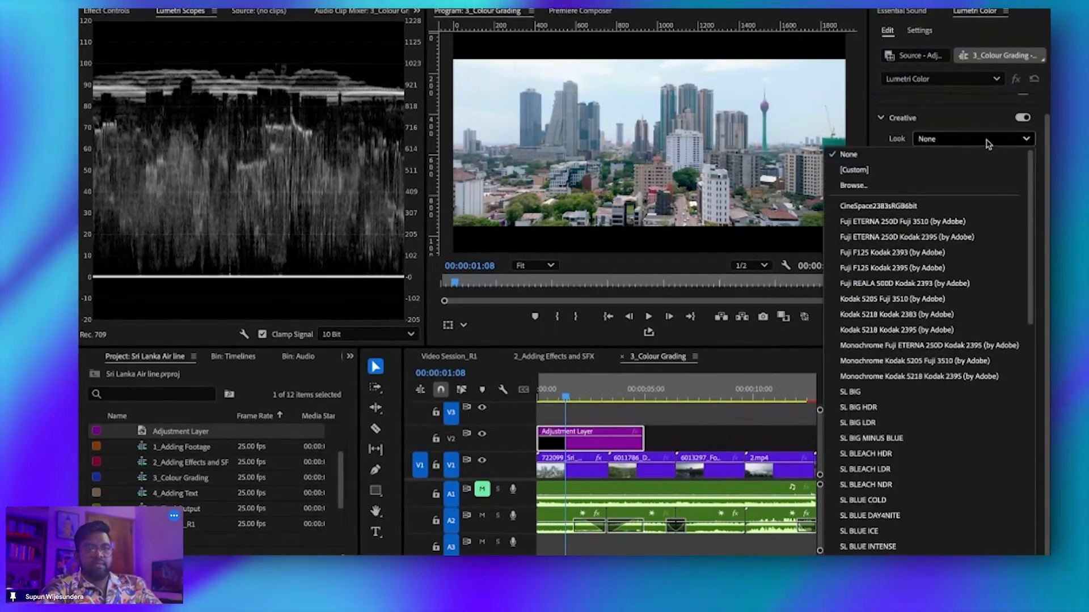
{"action": "scroll", "coordinate": [901, 398], "scroll_direction": "down", "scroll_amount": 4}
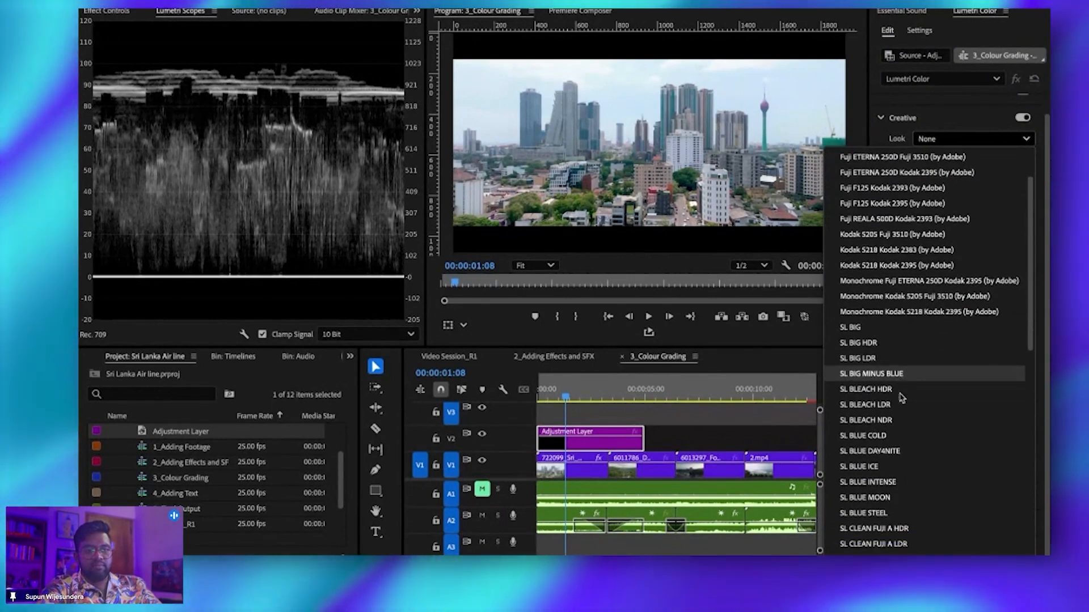
{"action": "left_click", "coordinate": [878, 482]}
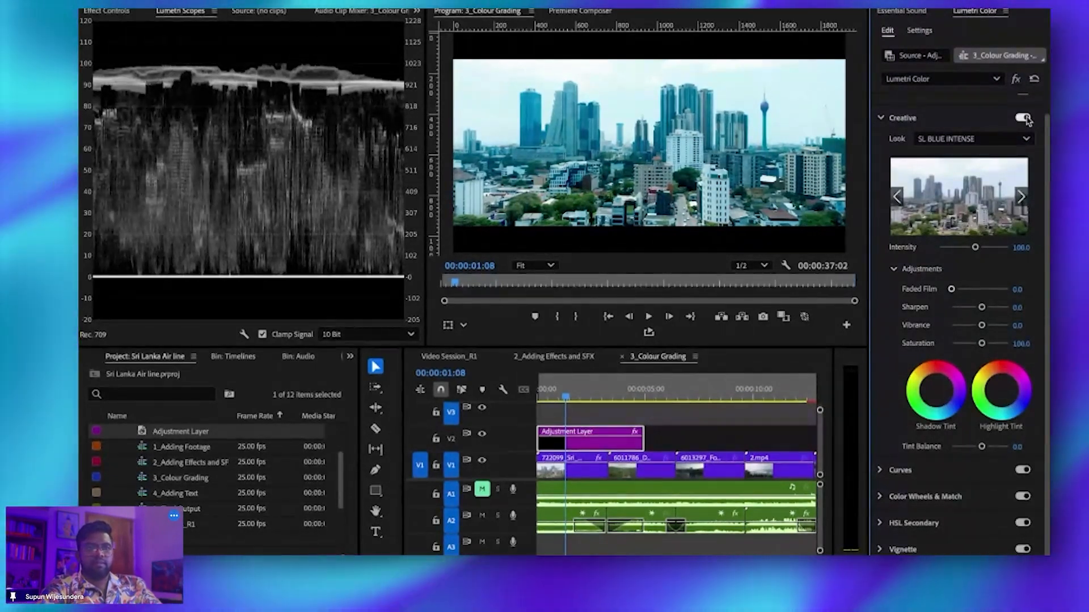
Step: Compare the adjustment layer with its Creative correction off and on, and slightly lower the look's Intensity
{"action": "left_click", "coordinate": [1024, 118]}
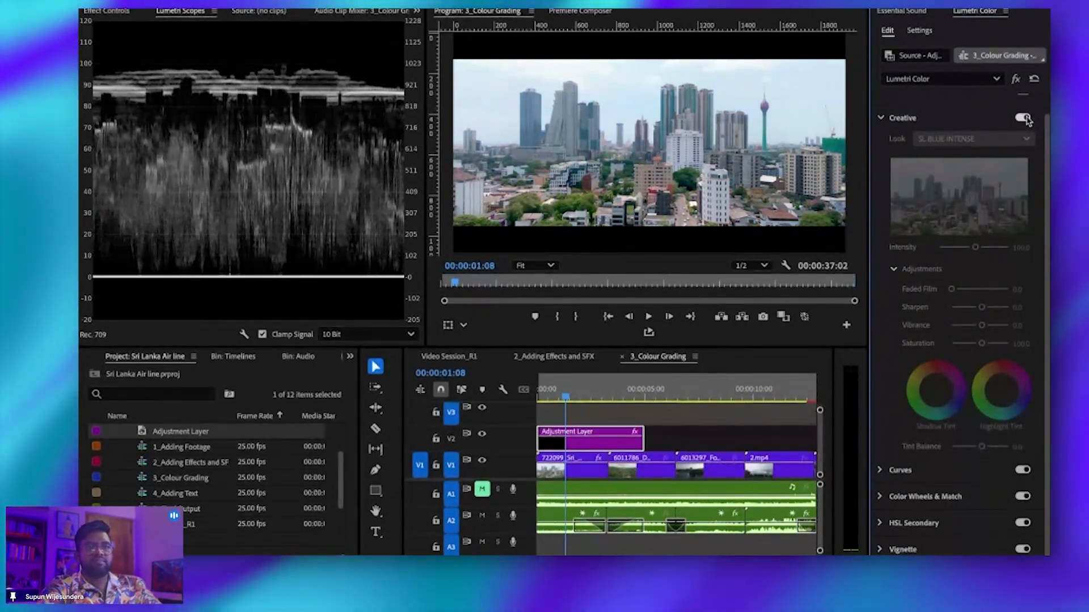
{"action": "left_click", "coordinate": [1023, 118]}
{"action": "mouse_move", "coordinate": [974, 247]}
{"action": "left_mouse_down"}
{"action": "mouse_move", "coordinate": [963, 248]}
{"action": "mouse_move", "coordinate": [1013, 248]}
{"action": "mouse_move", "coordinate": [933, 253]}
{"action": "mouse_move", "coordinate": [979, 249]}
{"action": "mouse_move", "coordinate": [954, 248]}
{"action": "mouse_move", "coordinate": [964, 250]}
{"action": "left_mouse_up"}
Step: Extend the adjustment layer on V2 to the end of the sequence so it covers every clip
{"action": "left_click", "coordinate": [668, 440]}
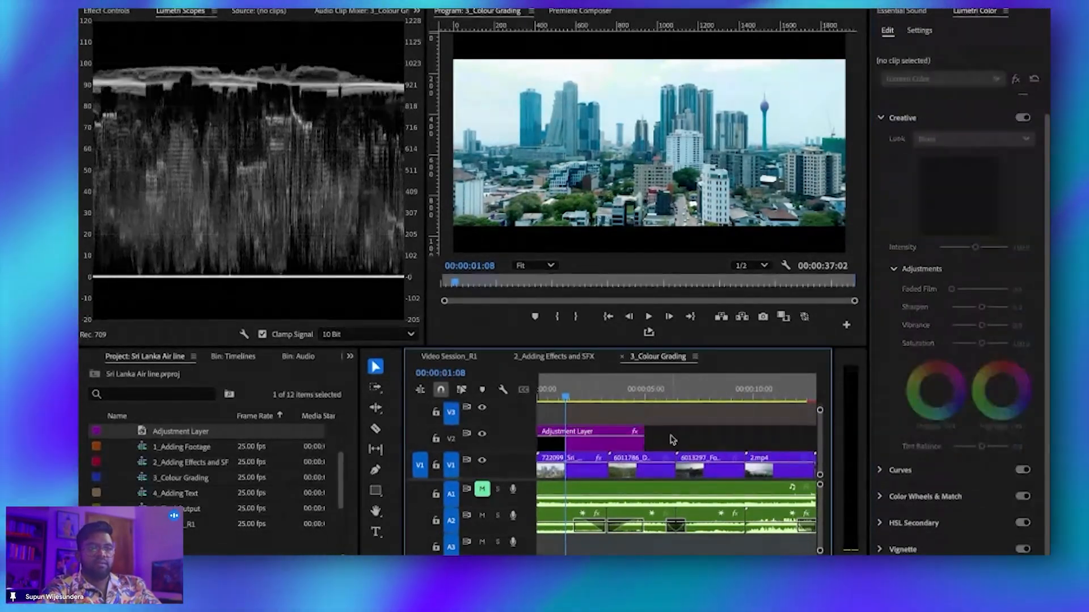
{"action": "key", "text": "grave"}
{"action": "key", "text": "minus"}
{"action": "key", "text": "minus"}
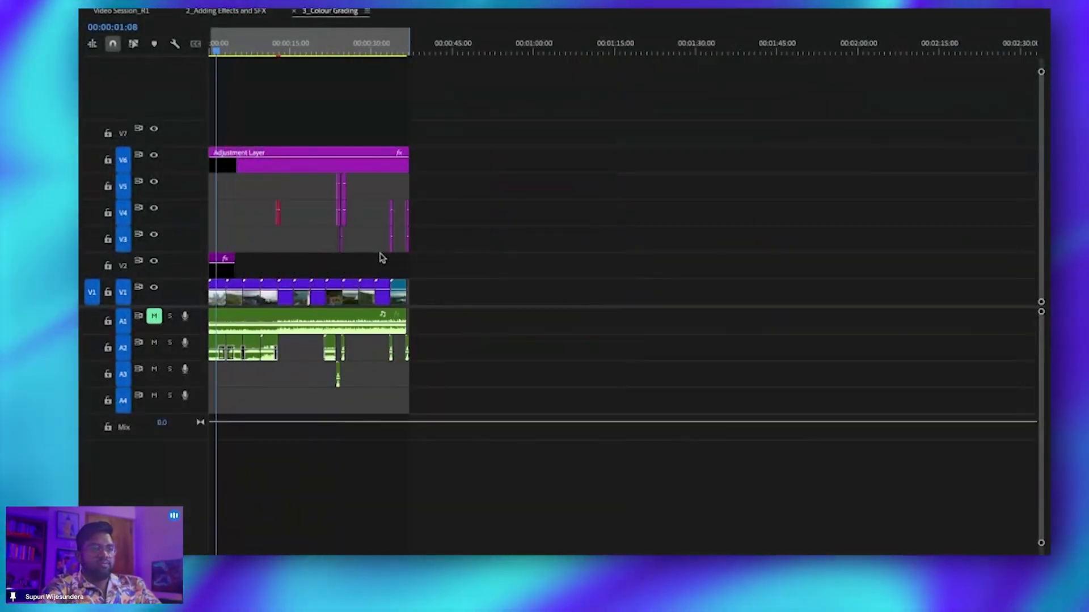
{"action": "left_click_drag", "start_coordinate": [234, 265], "coordinate": [413, 266]}
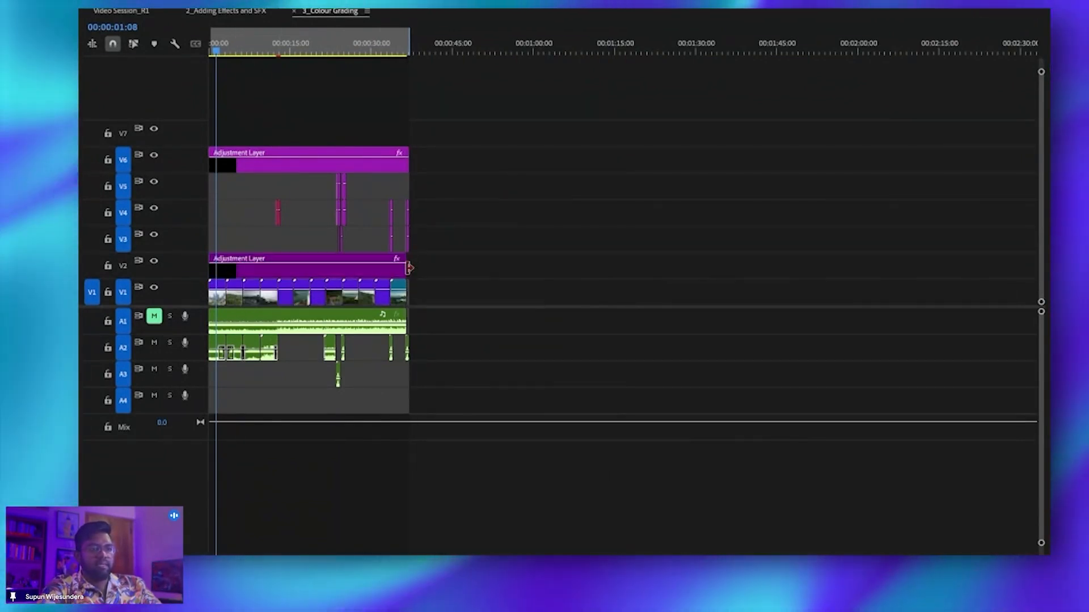
{"action": "key", "text": "grave"}
Step: Compare the rock landscape shot at 00:00:08:15 with the V2 adjustment layer track hidden and shown
{"action": "left_click_drag", "start_coordinate": [562, 391], "coordinate": [584, 391]}
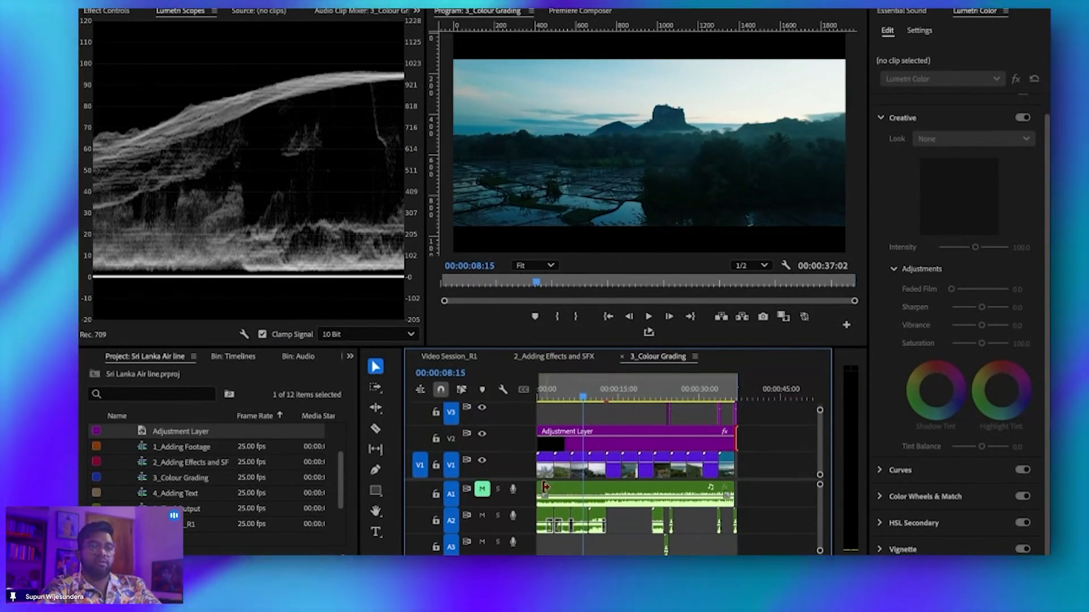
{"action": "left_click", "coordinate": [482, 435]}
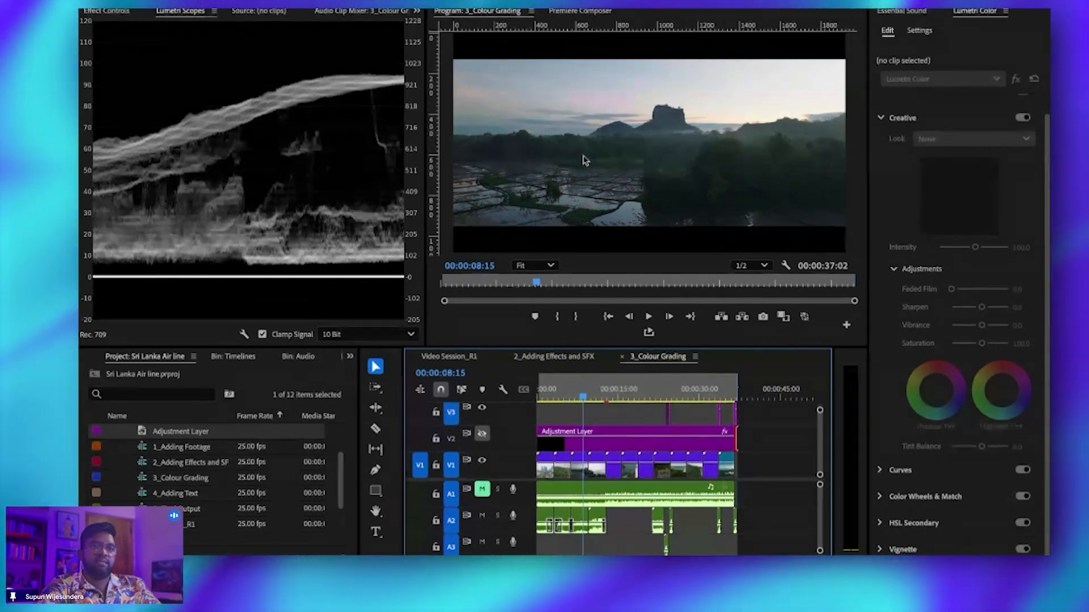
{"action": "left_click", "coordinate": [483, 435]}
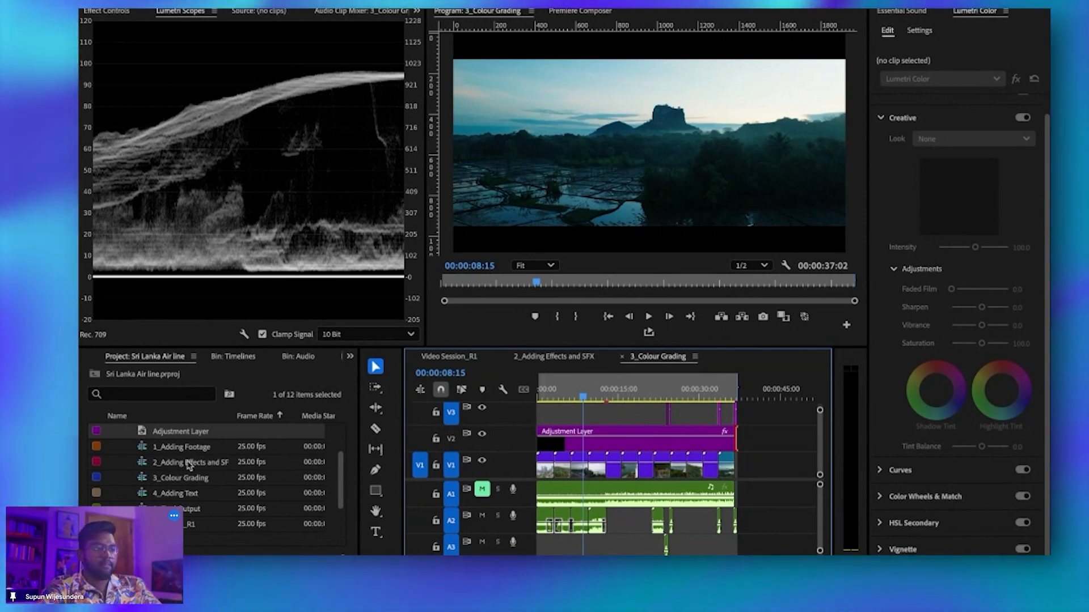
Step: Open the 4_Adding Text sequence and draw a wide text box across the city skyline with the Type tool
{"action": "double_click", "coordinate": [180, 496]}
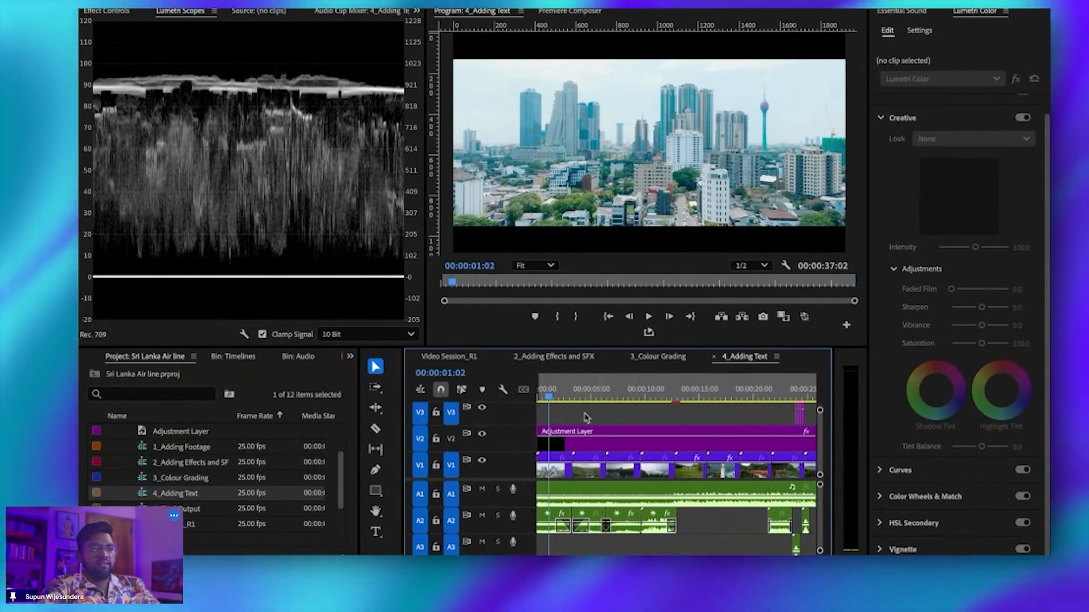
{"action": "left_click", "coordinate": [376, 533]}
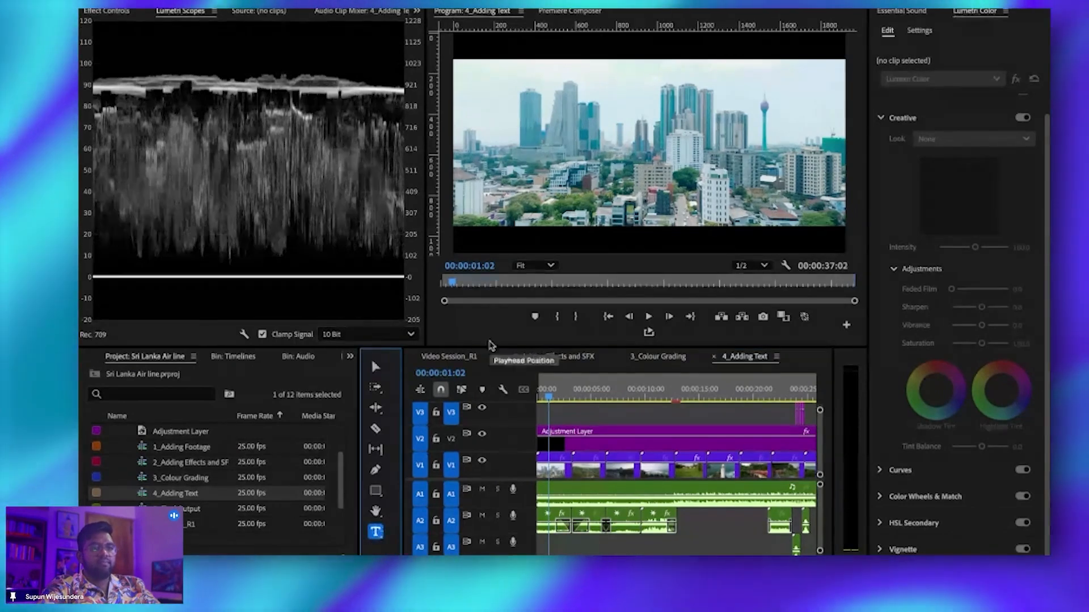
{"action": "left_click", "coordinate": [462, 123]}
{"action": "left_click_drag", "start_coordinate": [495, 135], "coordinate": [835, 204]}
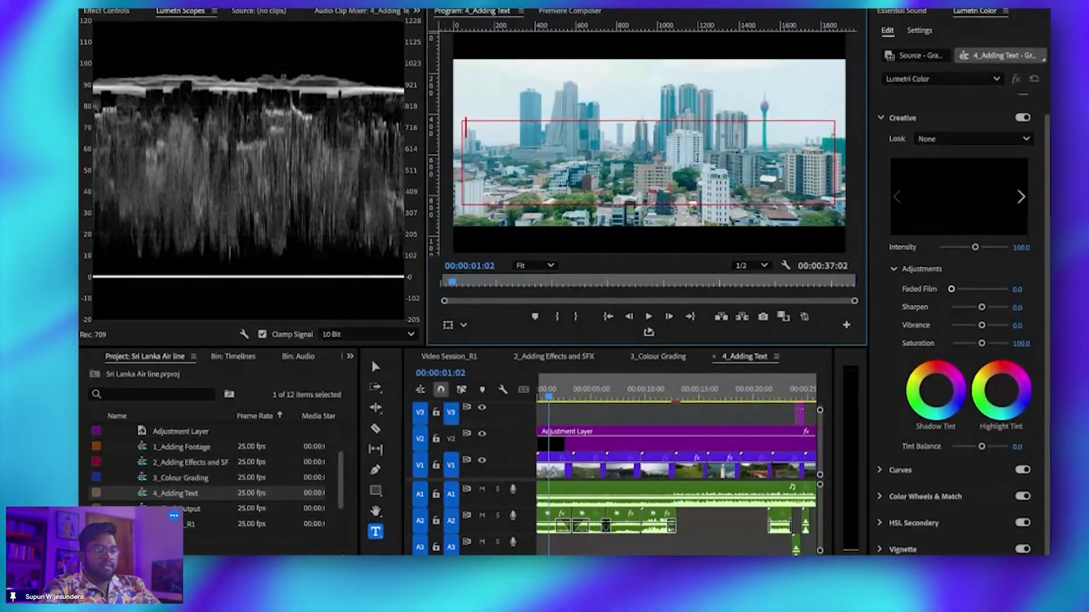
Step: Enter the title "Welcome to Sri Lanka" in the skyline text box, select all of it, and display the graphic's effect properties
{"action": "type", "text": "Welco"}
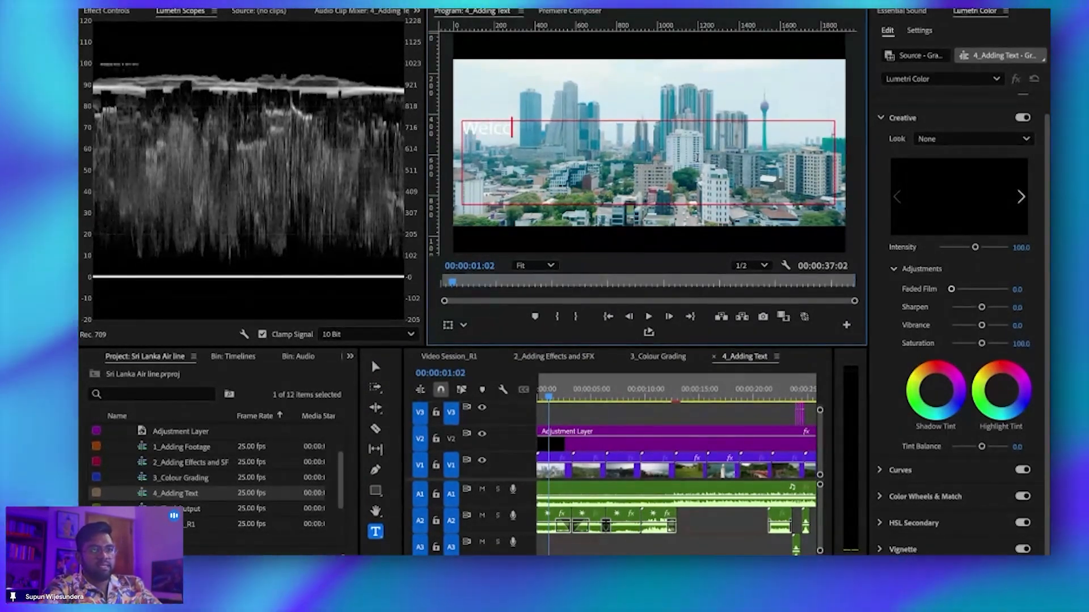
{"action": "type", "text": "me to Sri"}
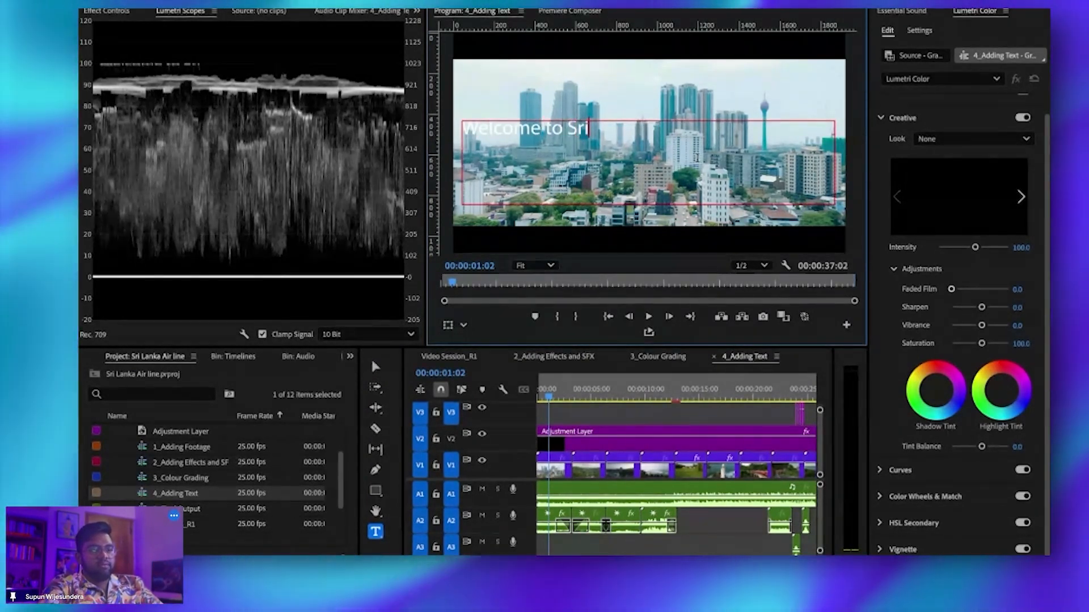
{"action": "type", "text": " Lanka"}
{"action": "key", "text": "ctrl+a"}
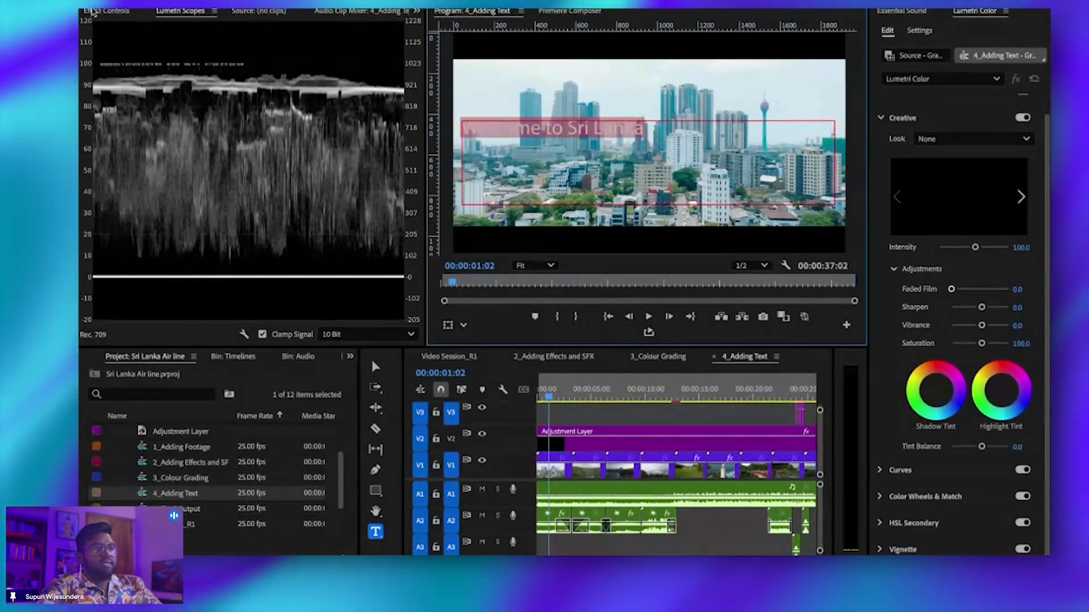
{"action": "left_click", "coordinate": [97, 12]}
{"action": "scroll", "coordinate": [272, 234], "scroll_direction": "down", "scroll_amount": 5}
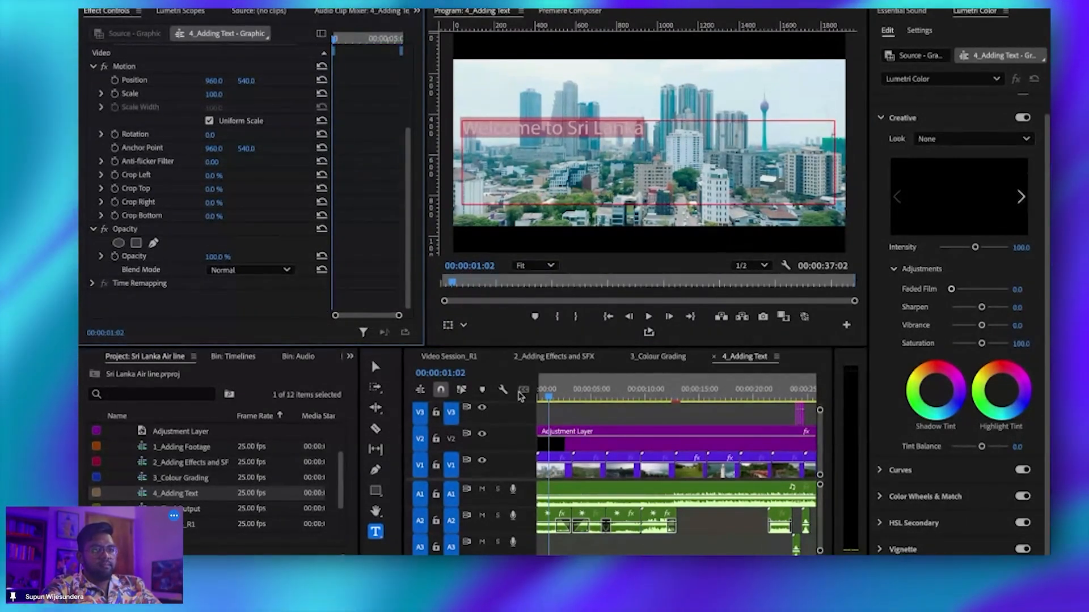
Step: Move the Welcome title clip from V7 down to V3, placing it at the very start of the sequence
{"action": "left_click", "coordinate": [569, 439]}
{"action": "key", "text": "grave"}
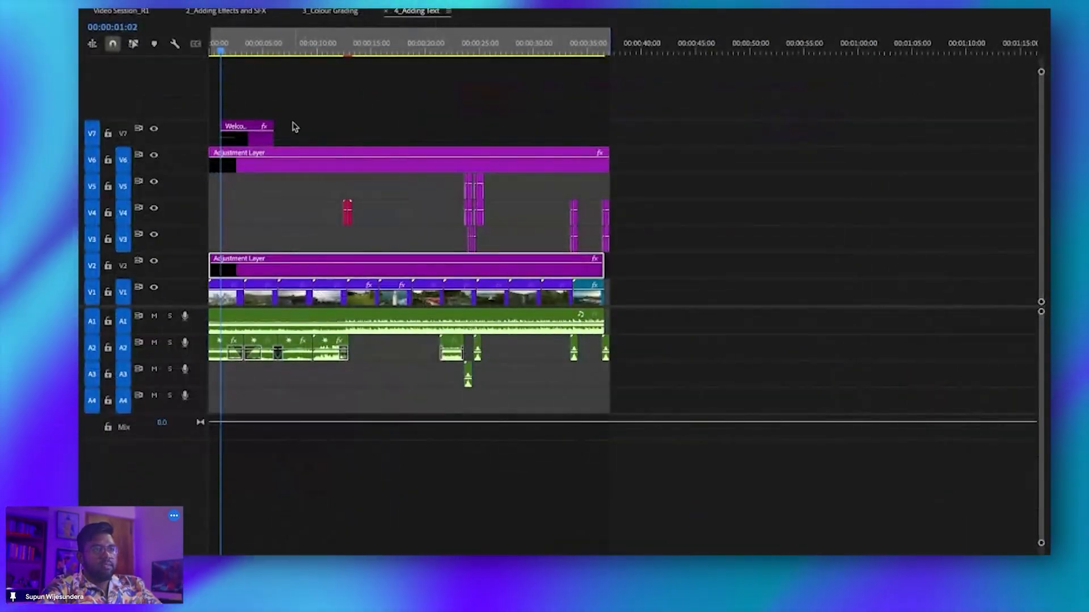
{"action": "left_click_drag", "start_coordinate": [264, 132], "coordinate": [217, 251]}
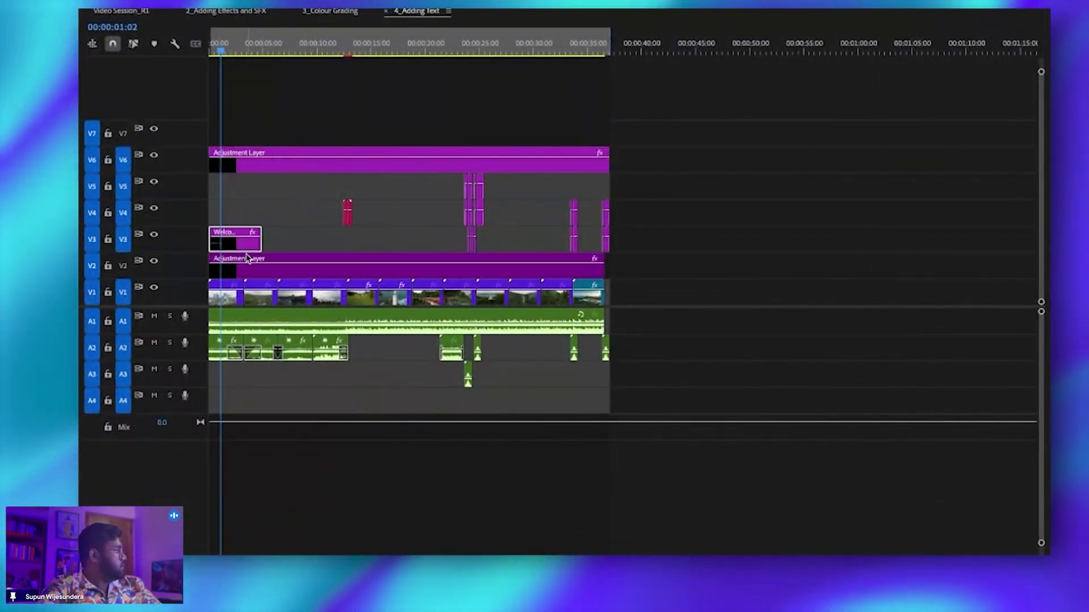
{"action": "key", "text": "grave"}
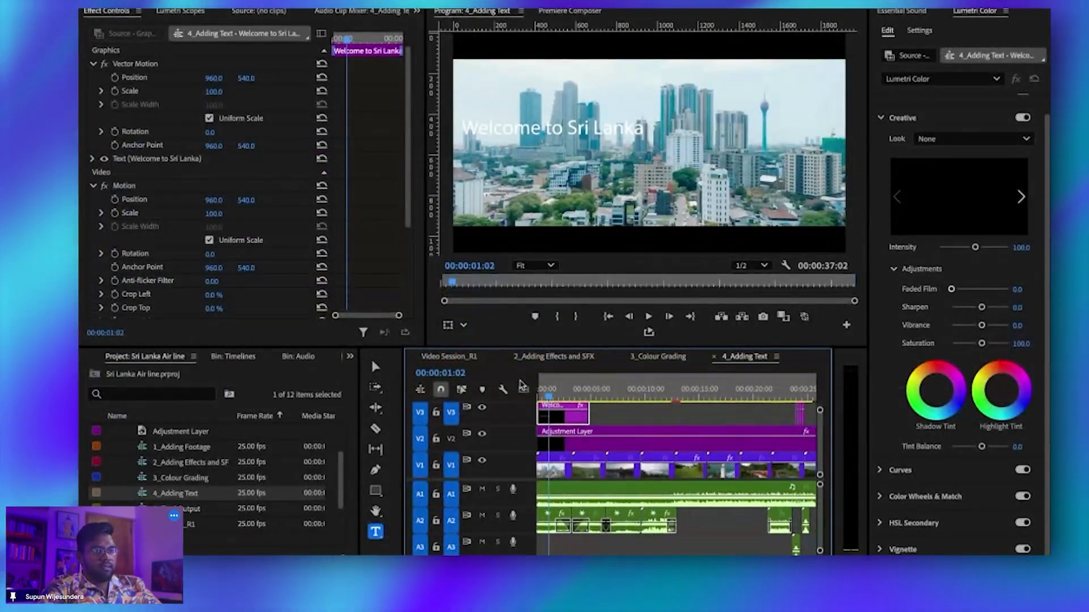
Step: Expand the title's text properties, slightly increase the font size, and apply All Caps with centered alignment
{"action": "scroll", "coordinate": [287, 263], "scroll_direction": "down", "scroll_amount": 3}
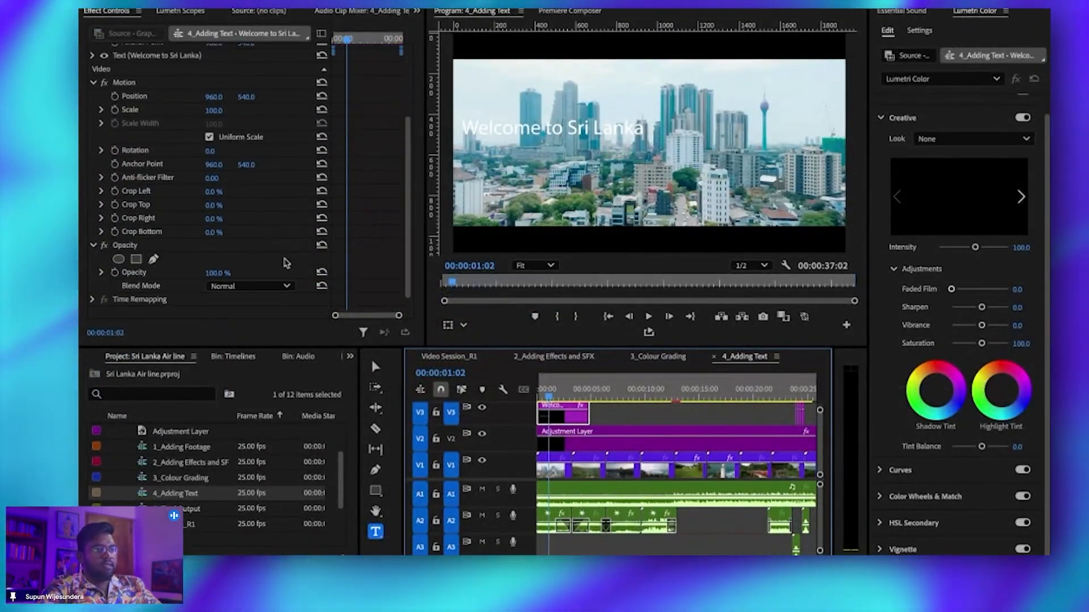
{"action": "scroll", "coordinate": [286, 262], "scroll_direction": "down", "scroll_amount": 1}
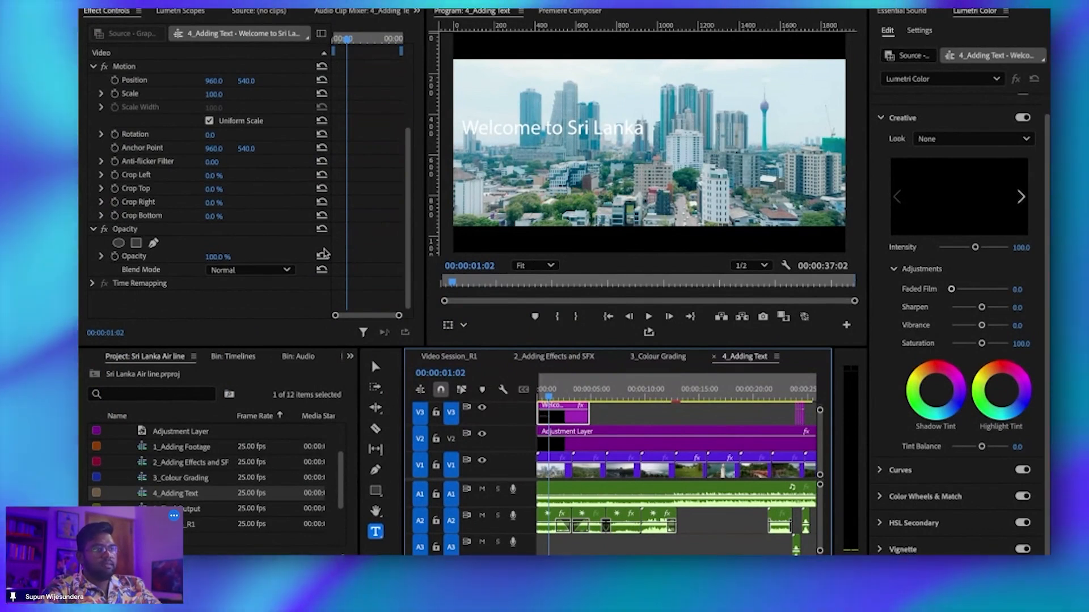
{"action": "scroll", "coordinate": [205, 189], "scroll_direction": "up", "scroll_amount": 5}
{"action": "left_click", "coordinate": [94, 159]}
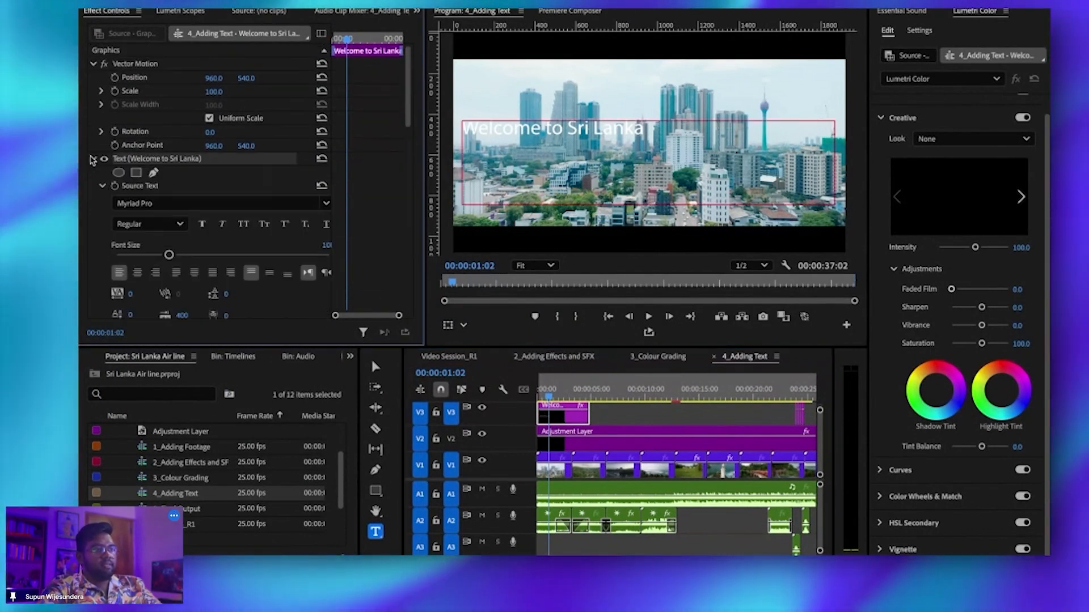
{"action": "mouse_move", "coordinate": [169, 256]}
{"action": "left_mouse_down"}
{"action": "mouse_move", "coordinate": [208, 255]}
{"action": "mouse_move", "coordinate": [177, 255]}
{"action": "left_mouse_up"}
{"action": "left_click", "coordinate": [243, 226]}
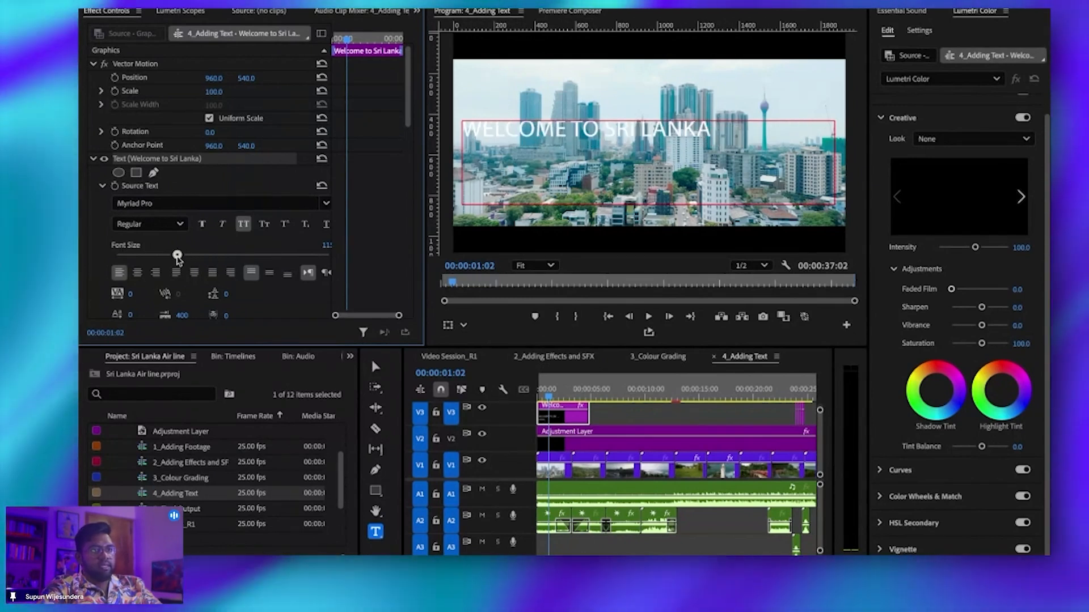
{"action": "left_click", "coordinate": [137, 272]}
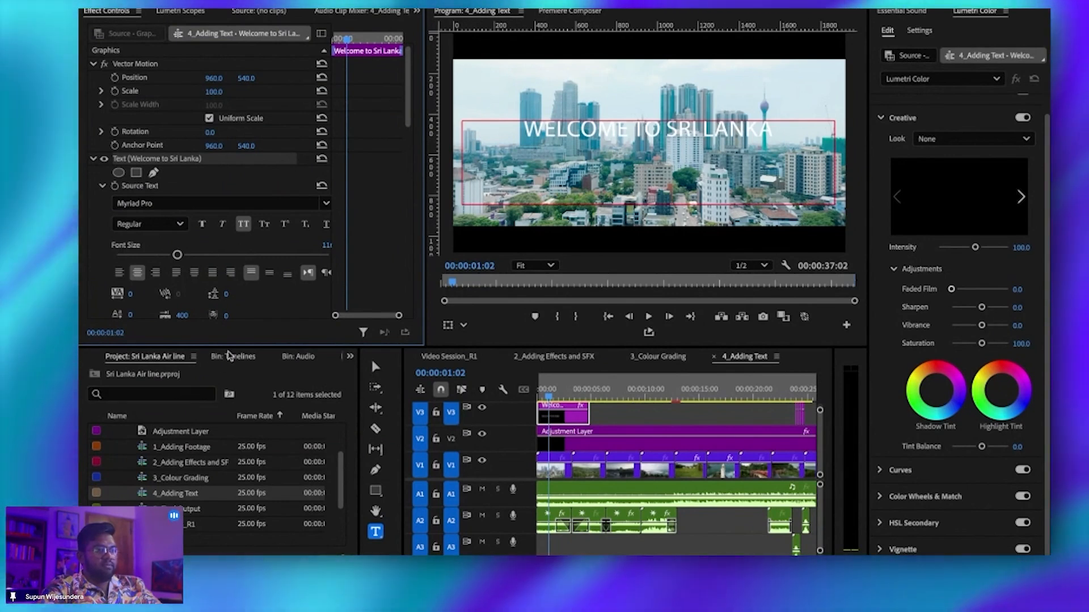
Step: Search the effects for "drop" and apply the Drop Shadow video effect to the title clip on V3
{"action": "left_click", "coordinate": [350, 357]}
{"action": "left_click", "coordinate": [364, 374]}
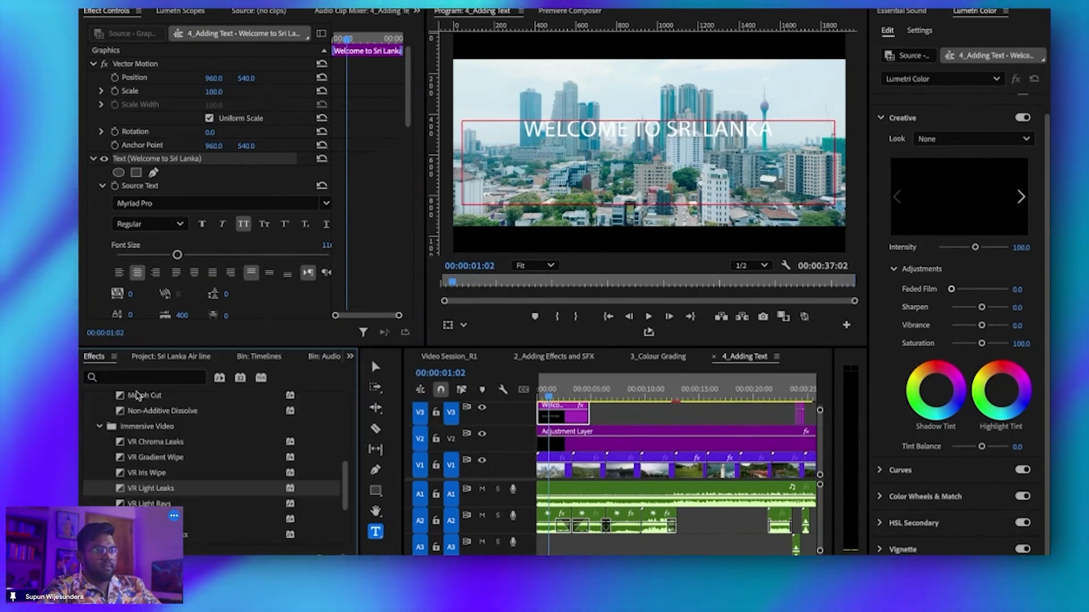
{"action": "left_click", "coordinate": [144, 382]}
{"action": "type", "text": "drop"}
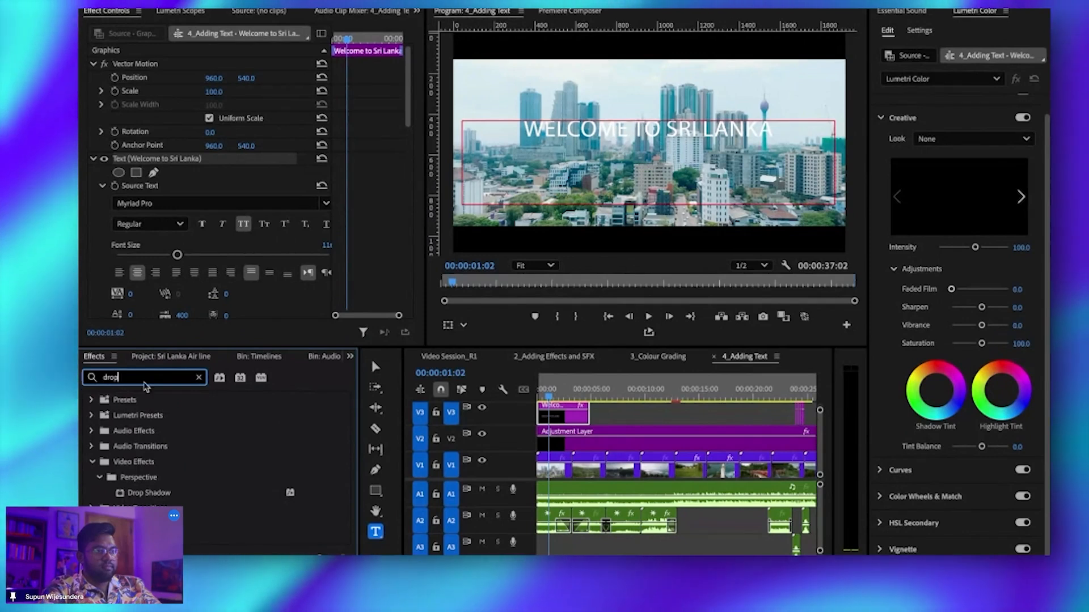
{"action": "double_click", "coordinate": [149, 492]}
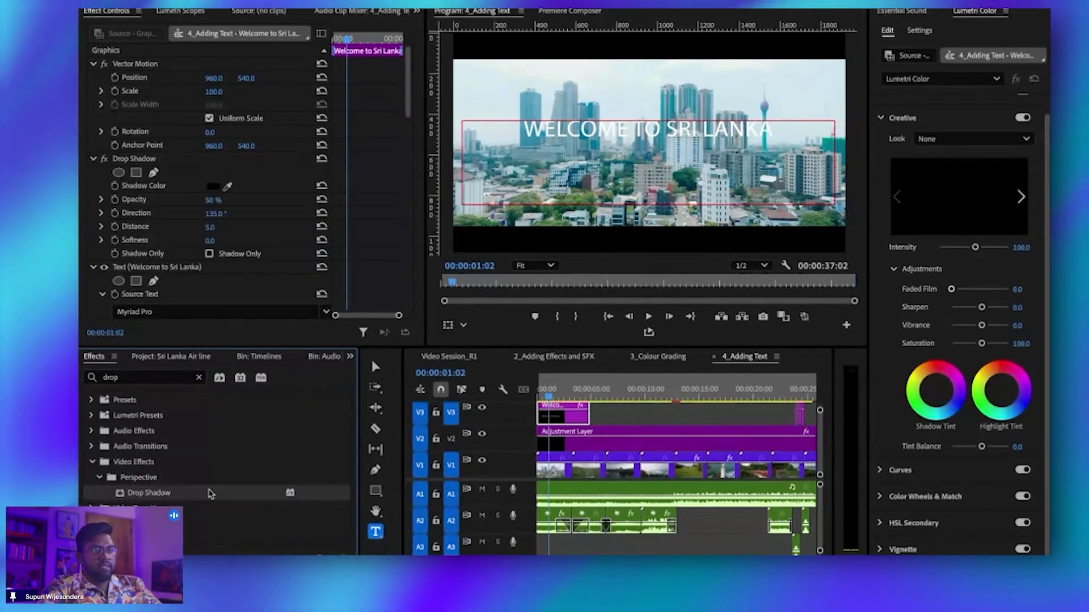
{"action": "left_click_drag", "start_coordinate": [136, 493], "coordinate": [558, 425]}
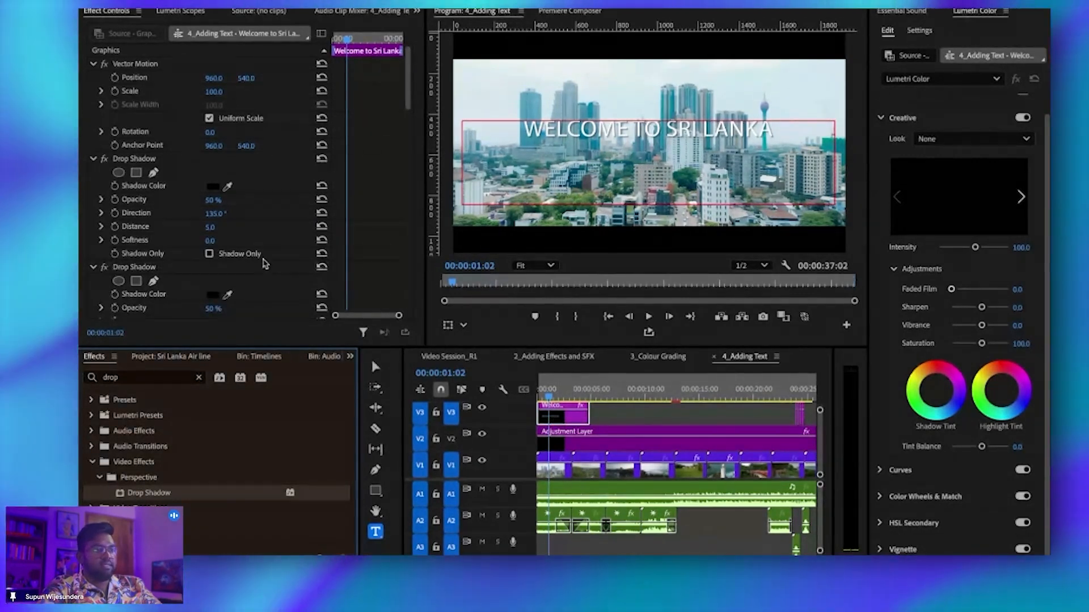
{"action": "left_click", "coordinate": [152, 278]}
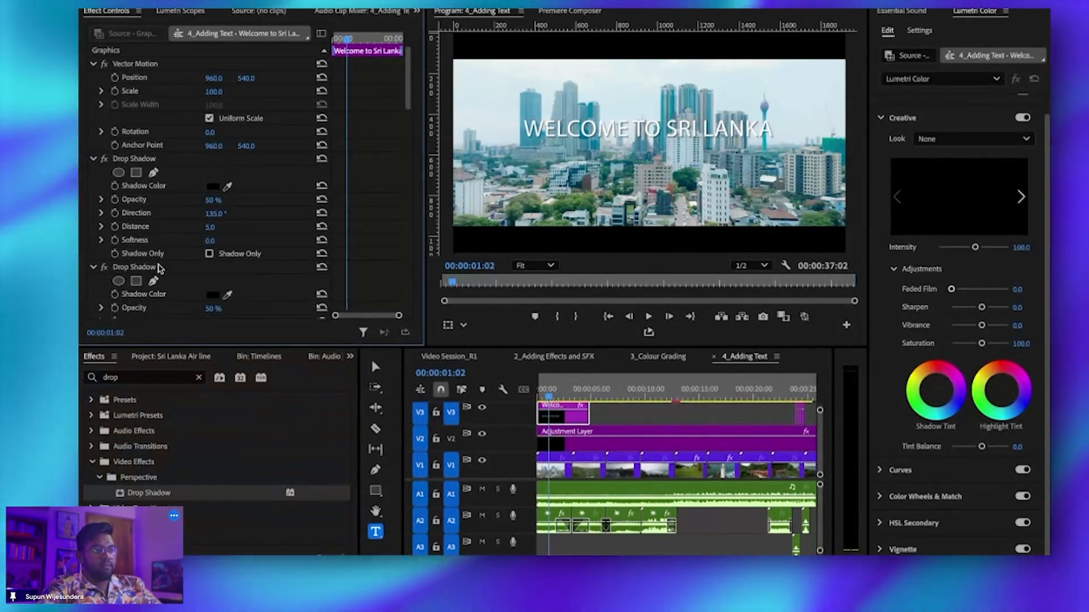
{"action": "left_click", "coordinate": [160, 265]}
{"action": "key", "text": "Delete"}
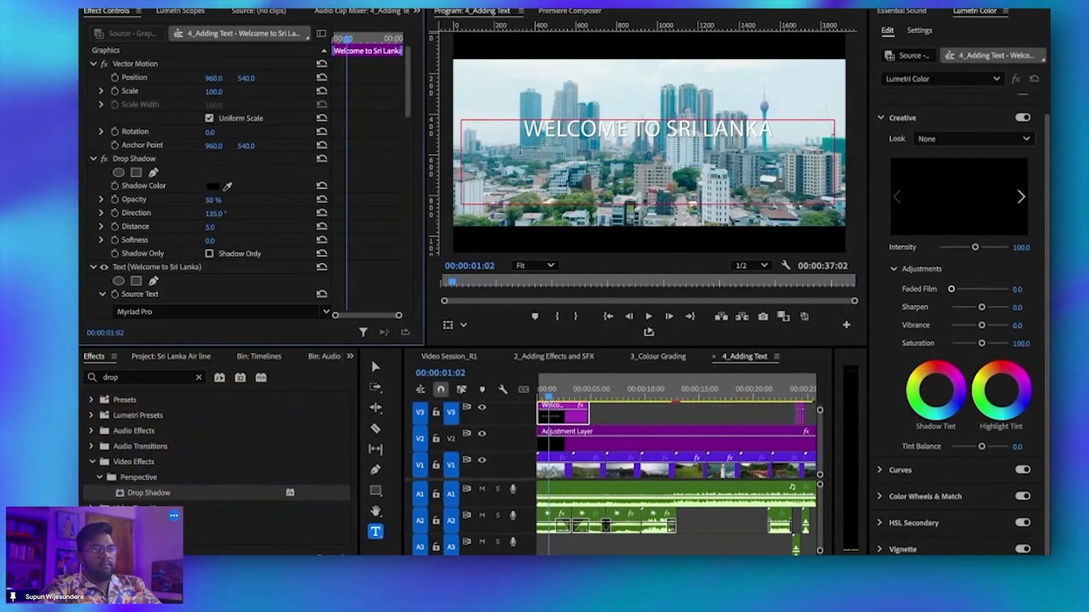
Step: Lower the title in the frame by setting its Vector Motion Position to 993.0, 664.0
{"action": "mouse_move", "coordinate": [246, 78]}
{"action": "left_mouse_down"}
{"action": "mouse_move", "coordinate": [273, 77]}
{"action": "mouse_move", "coordinate": [228, 79]}
{"action": "left_mouse_up"}
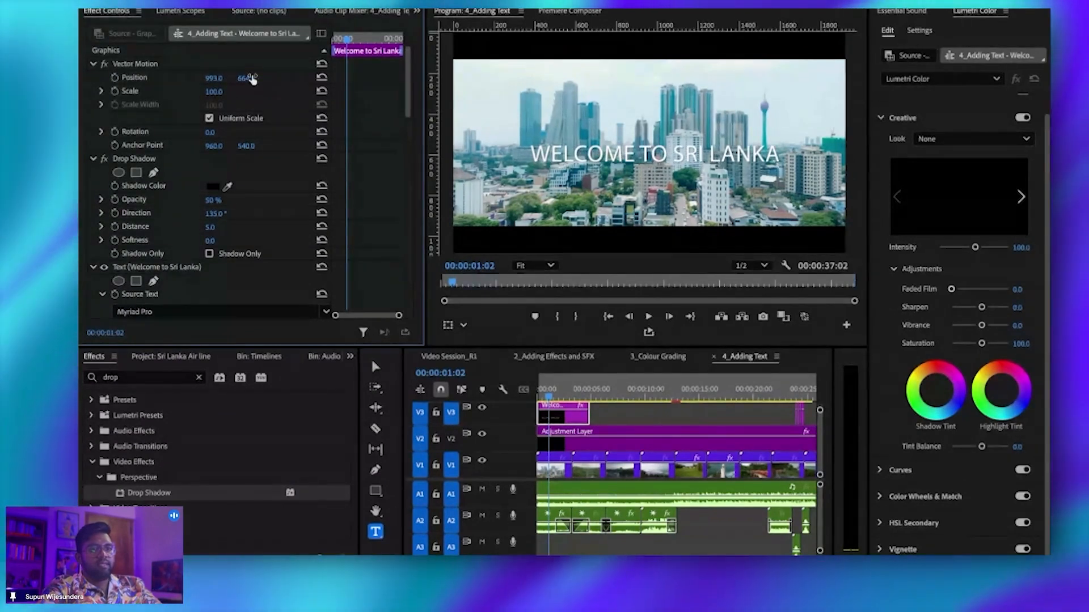
Step: Open the 5_Final Output sequence from the Timelines bin
{"action": "left_click", "coordinate": [150, 357]}
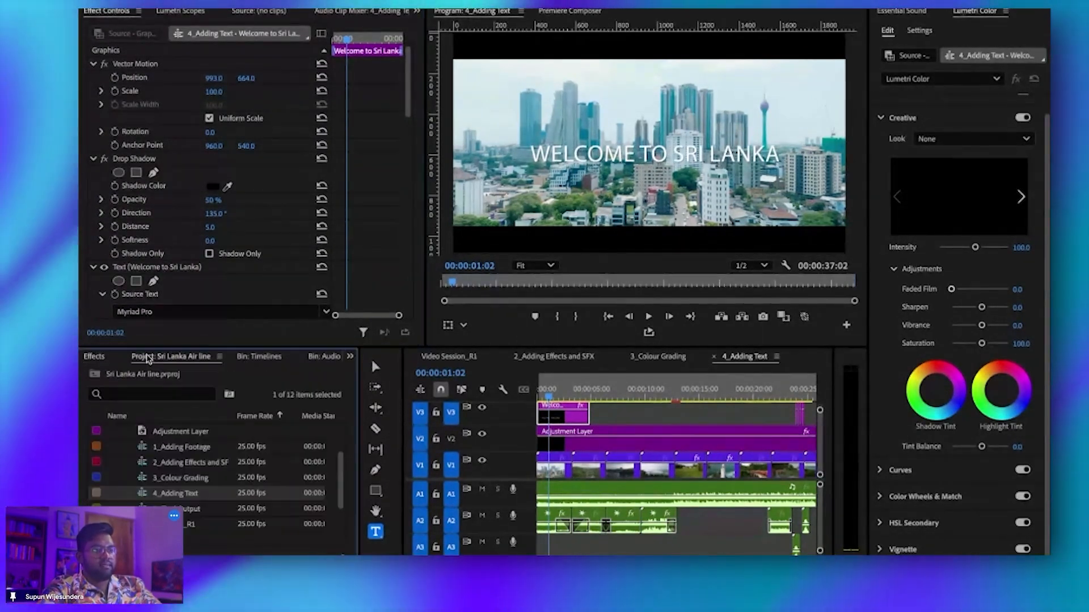
{"action": "left_click", "coordinate": [259, 357]}
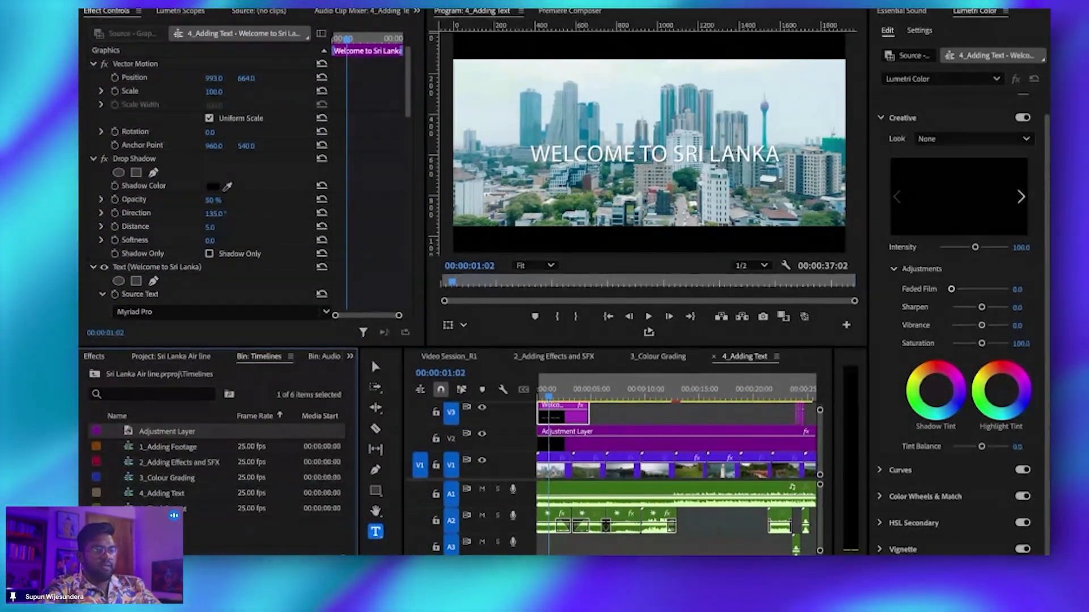
{"action": "double_click", "coordinate": [170, 508]}
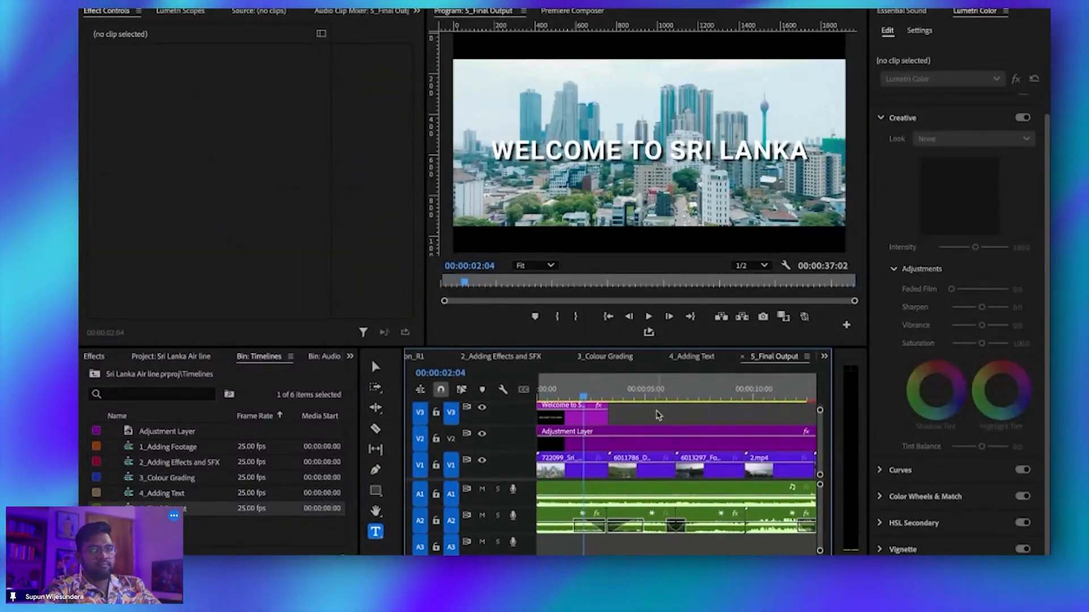
Step: Examine the Position keyframes of the V3 welcome title and play its animation from near the sequence start
{"action": "left_click", "coordinate": [657, 416]}
{"action": "left_click_drag", "start_coordinate": [565, 396], "coordinate": [540, 395]}
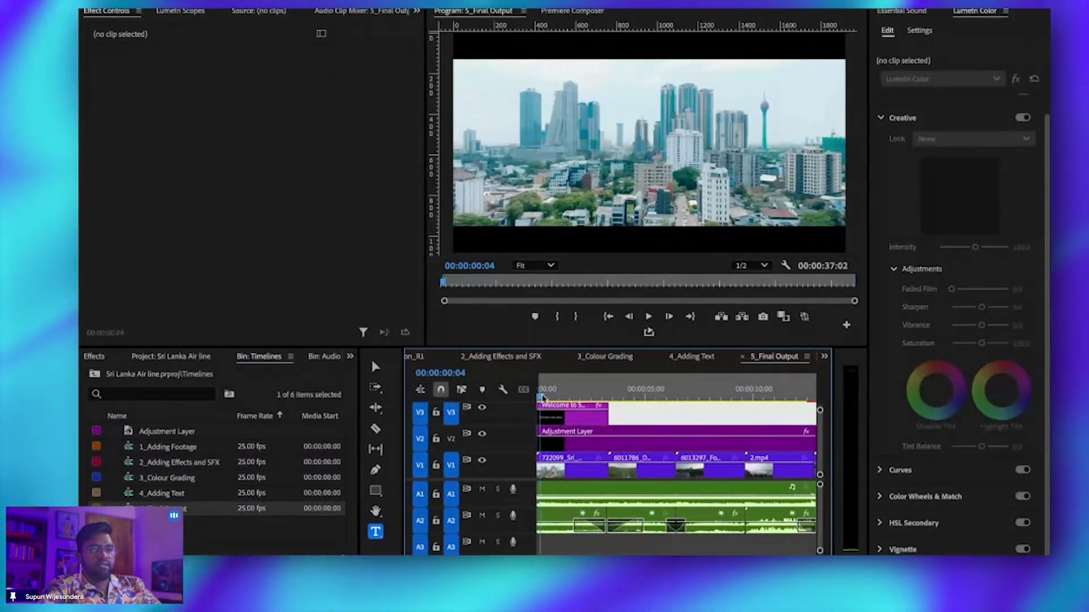
{"action": "left_click", "coordinate": [553, 412]}
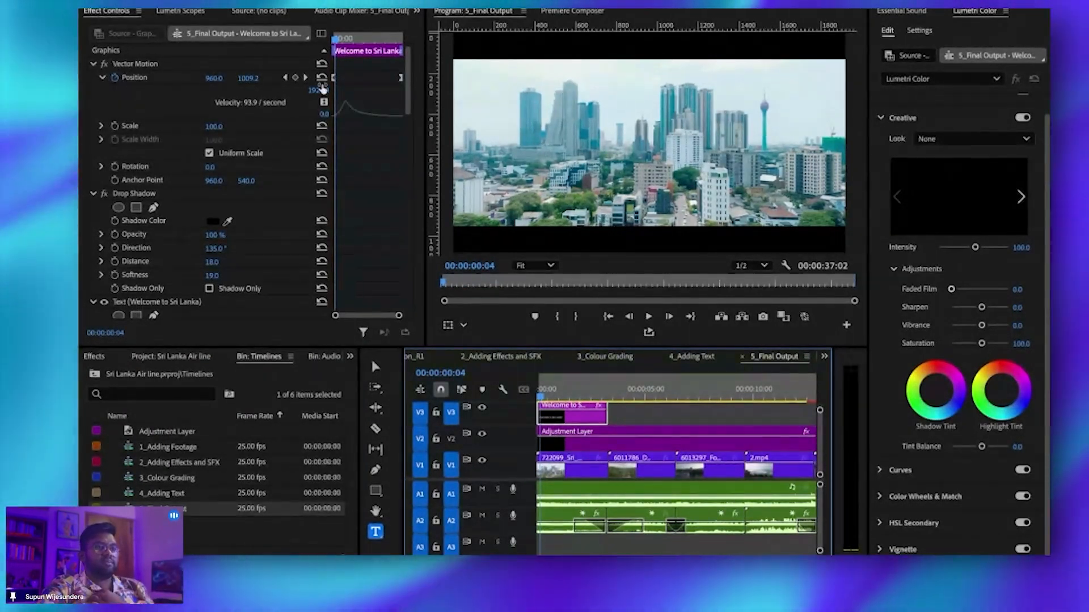
{"action": "key", "text": "space"}
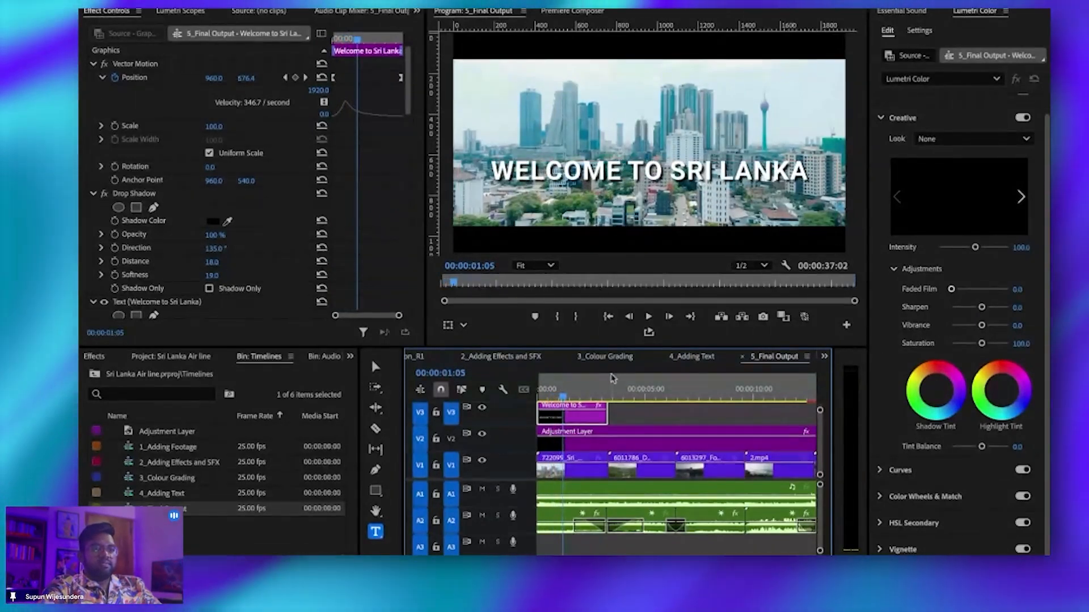
Step: Deselect the title, show the whole 5_Final Output sequence in the timeline, and open its media export settings
{"action": "left_click", "coordinate": [624, 413]}
{"action": "scroll", "coordinate": [632, 415], "scroll_direction": "down", "scroll_amount": 3}
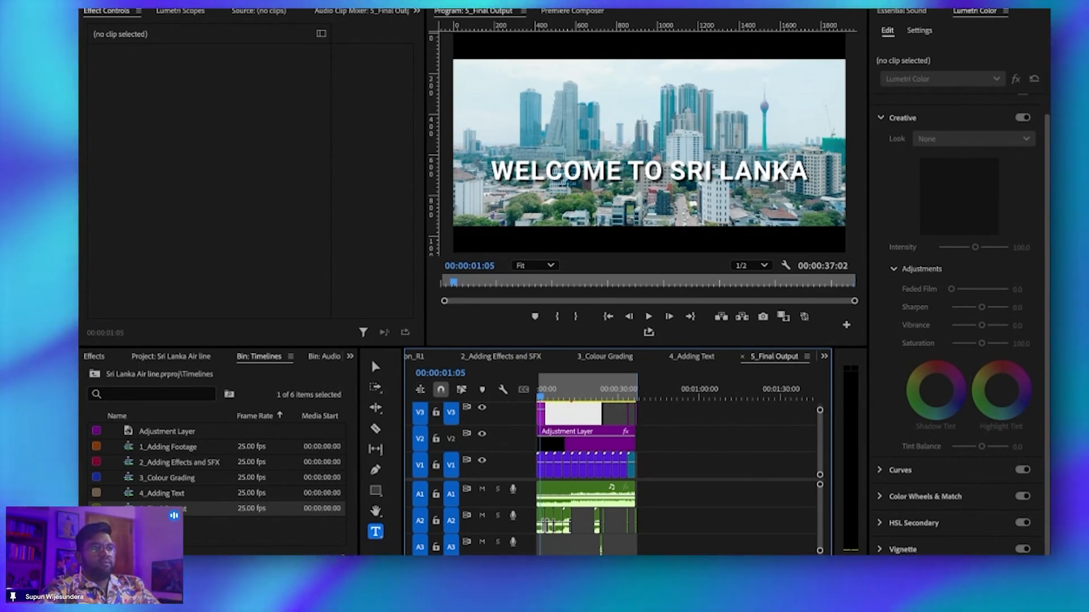
{"action": "left_click", "coordinate": [185, 2]}
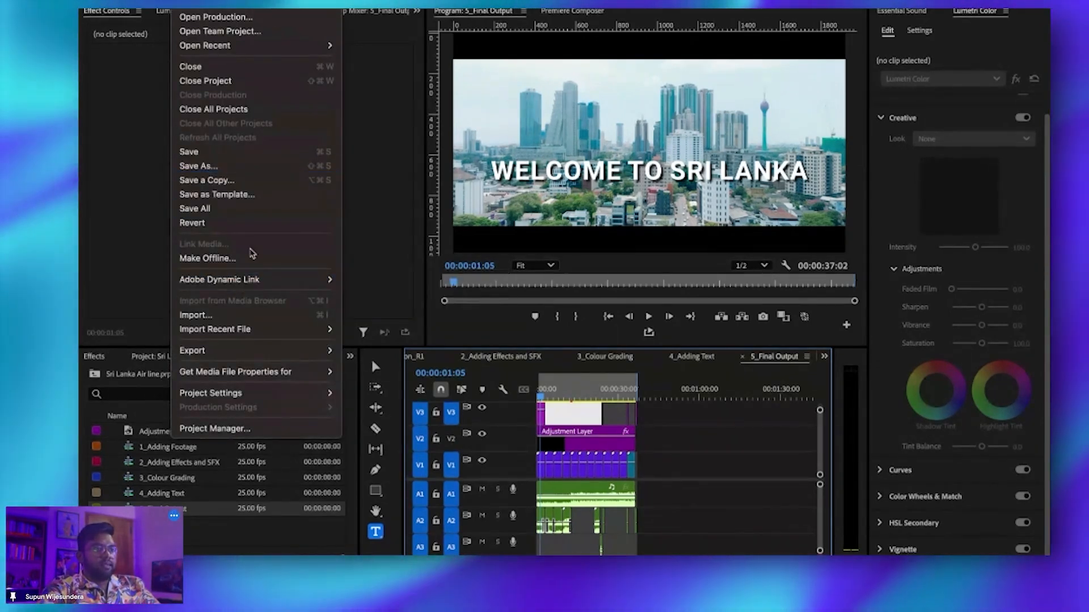
{"action": "mouse_move", "coordinate": [245, 350]}
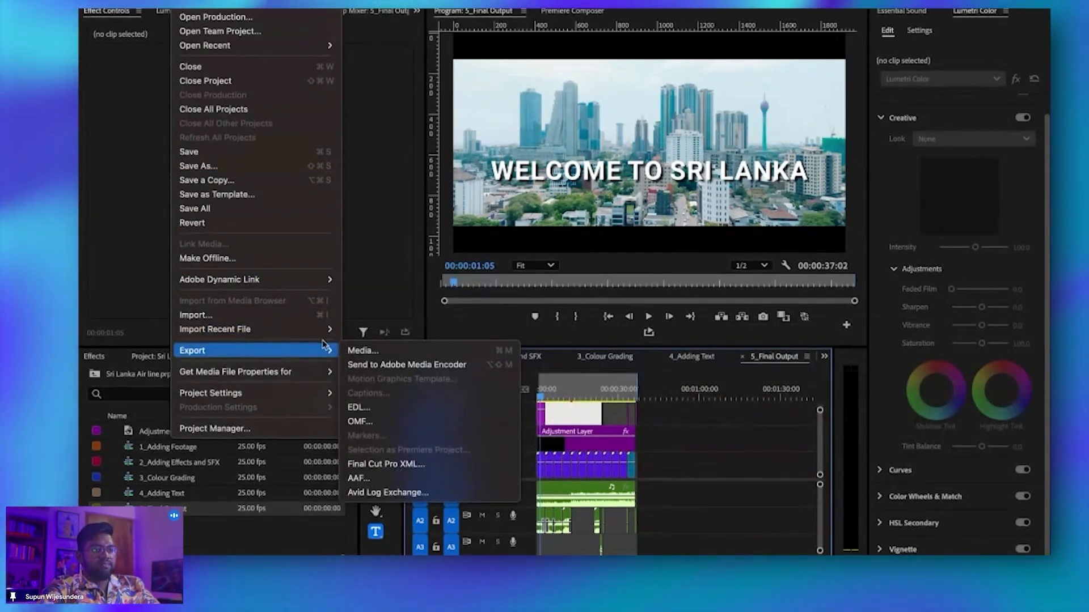
{"action": "left_click", "coordinate": [363, 351]}
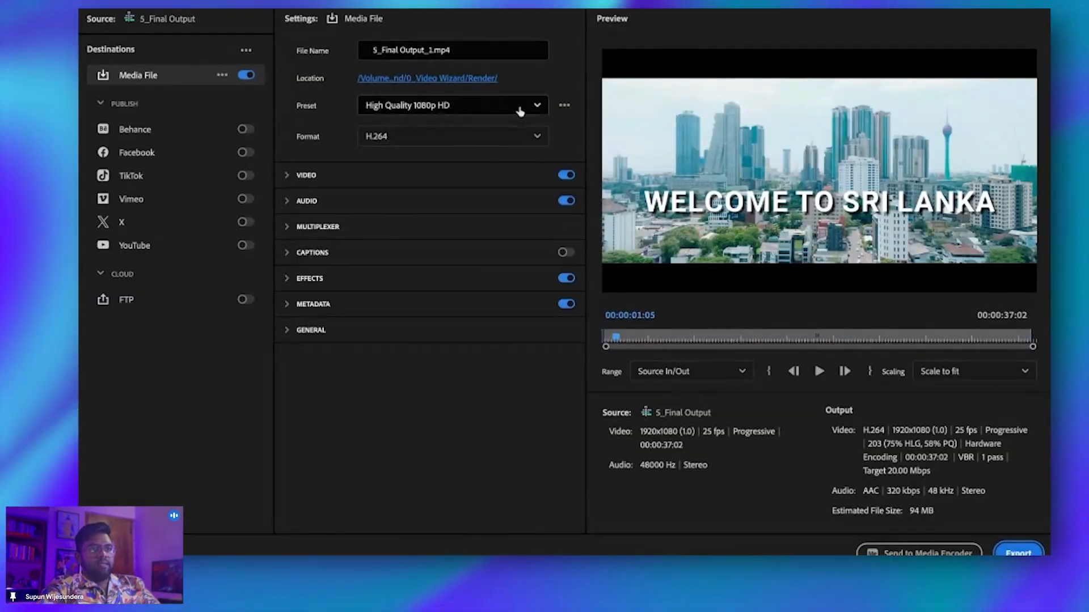
Step: Check the export file name and browse the Render destination folder without changing either
{"action": "left_click", "coordinate": [479, 55]}
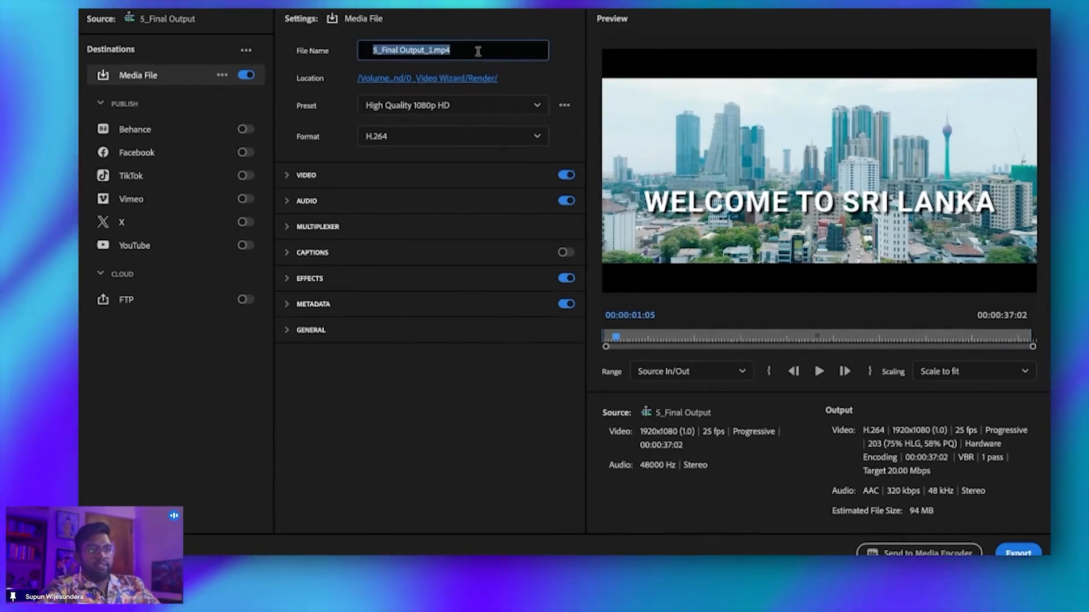
{"action": "left_click", "coordinate": [496, 32]}
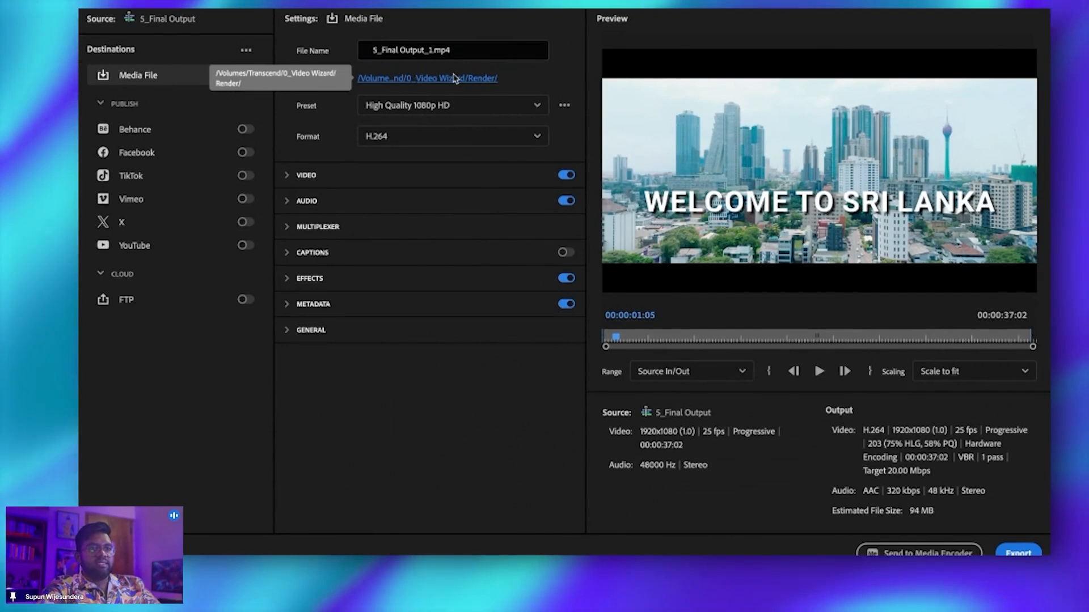
{"action": "left_click", "coordinate": [454, 78]}
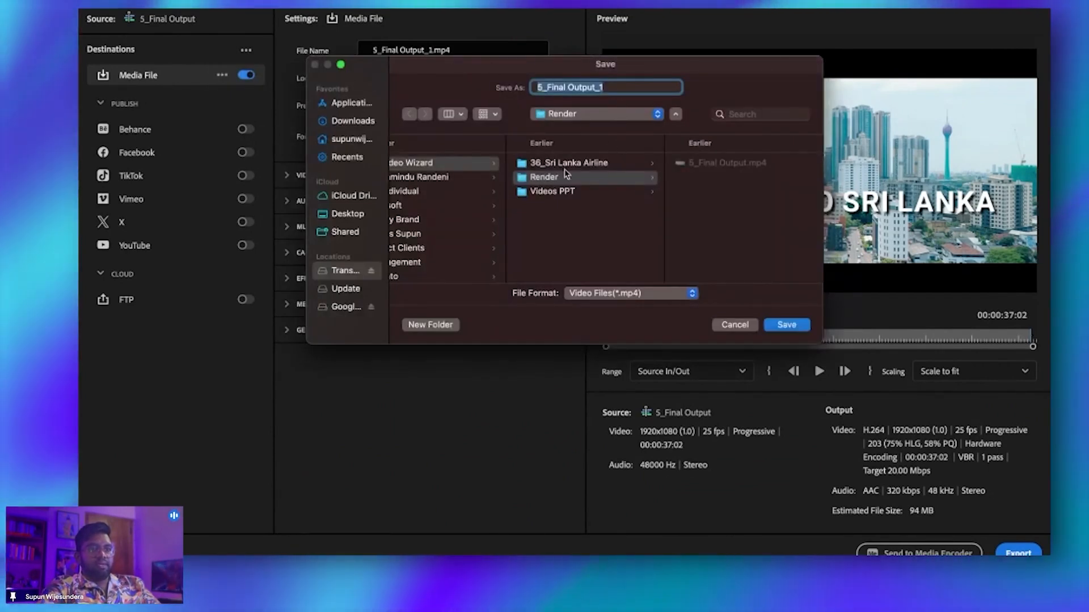
{"action": "left_click", "coordinate": [736, 324]}
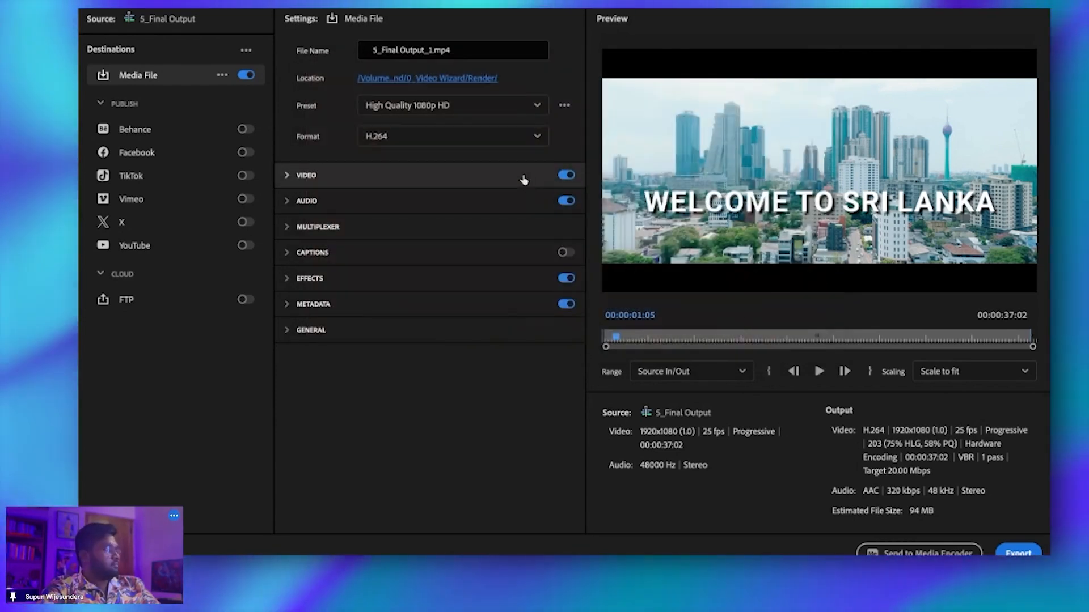
Step: Try exporting 5_Final Output as H.264 with the High Quality 1080p HD preset, and cancel the encoding
{"action": "left_click", "coordinate": [434, 109]}
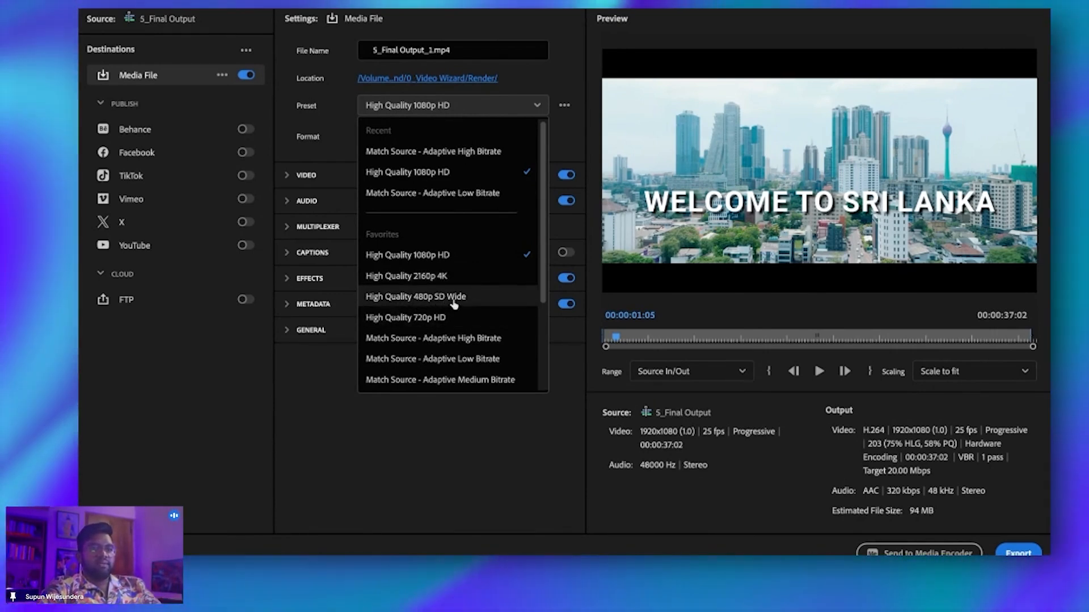
{"action": "left_click", "coordinate": [468, 174]}
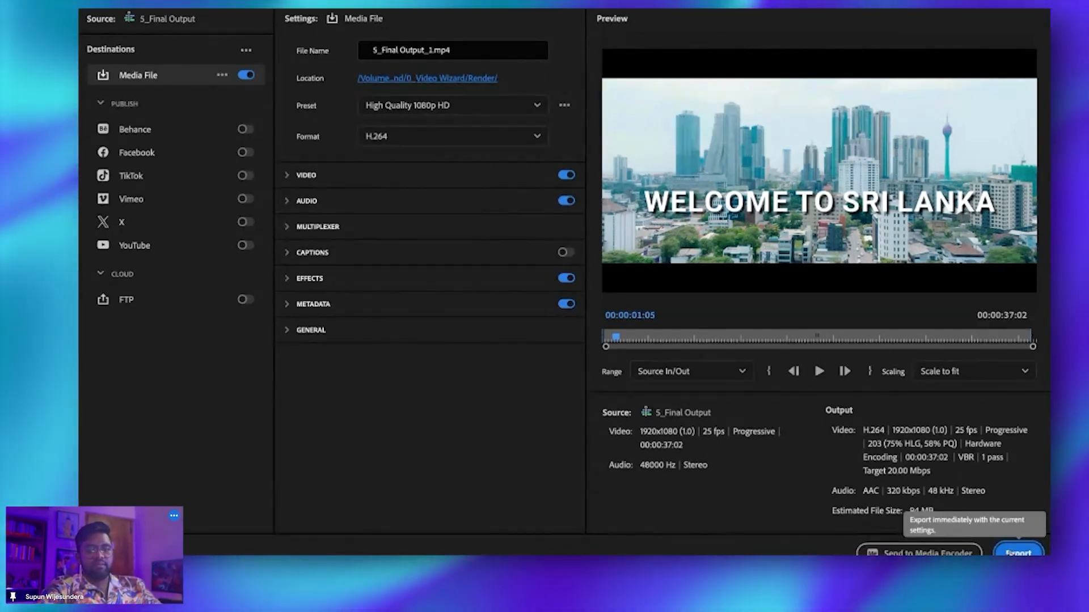
{"action": "left_click", "coordinate": [1019, 553]}
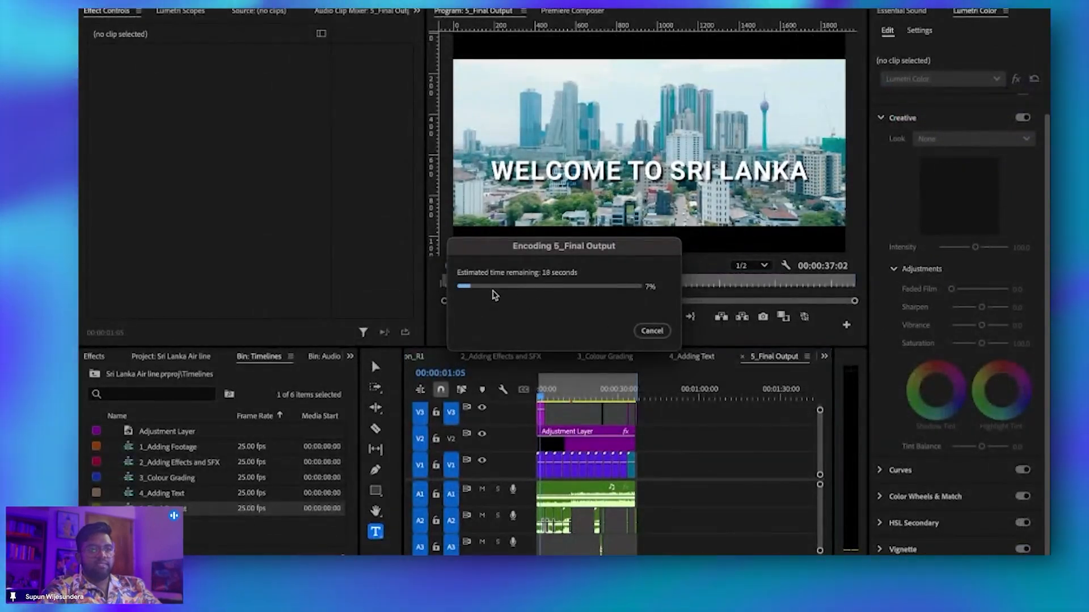
{"action": "left_click", "coordinate": [651, 333]}
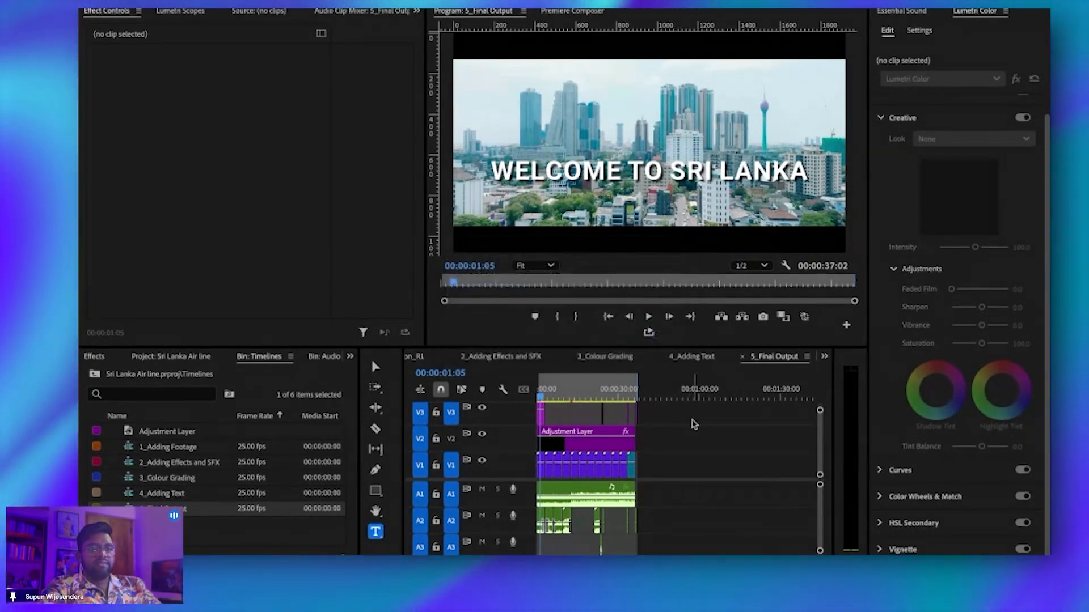